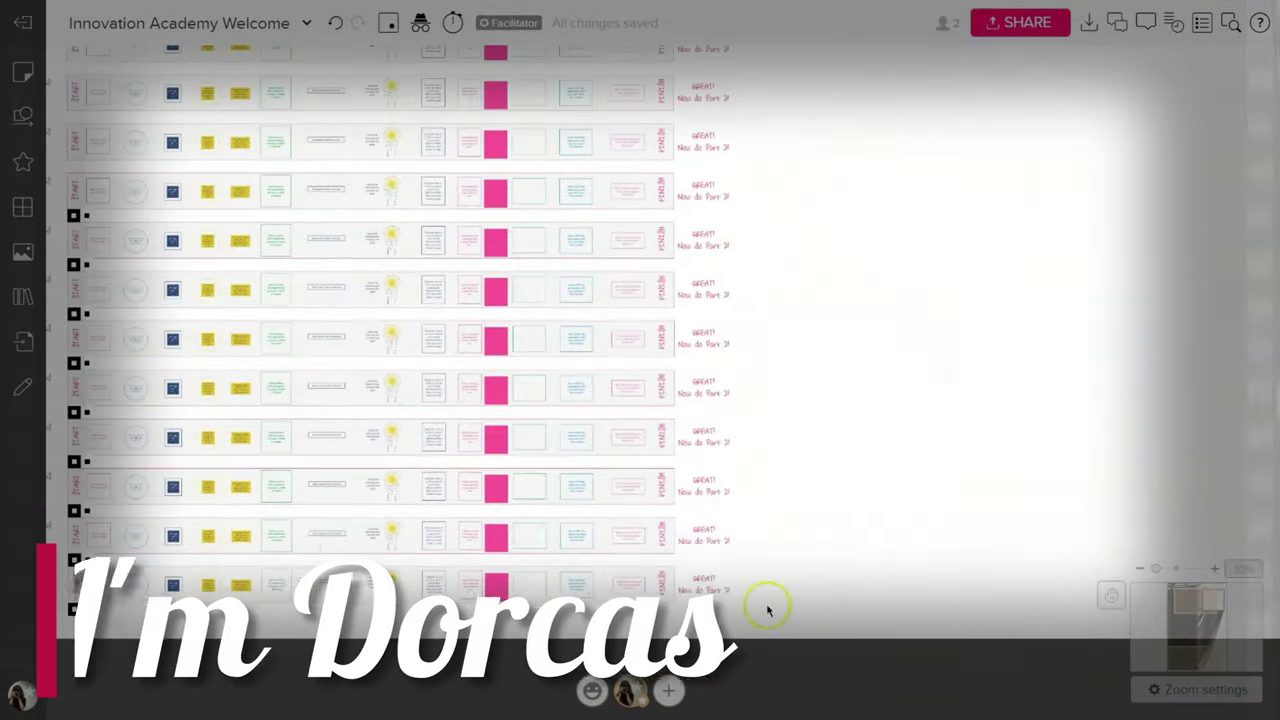
- Scroll over the CT&I Welcome Template to see its Part 1 table and Part 2 quadrant grid
scroll(767, 610, "up", 4)
scroll(912, 567, "down", 3)
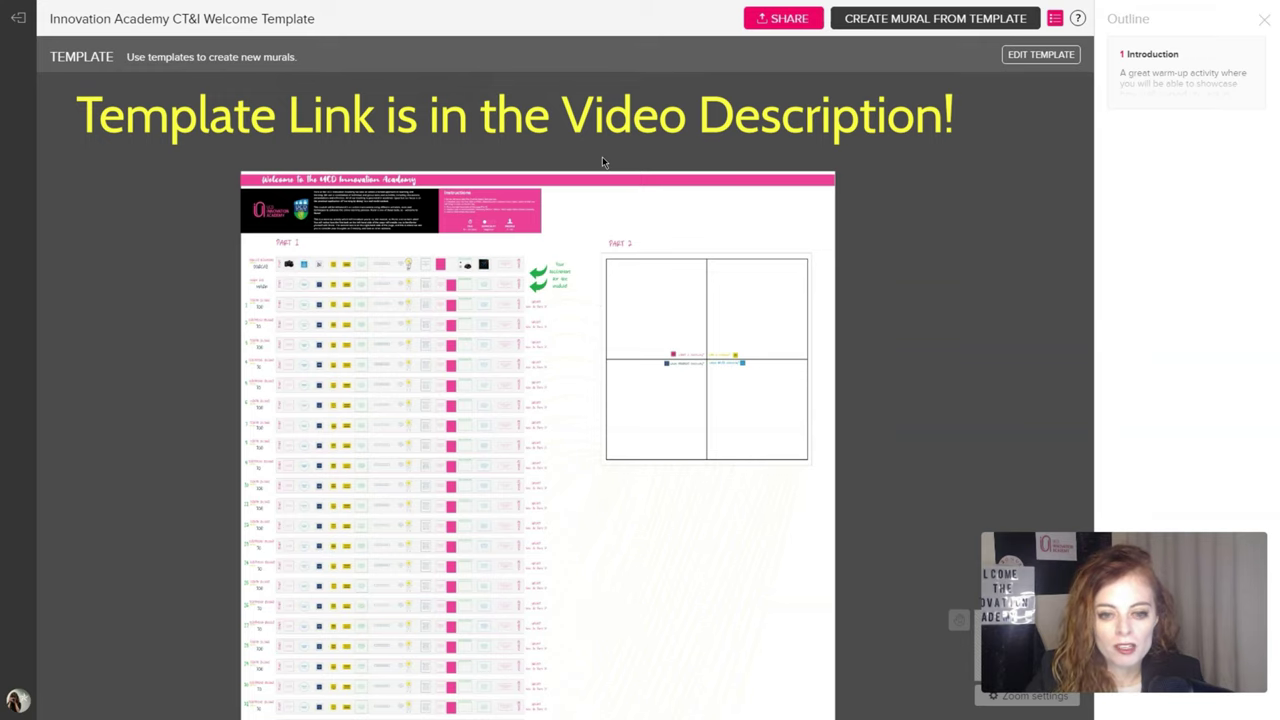
- Pan right and zoom in on the What is Creativity, Who is Creative, Hinders and Helps quadrants
scroll(602, 156, "up", 1)
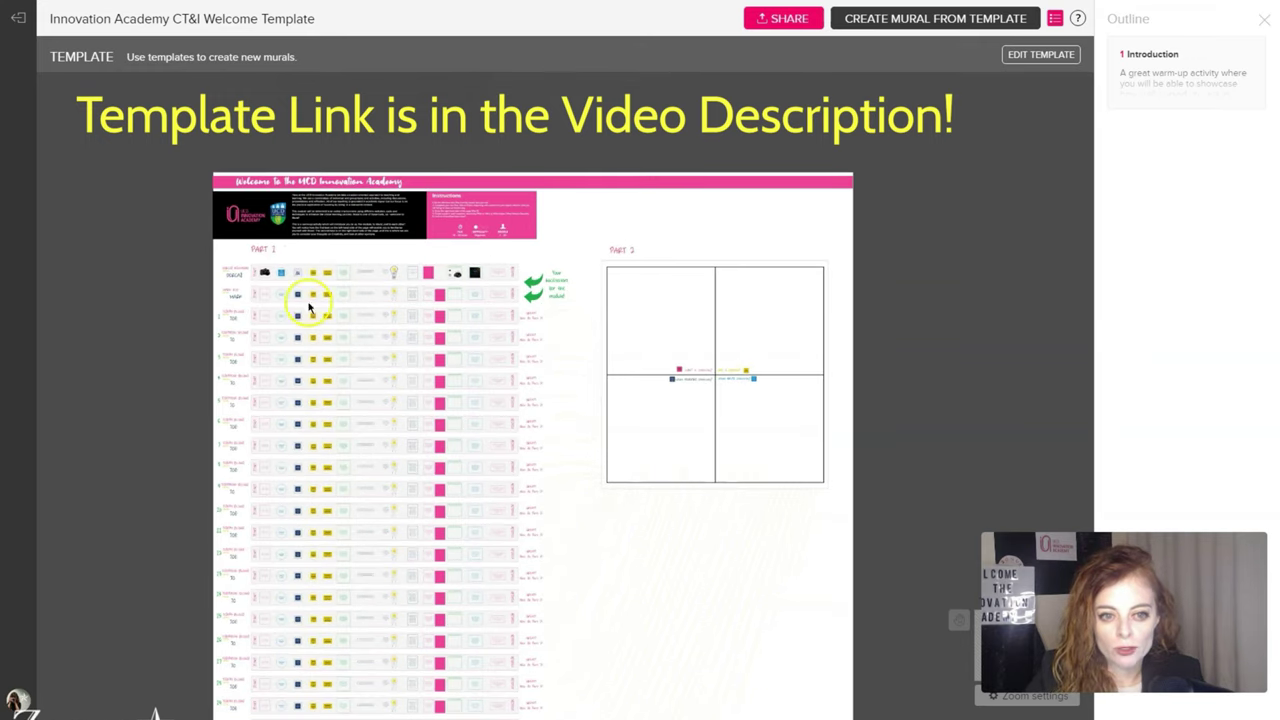
left_click_drag(177, 400, 186, 357)
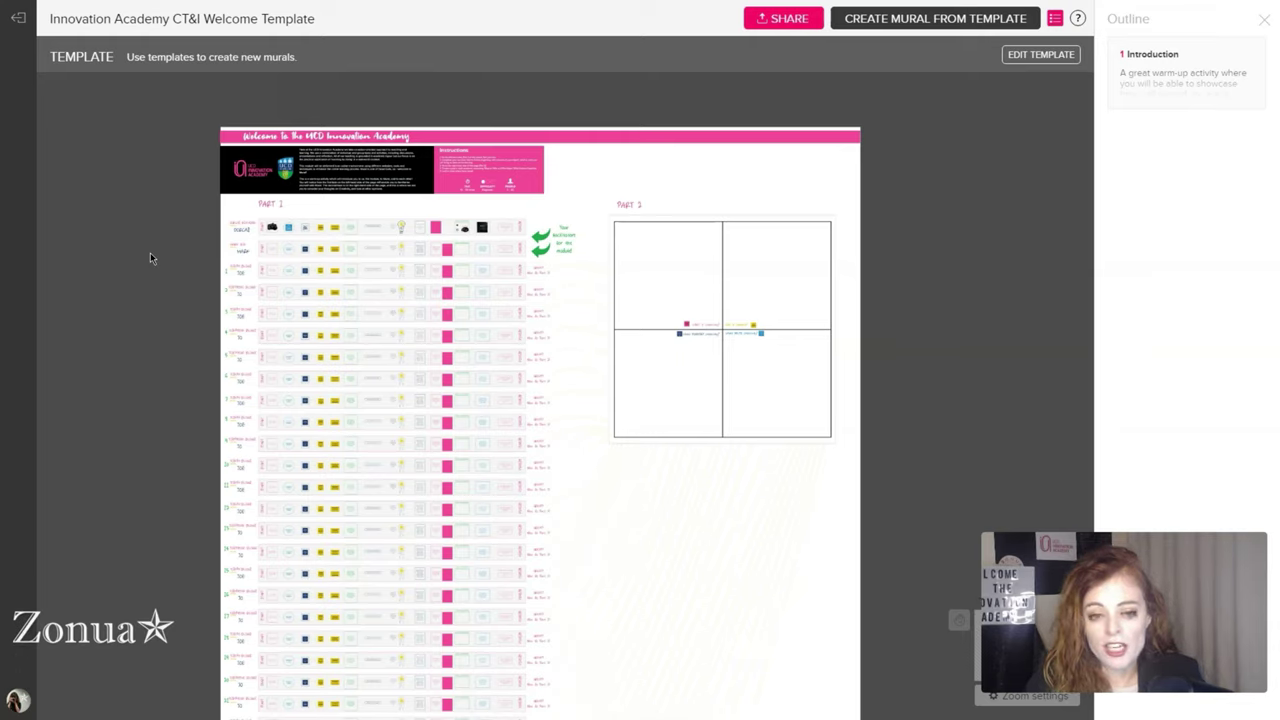
scroll(1002, 280, "up", 1)
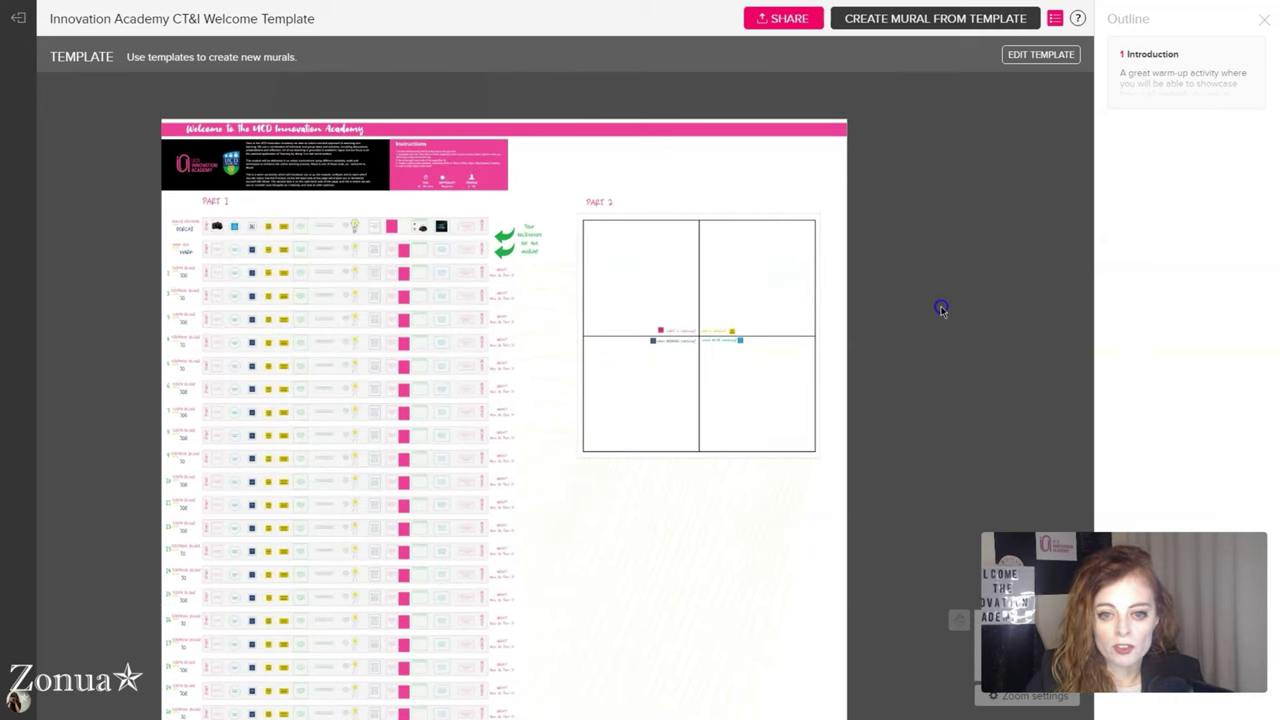
left_click_drag(940, 306, 757, 306)
scroll(680, 323, "up", 3)
left_click_drag(648, 287, 970, 250)
scroll(870, 275, "up", 3)
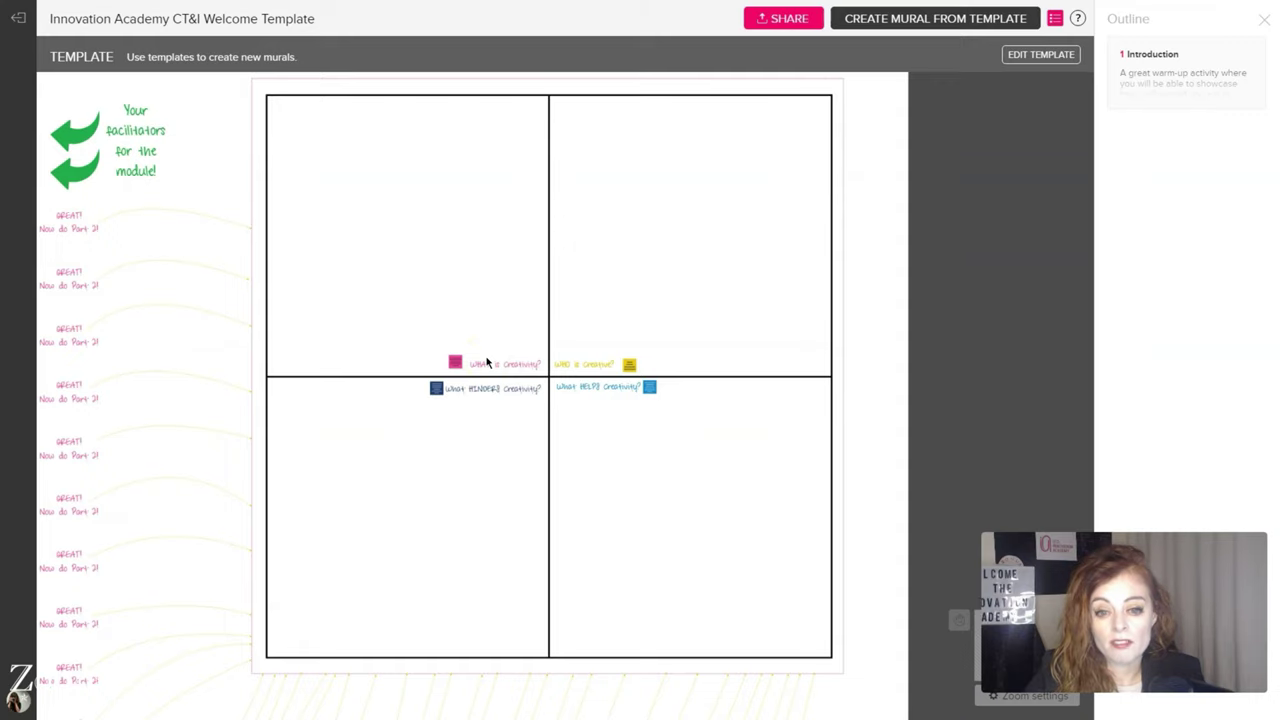
scroll(487, 362, "up", 3)
scroll(542, 492, "up", 3)
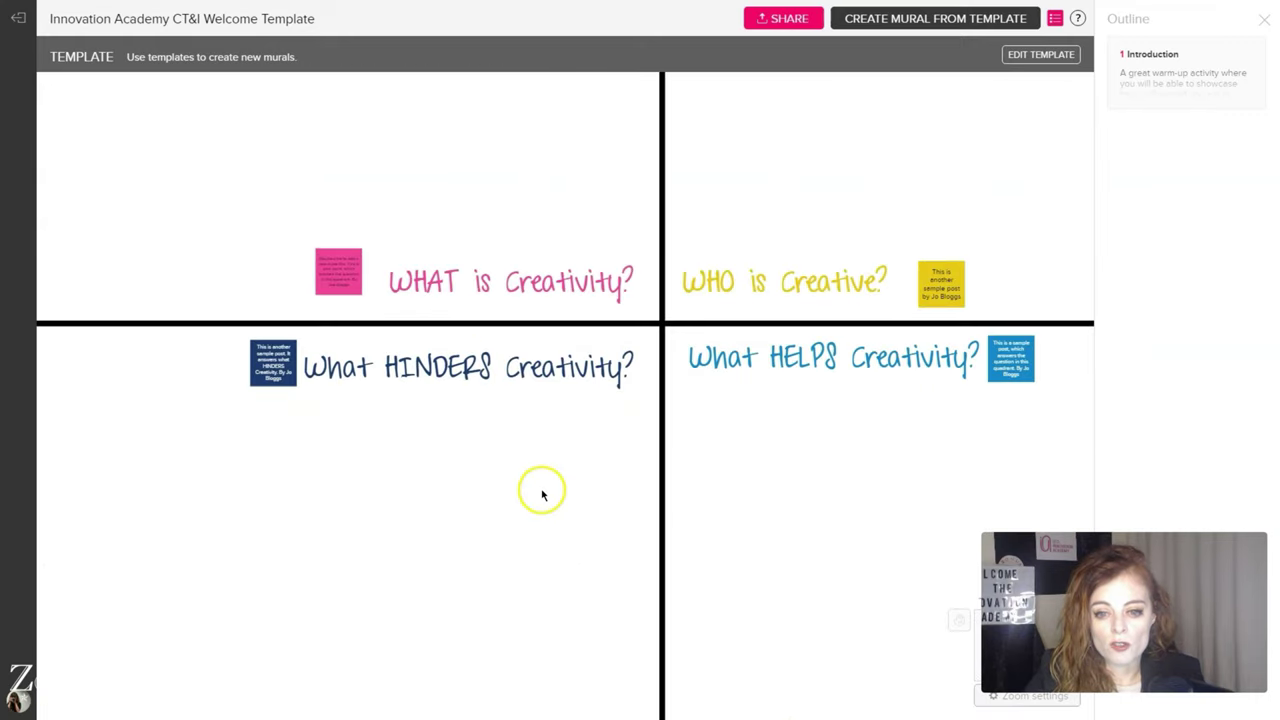
scroll(540, 488, "down", 3)
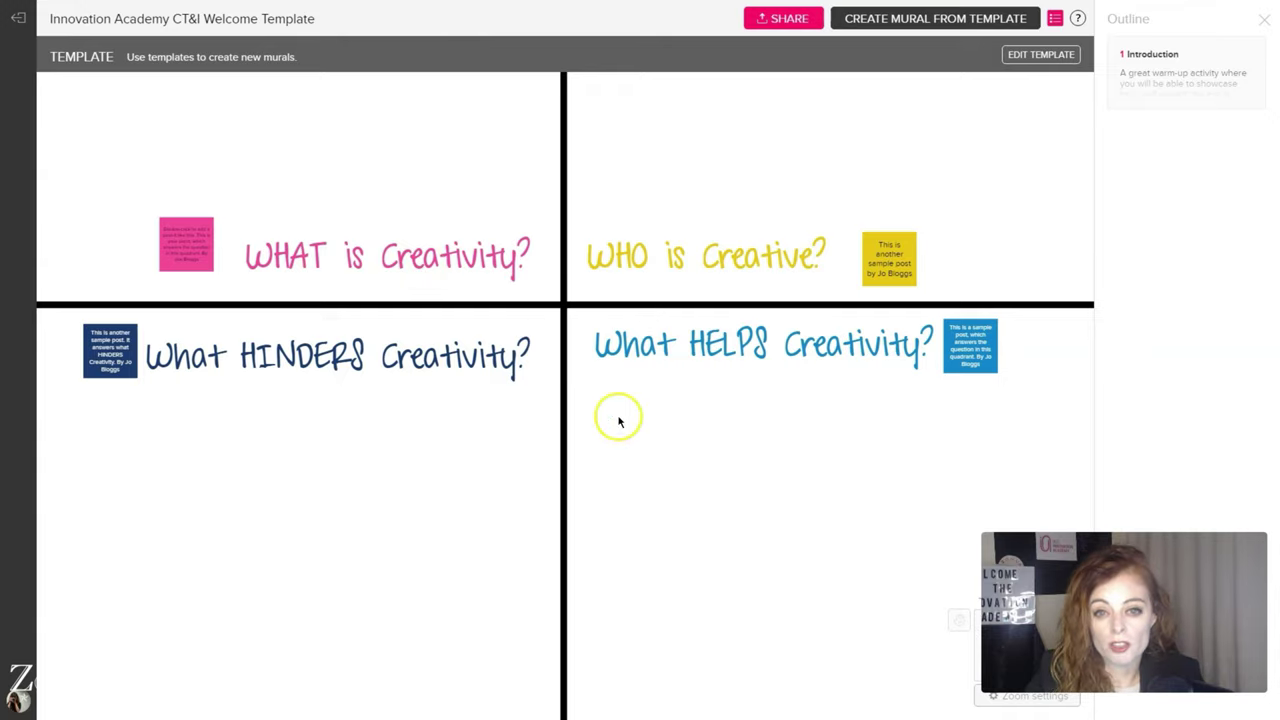
scroll(620, 426, "down", 2)
scroll(619, 420, "down", 3)
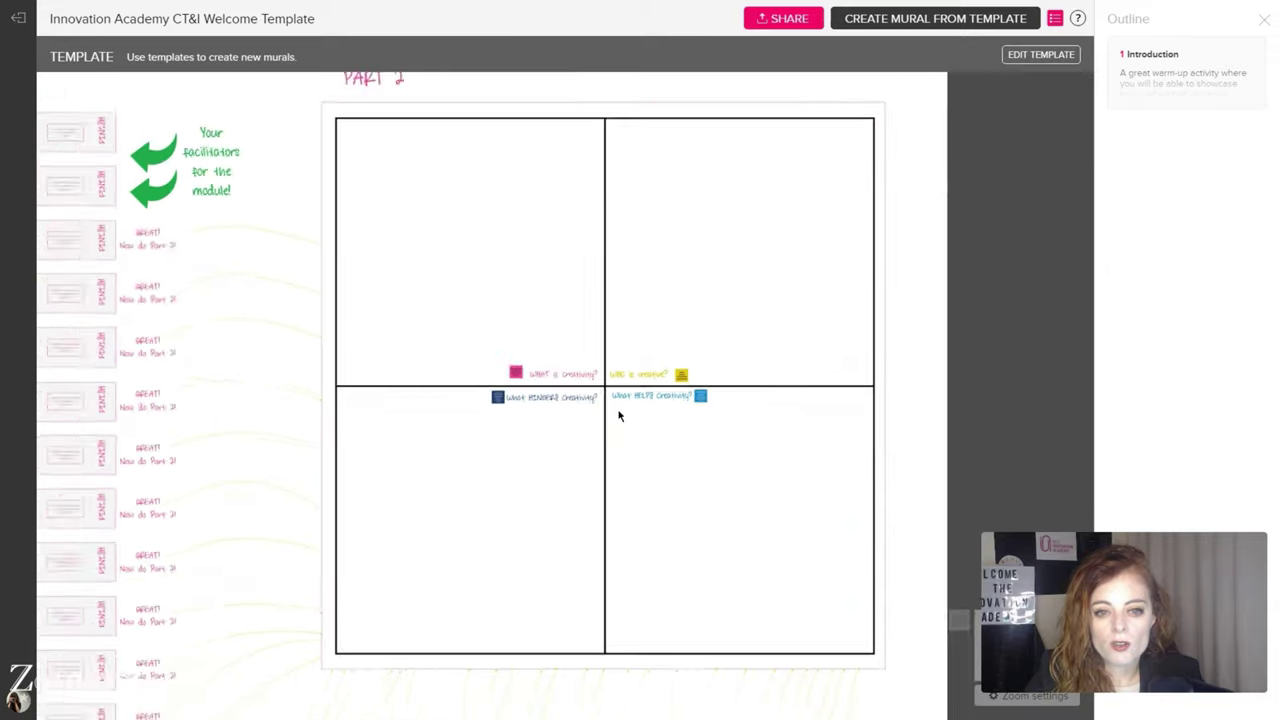
left_click_drag(780, 463, 709, 463)
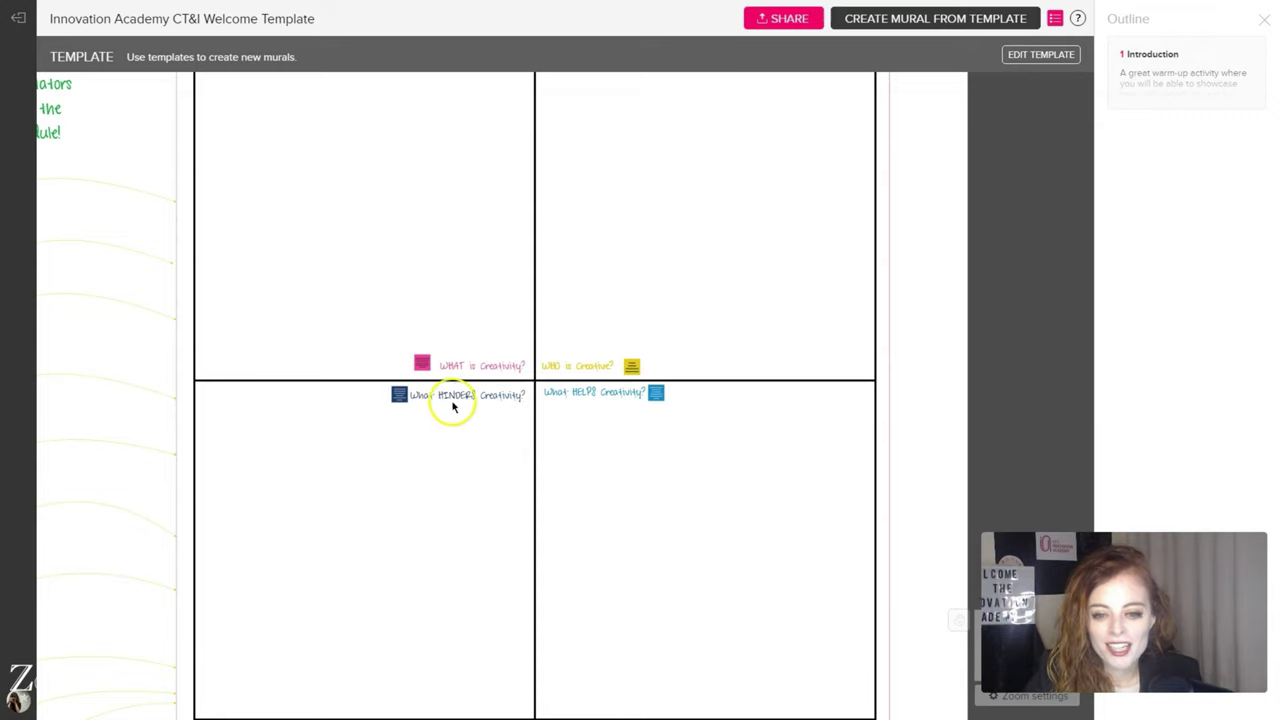
scroll(429, 457, "down", 1)
scroll(432, 464, "down", 1)
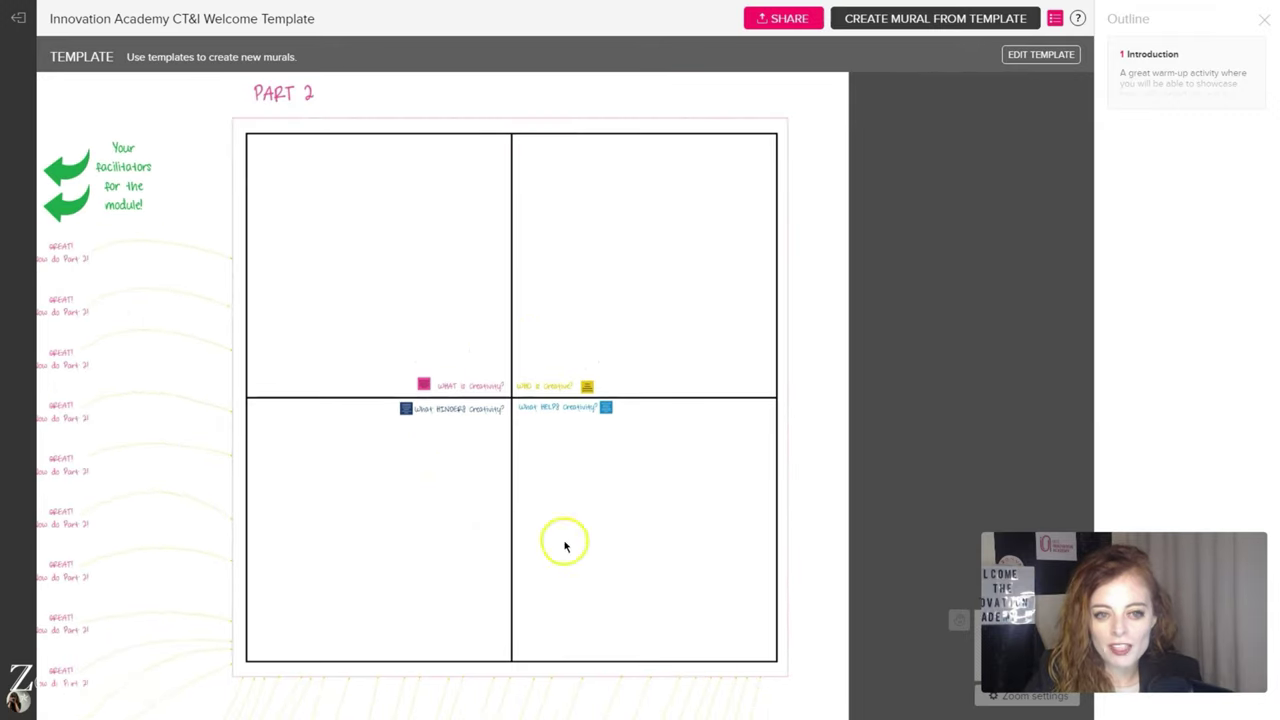
scroll(486, 320, "up", 2)
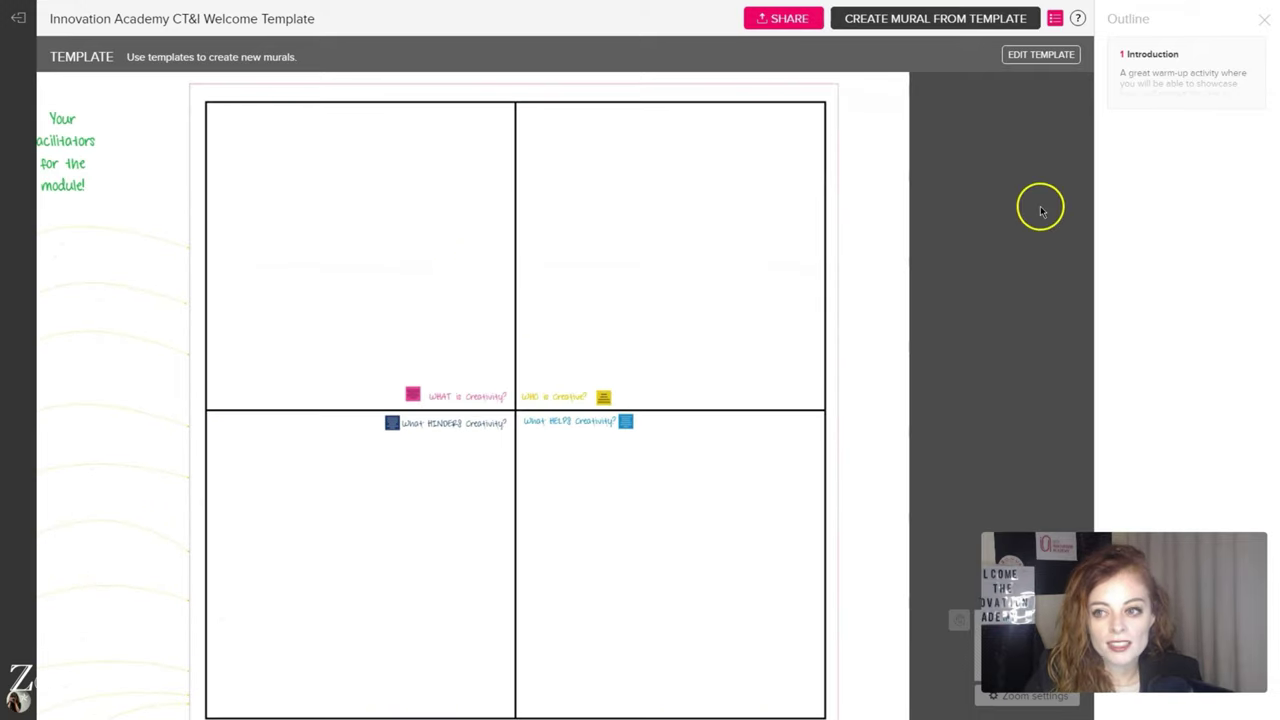
- Pan across the board to reveal the Instructions card and the Part 1 rows
left_click_drag(968, 153, 992, 229)
scroll(752, 142, "up", 2)
scroll(700, 186, "left", 5)
left_click_drag(670, 170, 794, 157)
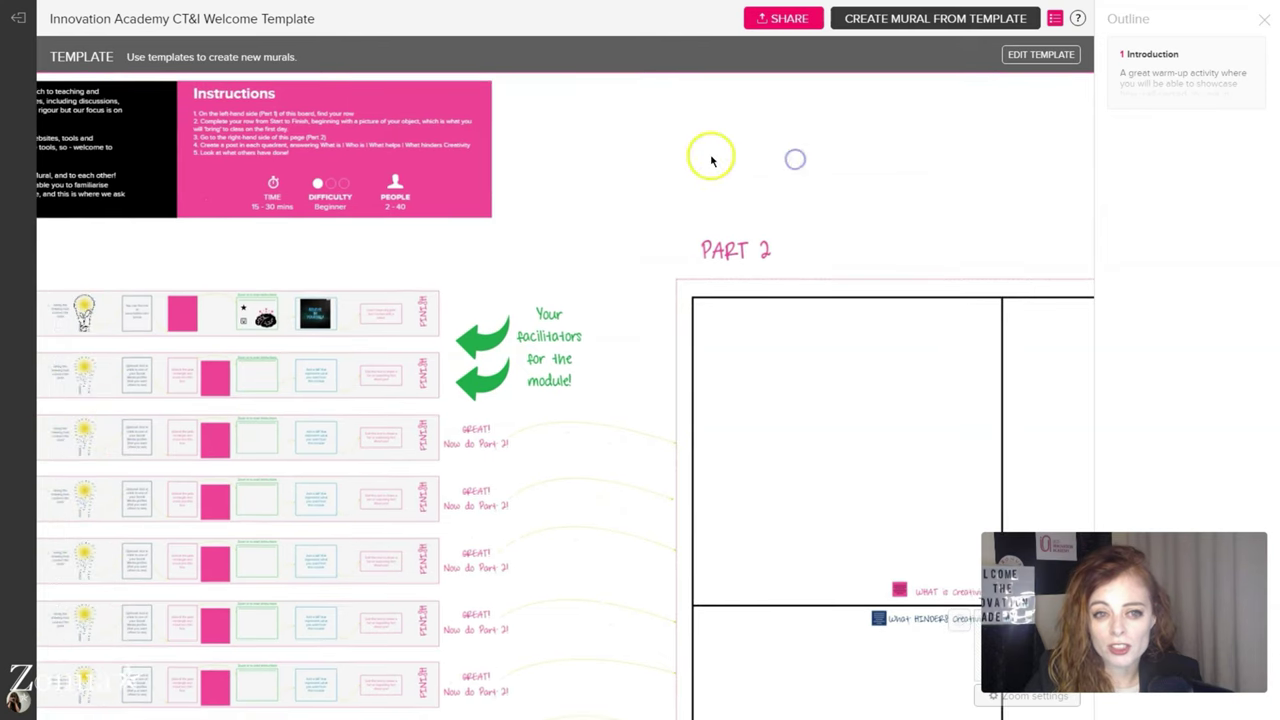
left_click_drag(711, 157, 886, 171)
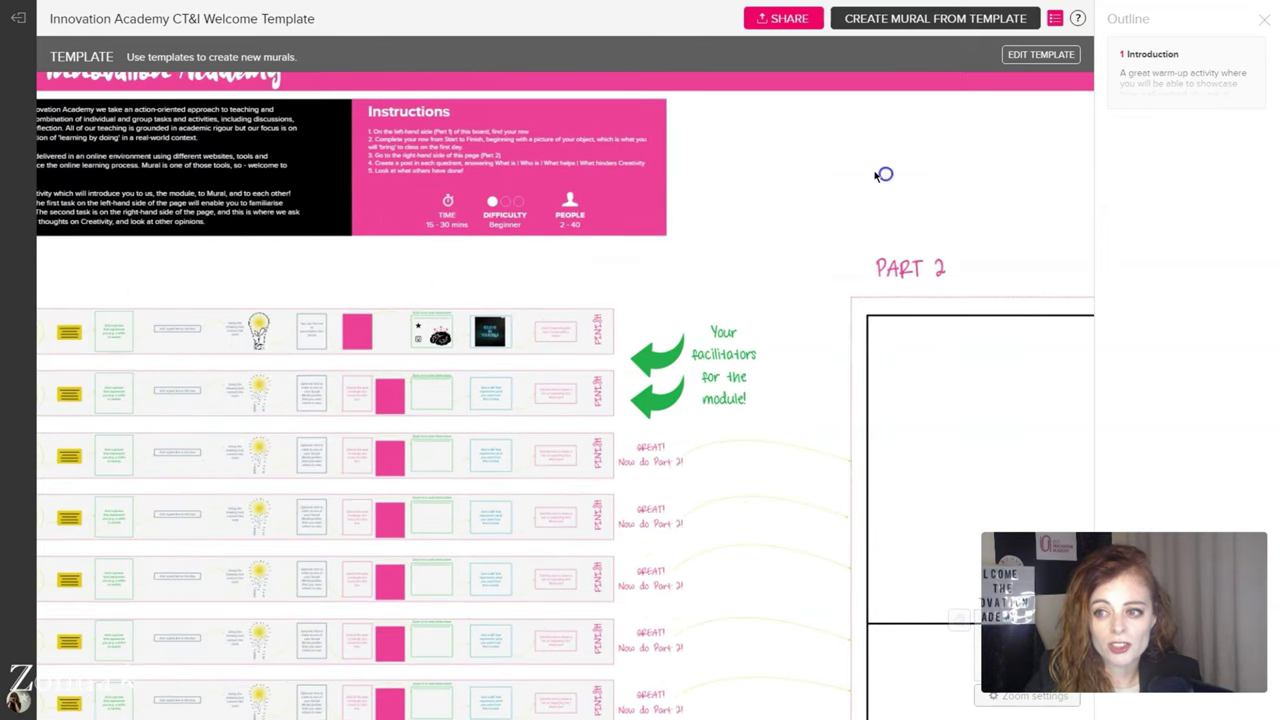
- Jump to the Introduction step and zoom in on the Welcome to the UCD Innovation Academy header
left_click(1185, 76)
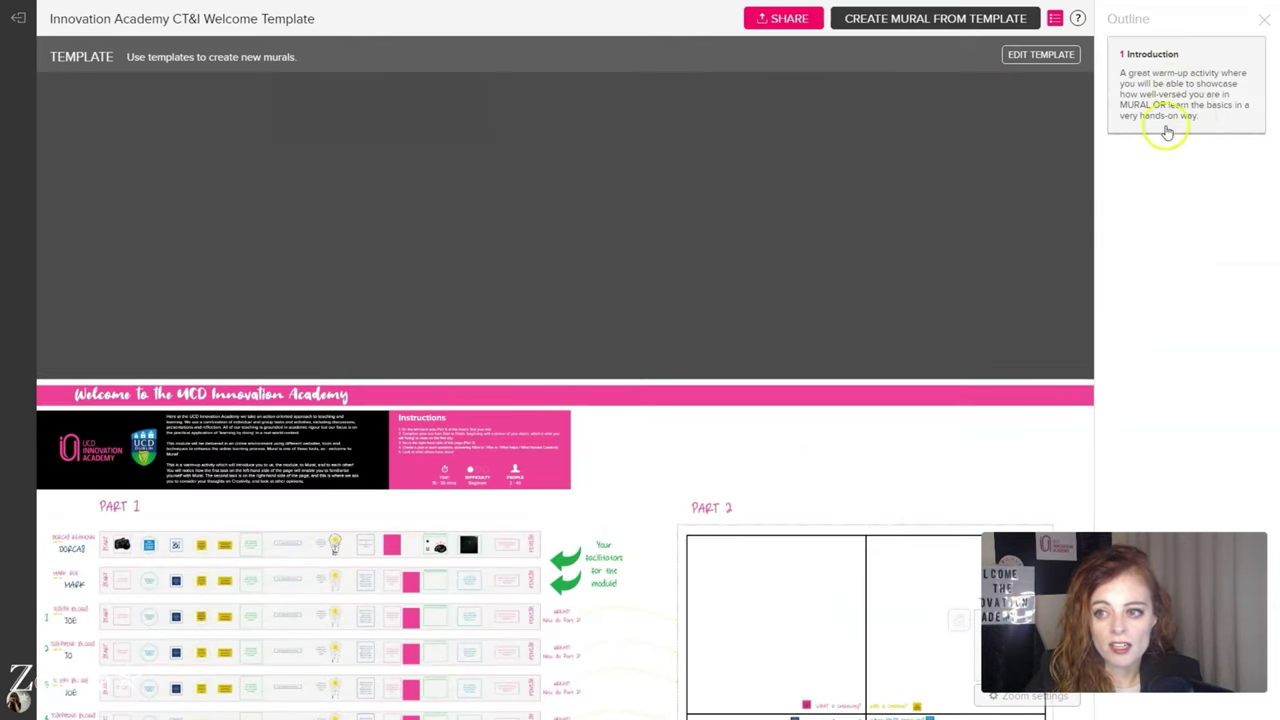
scroll(957, 129, "down", 5)
scroll(1094, 177, "left", 5)
scroll(1010, 167, "right", 3)
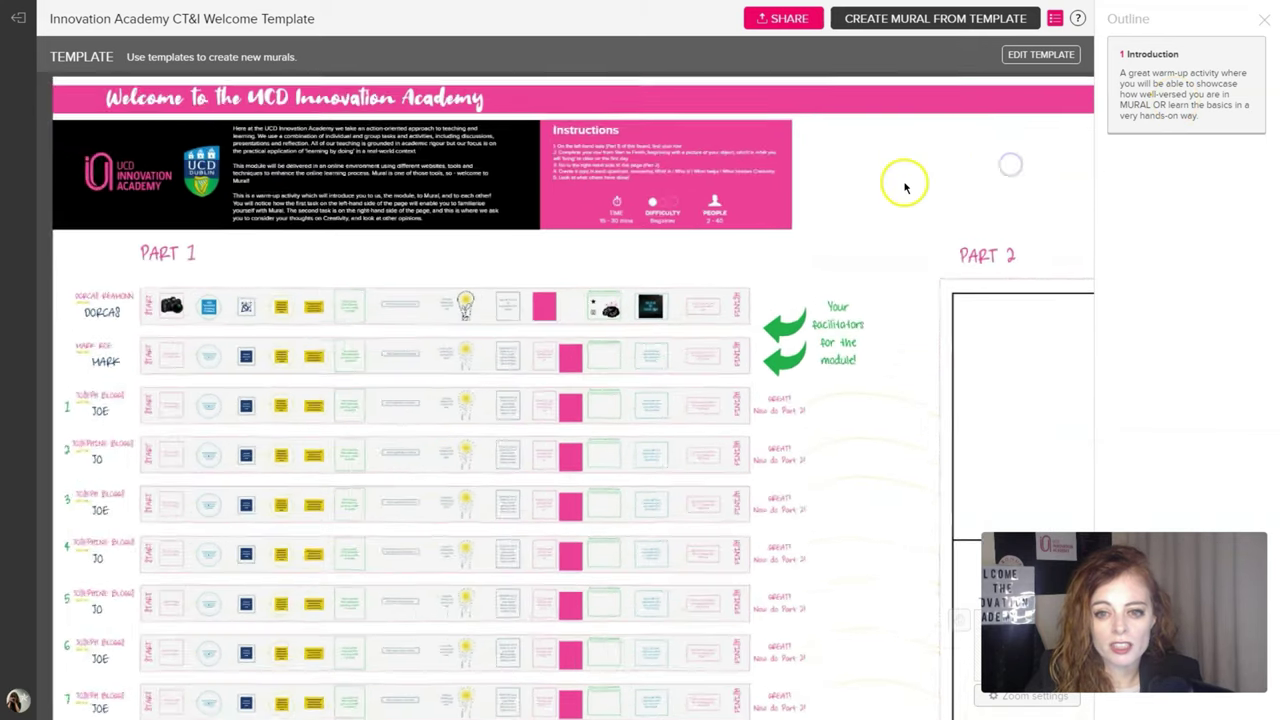
scroll(903, 186, "up", 5)
scroll(881, 283, "up", 2)
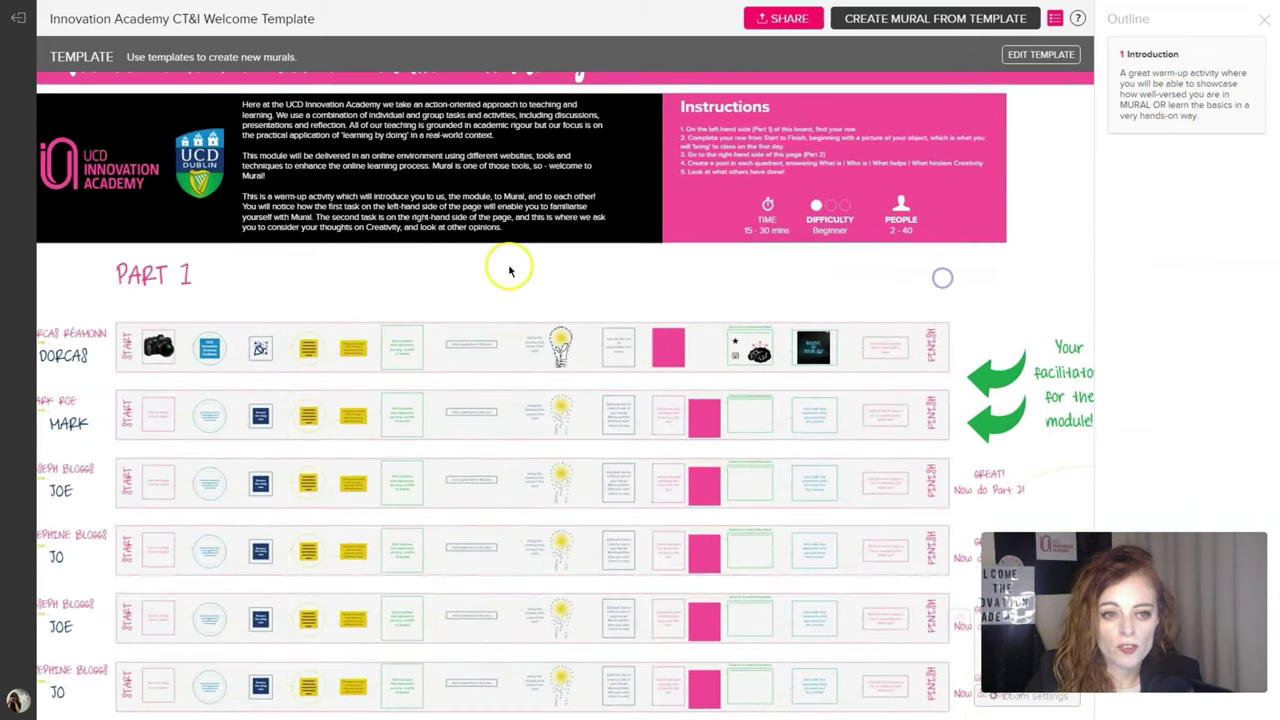
scroll(566, 306, "up", 5)
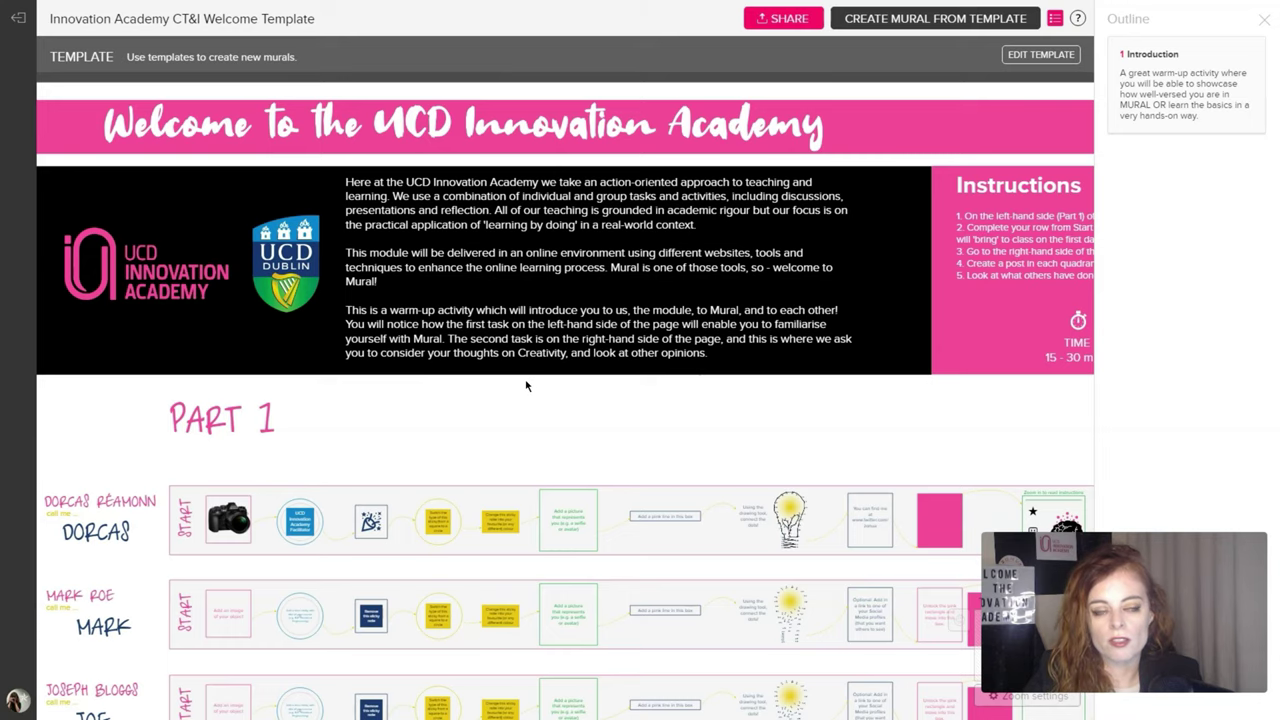
- Scroll sideways to the Instructions card: five steps, 15 - 30 mins, Beginner, 2 - 40 people
left_click(600, 414)
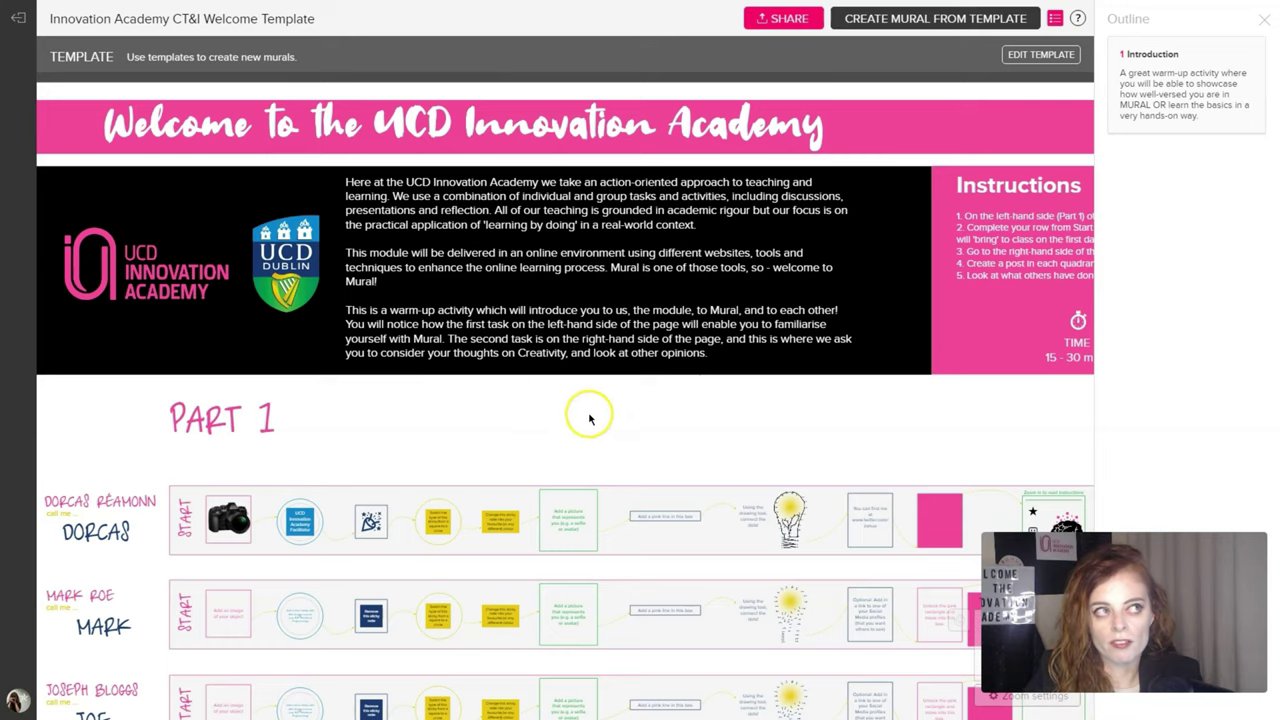
scroll(583, 420, "up", 1)
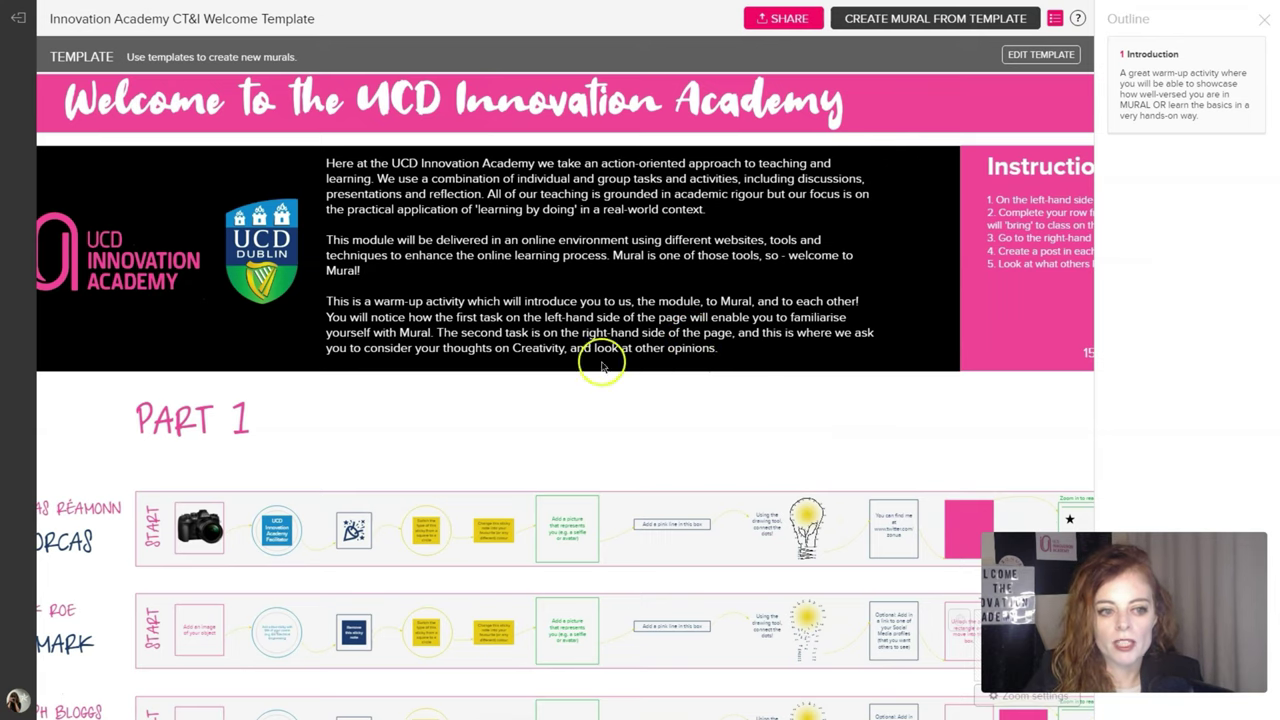
scroll(548, 428, "left", 1)
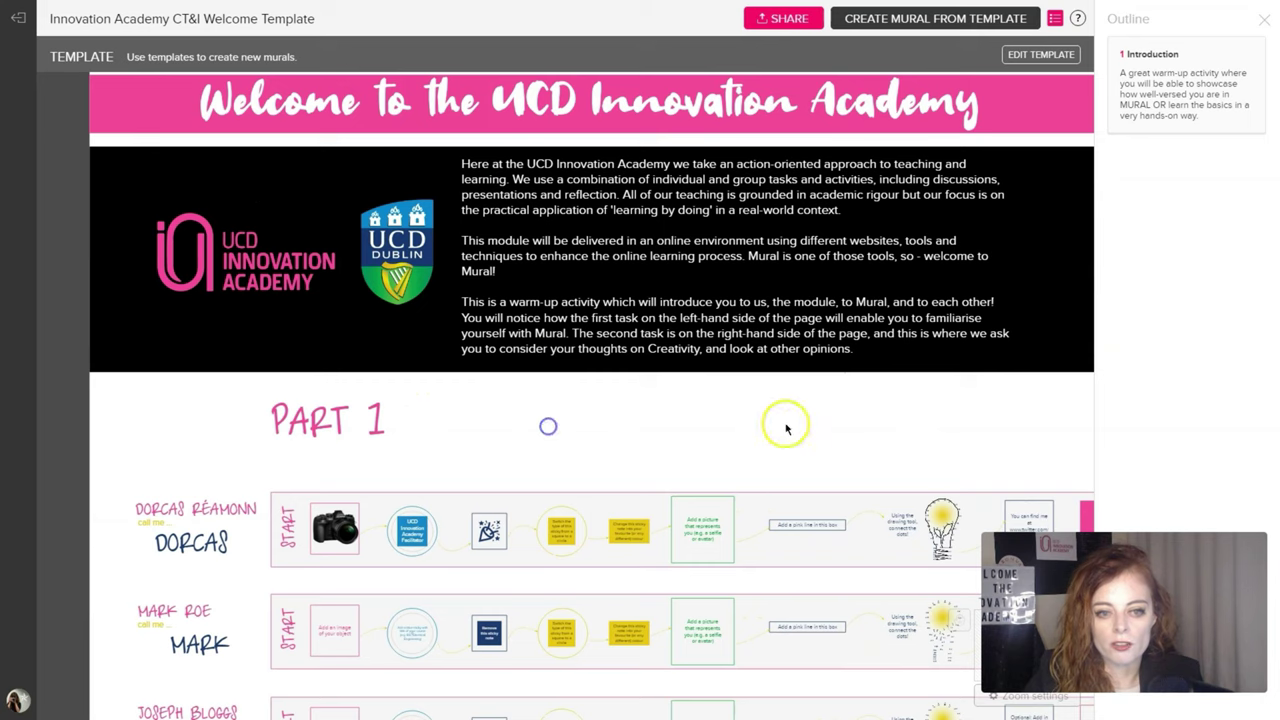
scroll(786, 426, "right", 5)
scroll(470, 428, "right", 2)
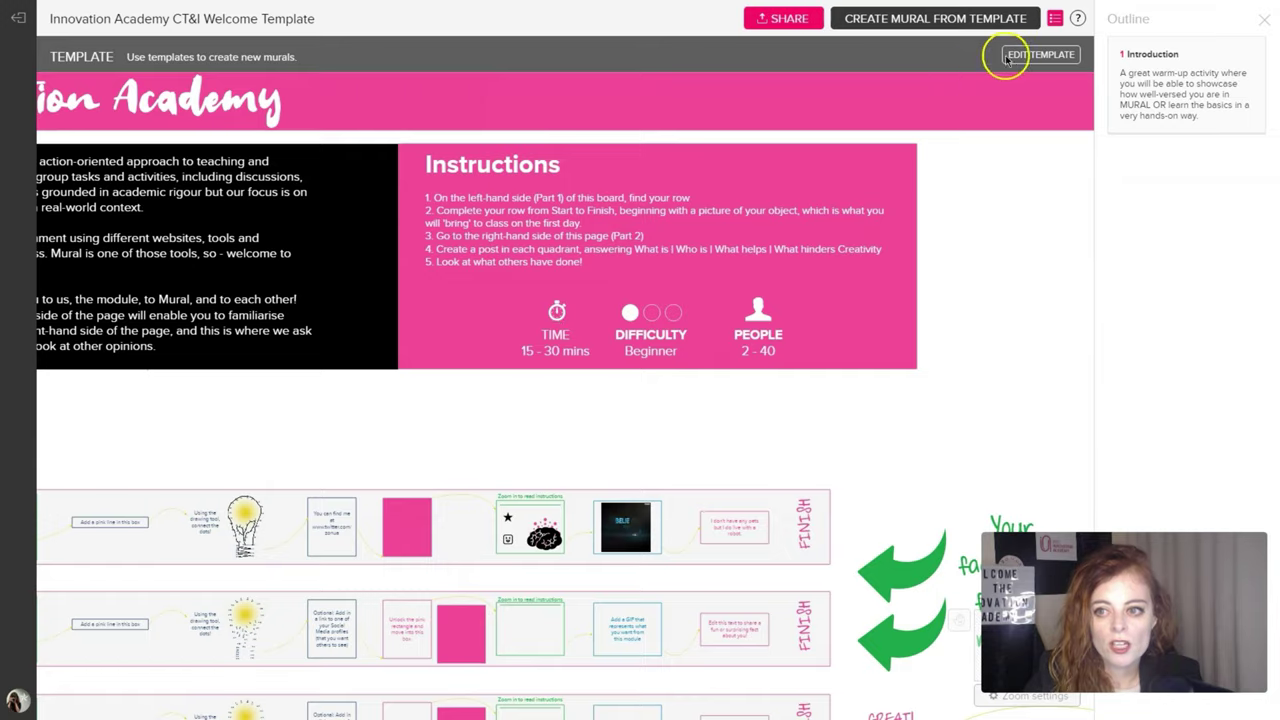
- Switch the template to edit mode and scroll to Part 1's facilitator and participant rows
left_click(1040, 58)
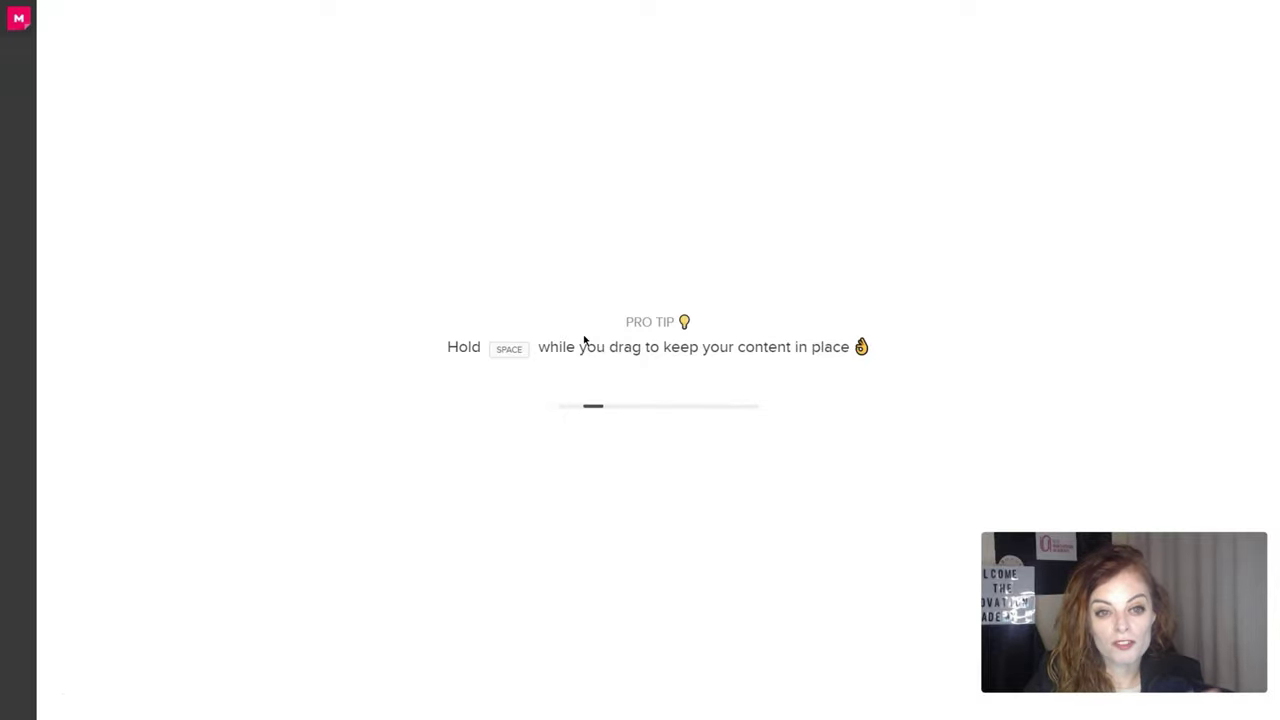
scroll(90, 534, "down", 3)
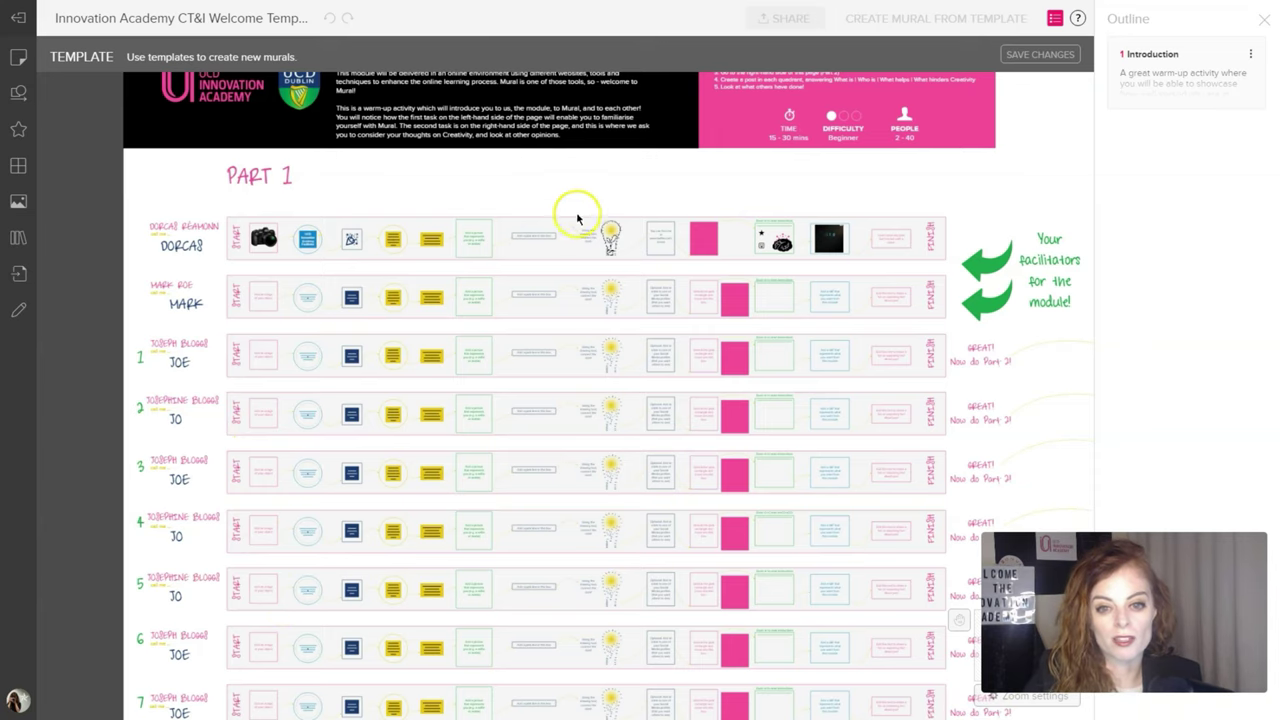
left_click_drag(573, 212, 482, 317)
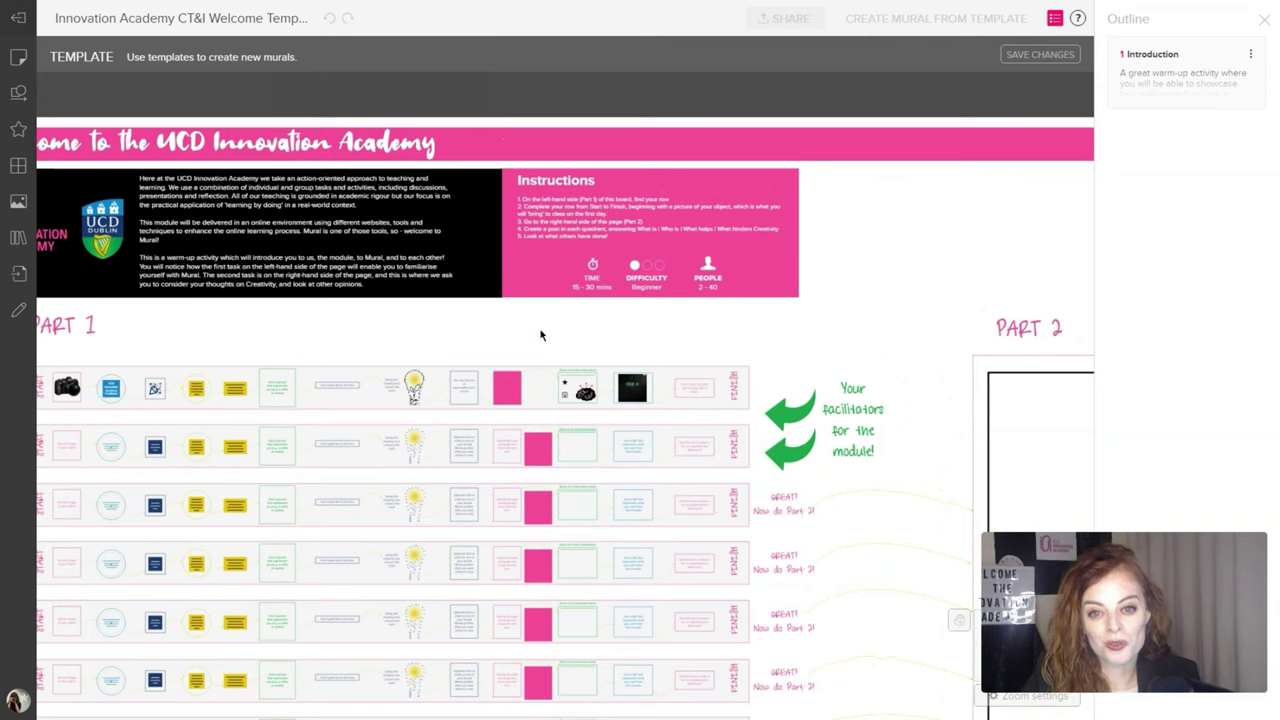
scroll(540, 335, "up", 1)
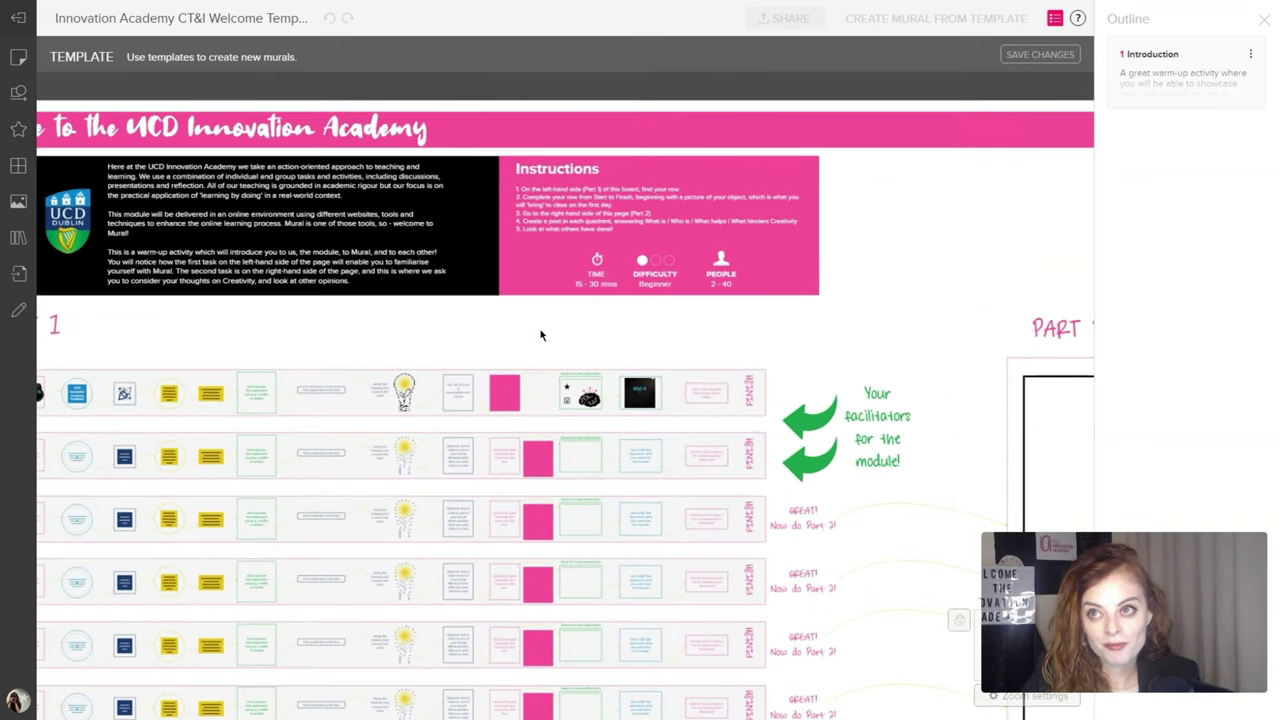
scroll(540, 335, "up", 3)
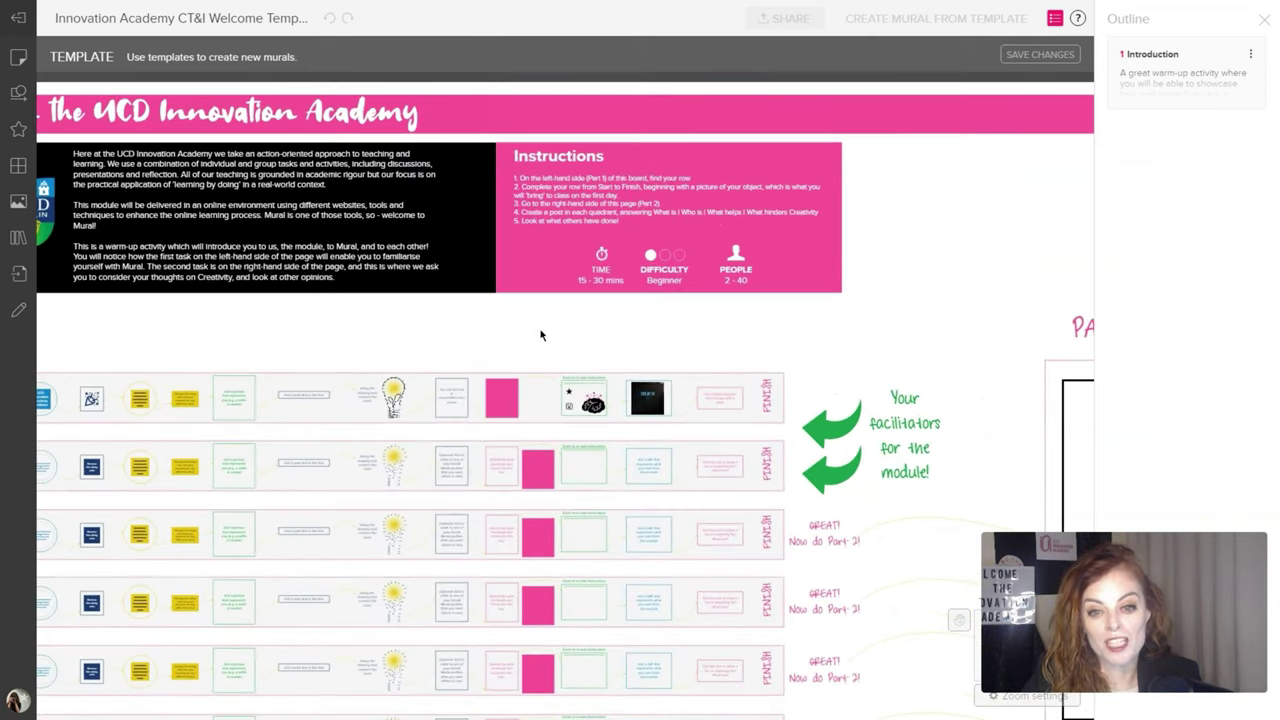
scroll(540, 335, "up", 4)
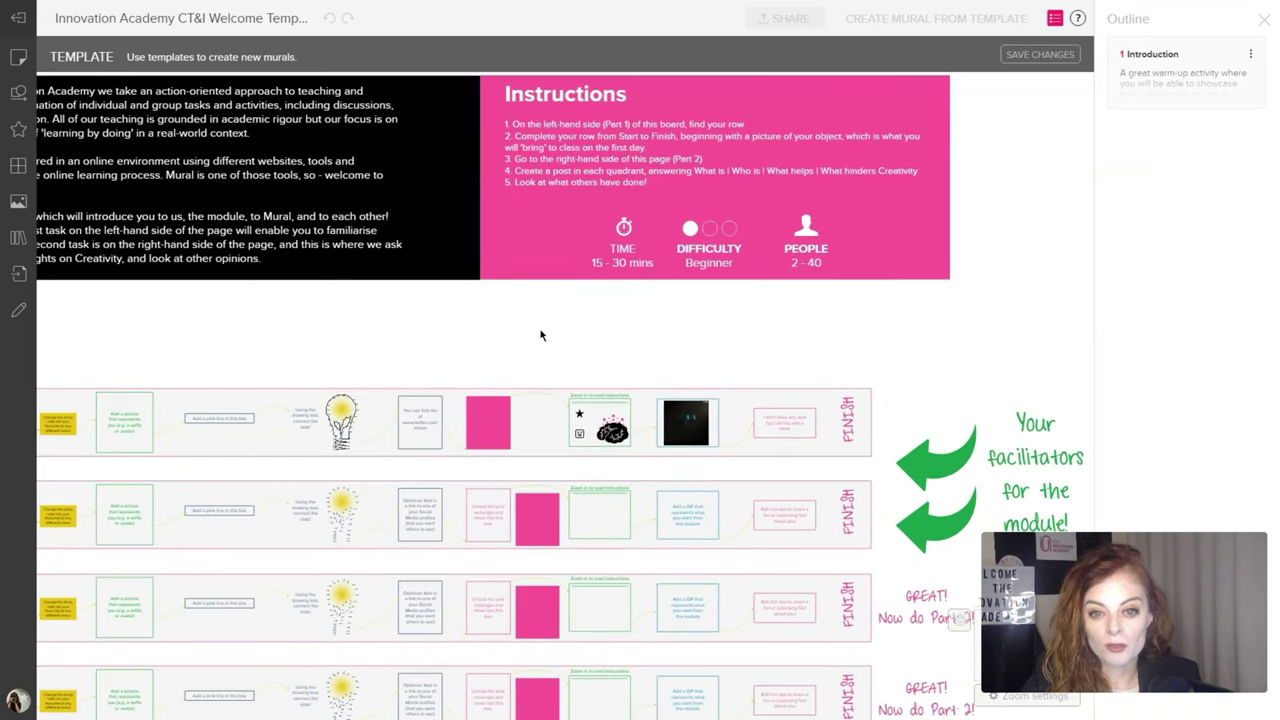
scroll(530, 280, "up", 2)
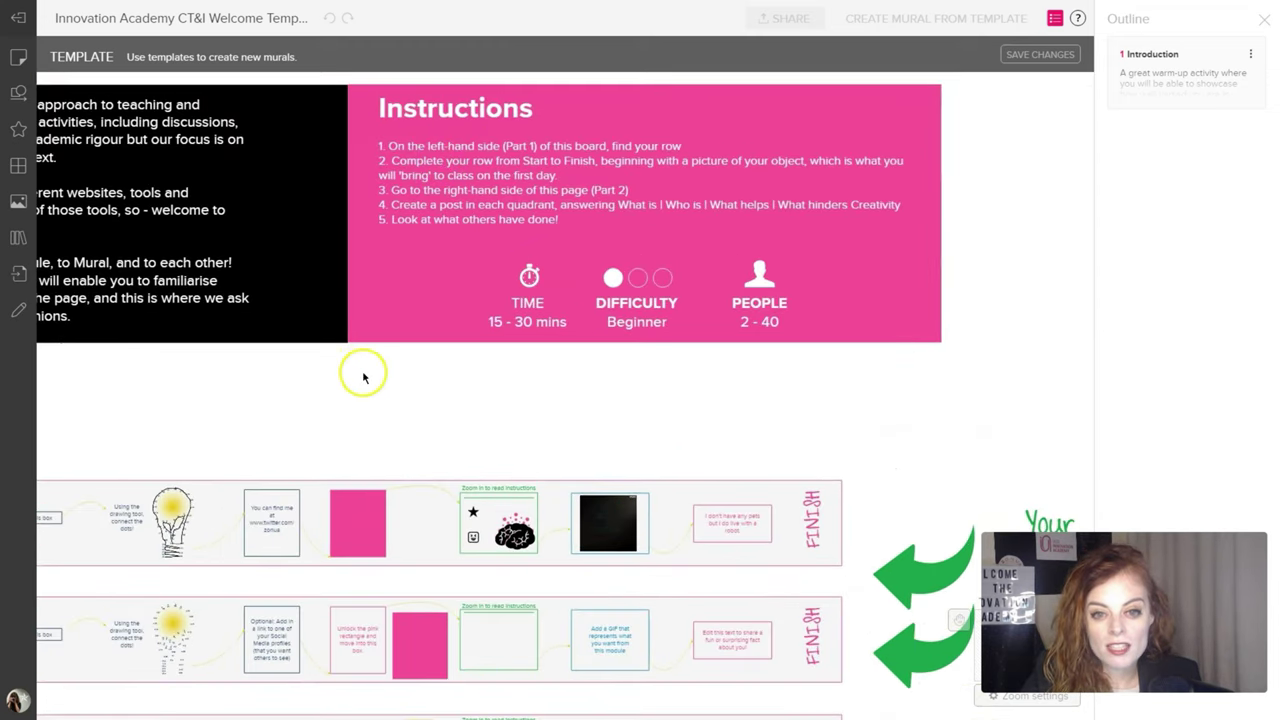
left_click_drag(360, 386, 606, 337)
scroll(509, 349, "down", 5)
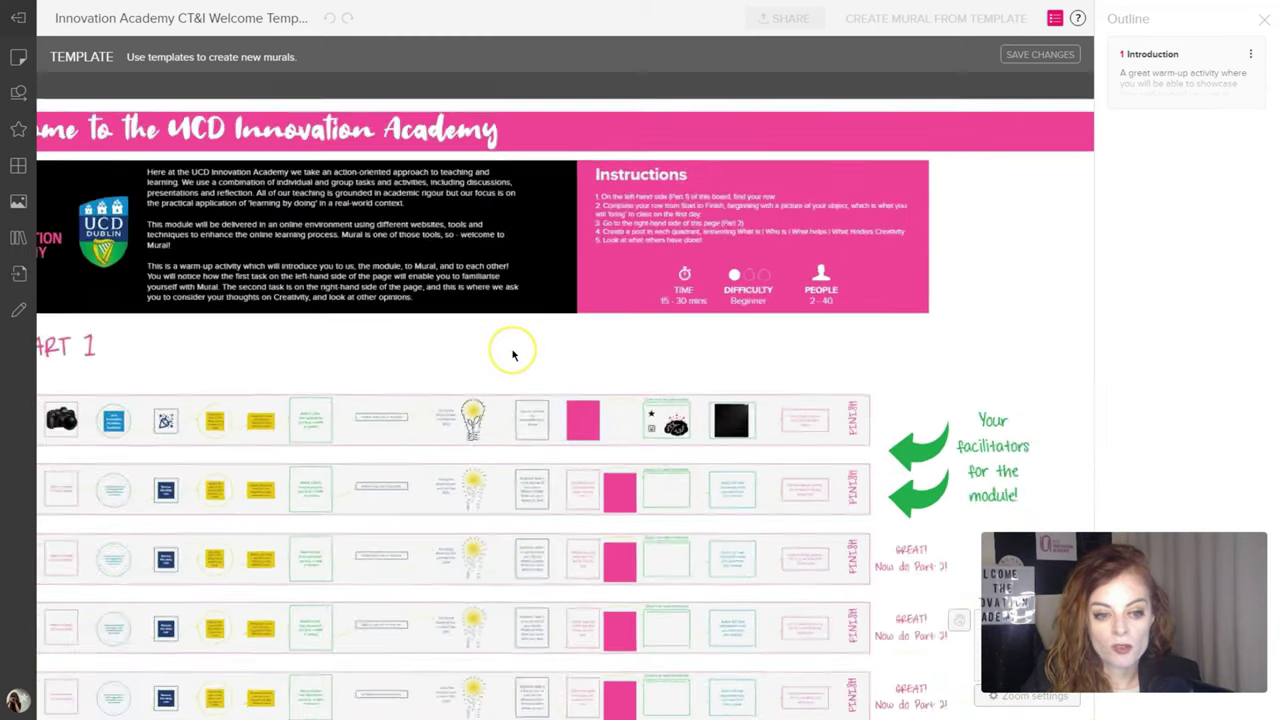
scroll(114, 420, "up", 1)
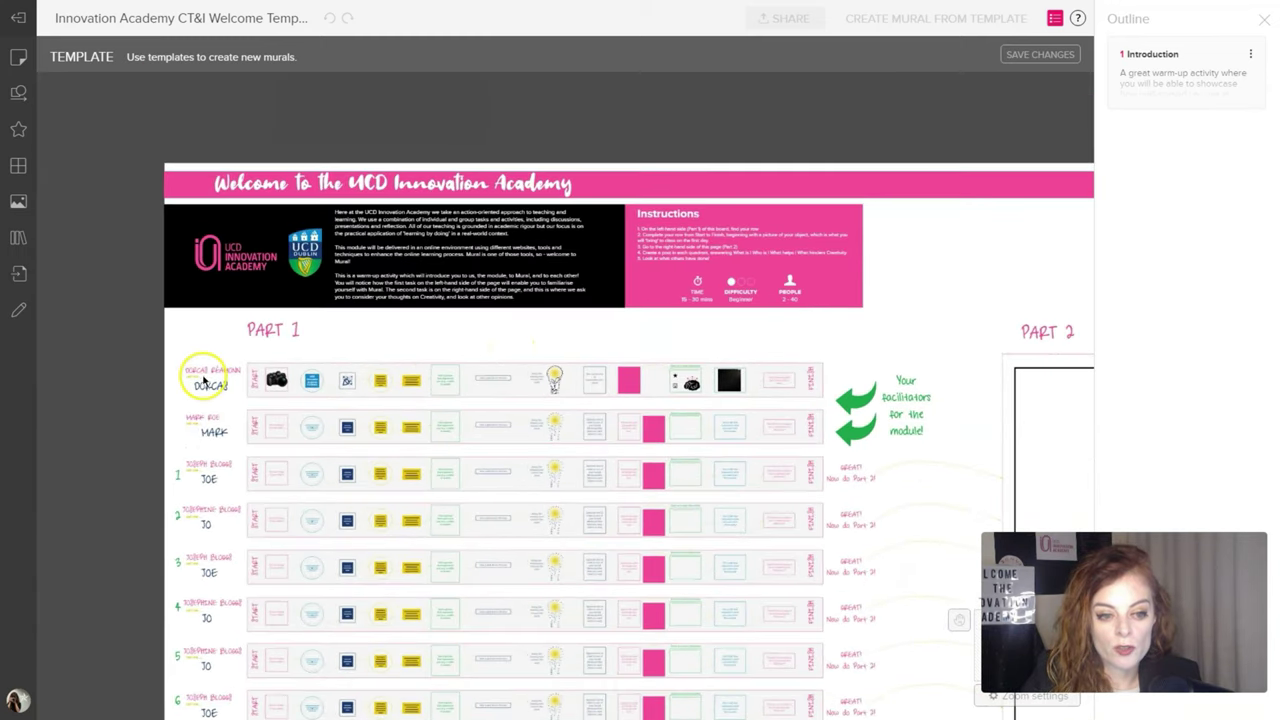
scroll(114, 443, "down", 10)
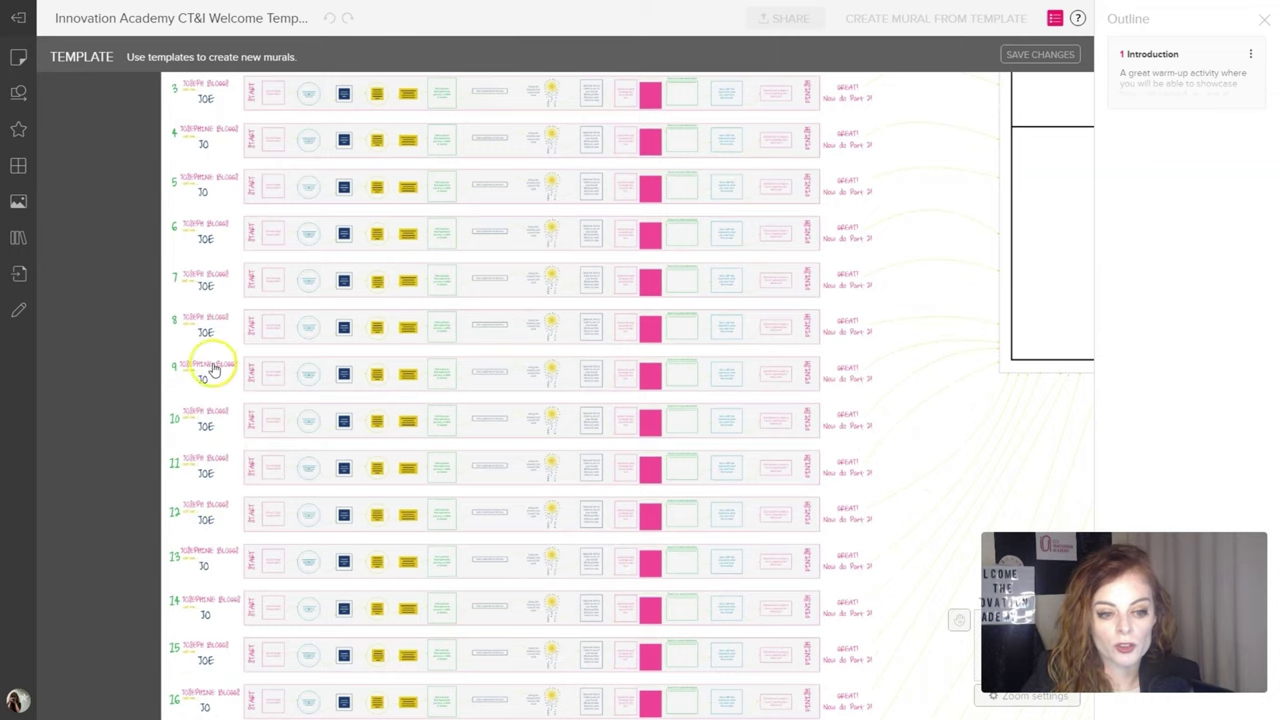
scroll(204, 390, "up", 5)
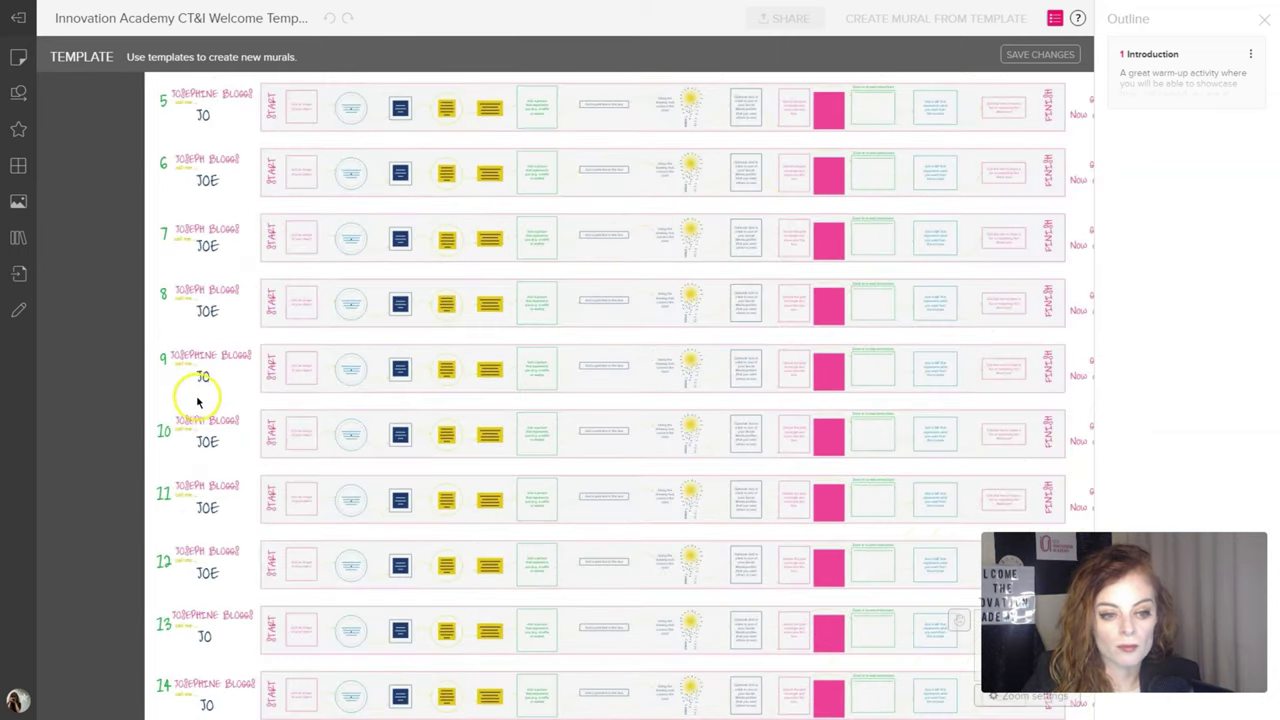
scroll(194, 403, "down", 8)
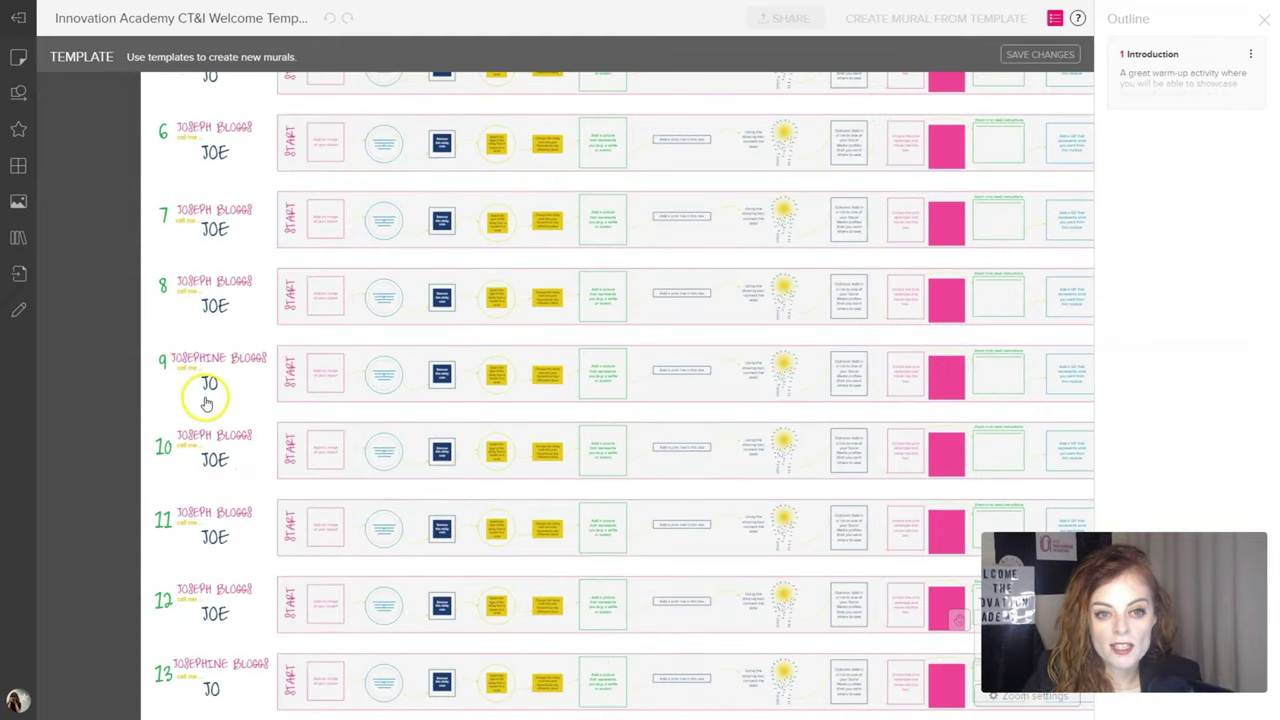
scroll(80, 525, "down", 6)
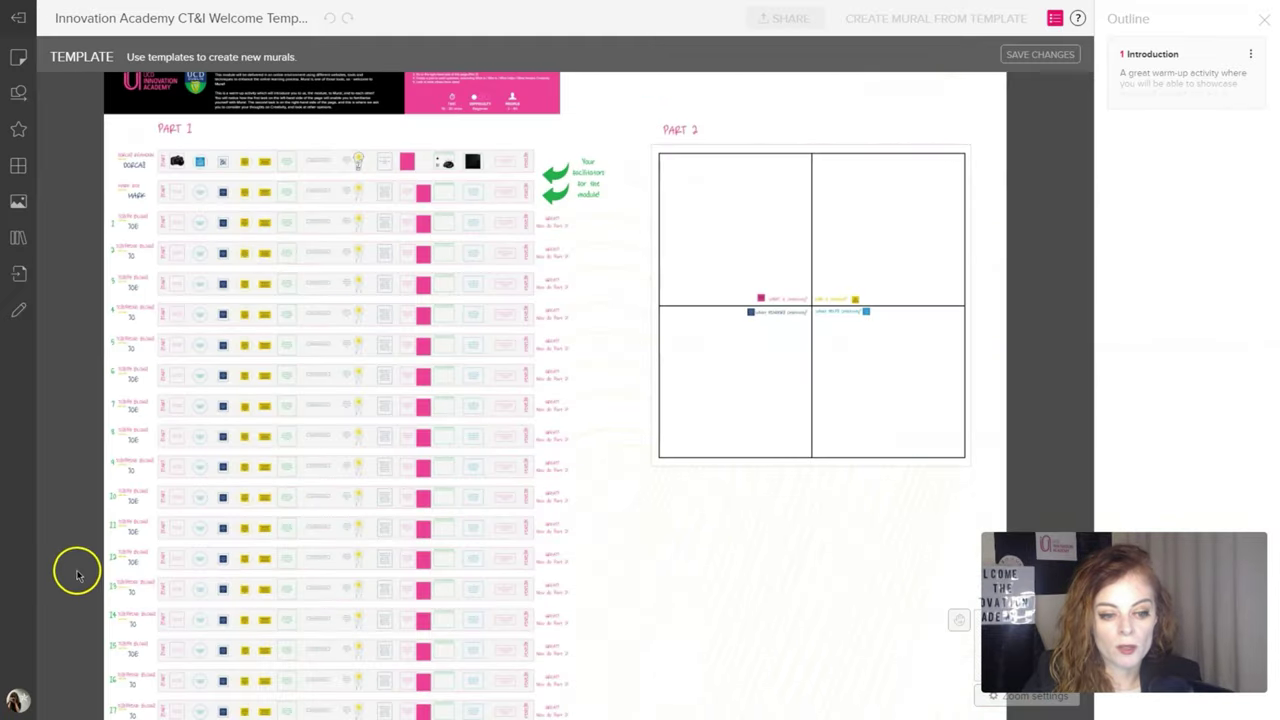
scroll(77, 577, "down", 10)
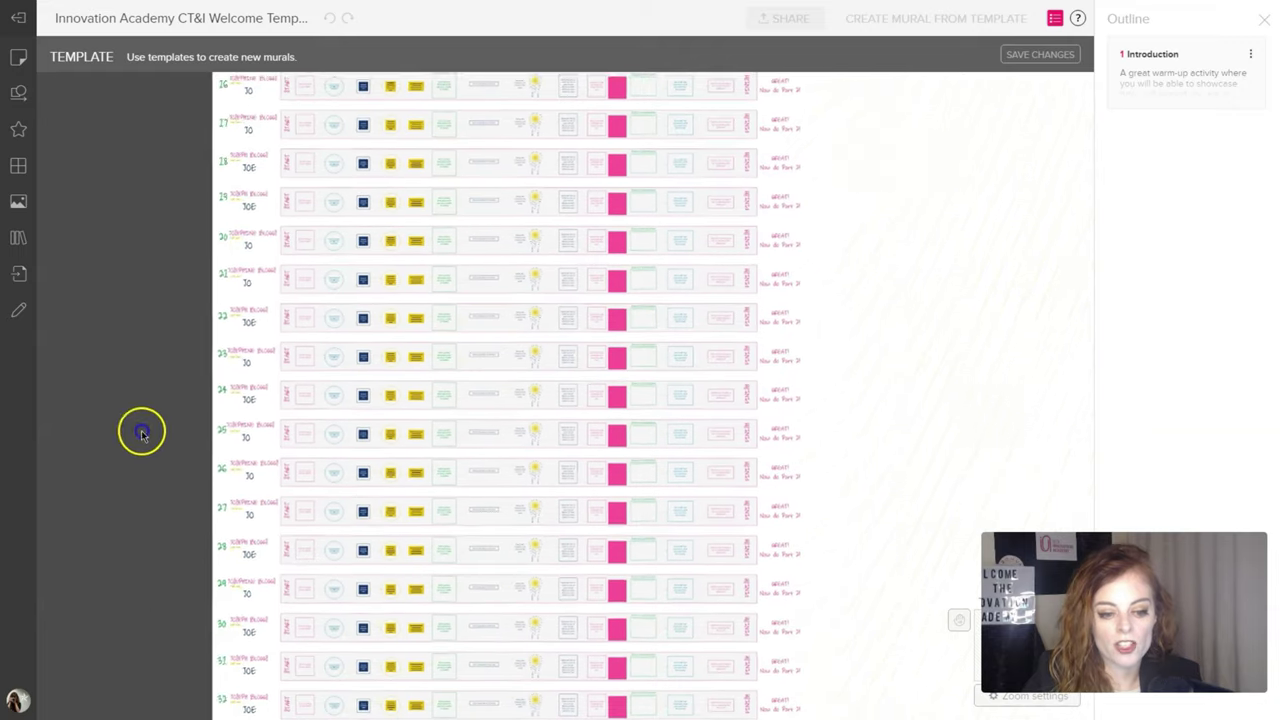
scroll(154, 429, "down", 6)
scroll(177, 506, "up", 5)
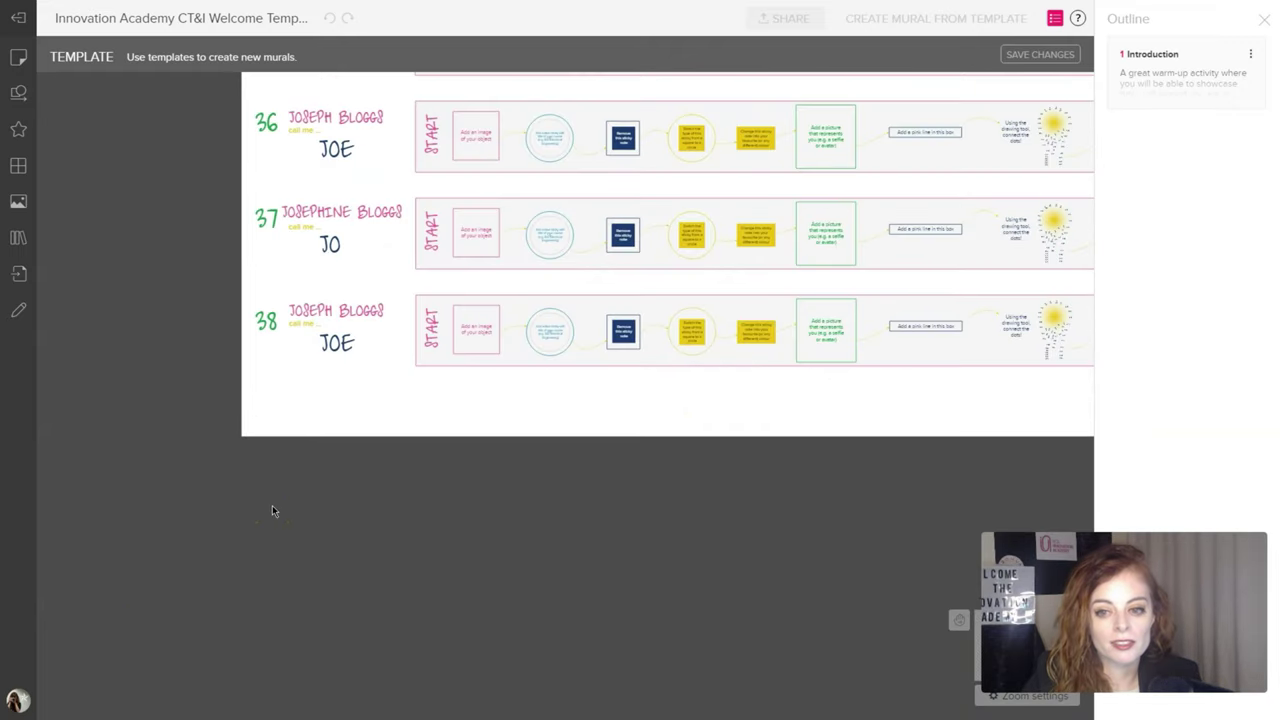
scroll(272, 510, "up", 3)
scroll(271, 514, "up", 1)
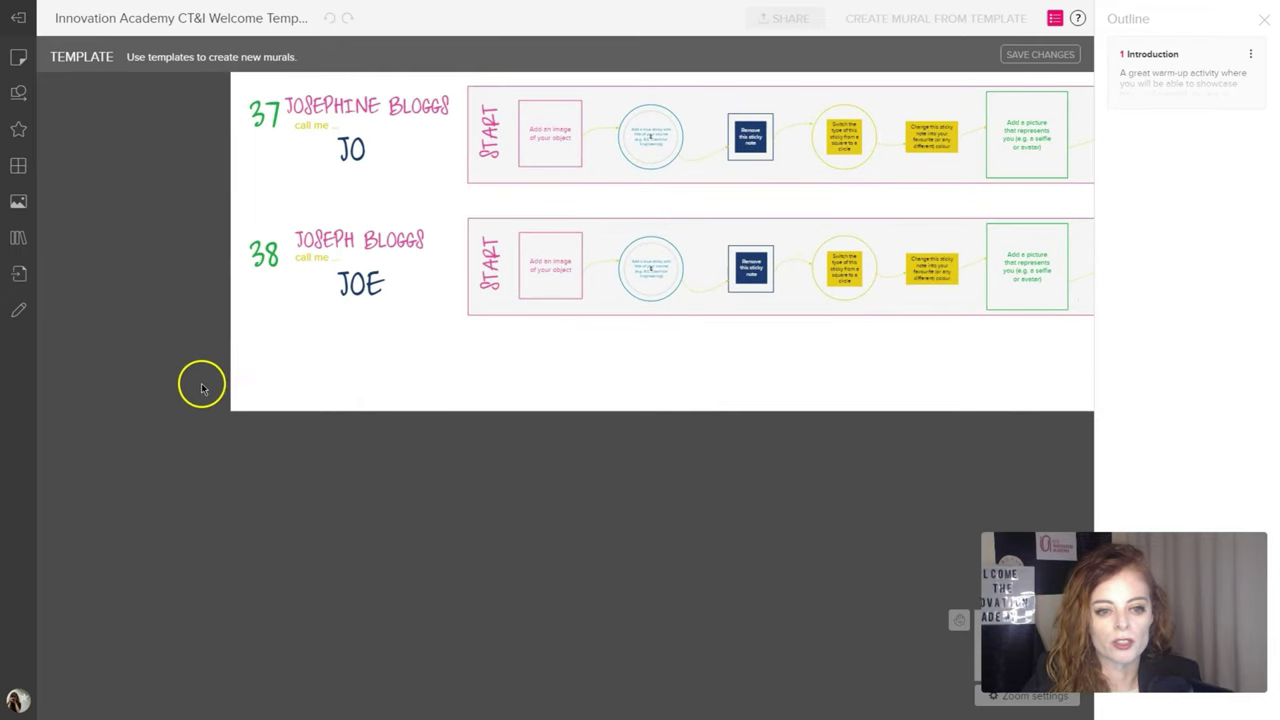
left_click_drag(195, 365, 185, 503)
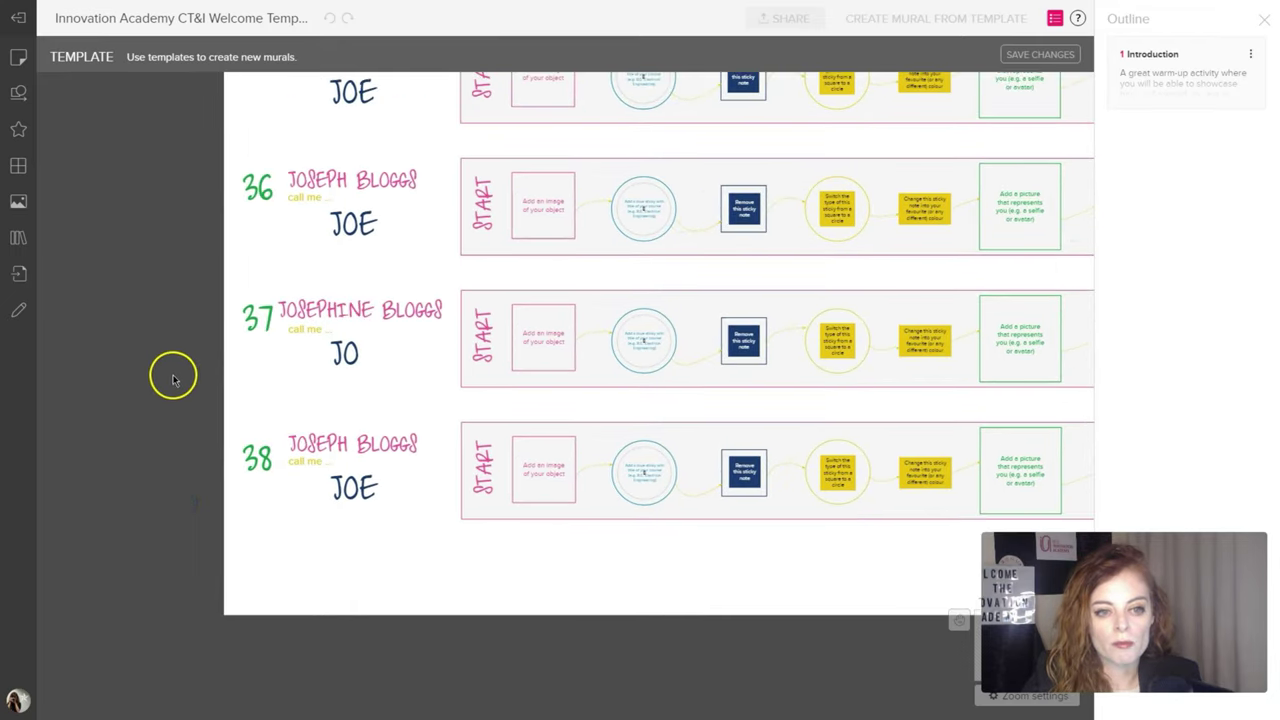
scroll(172, 381, "down", 1)
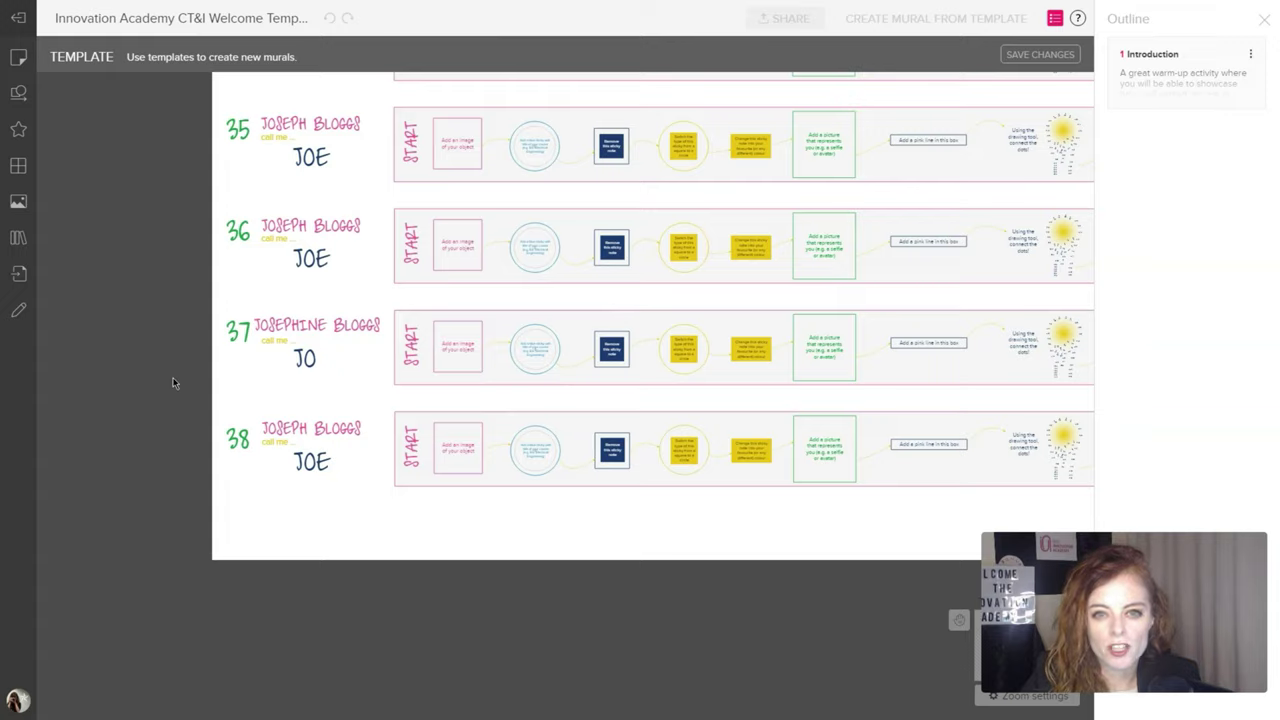
left_click_drag(172, 383, 172, 462)
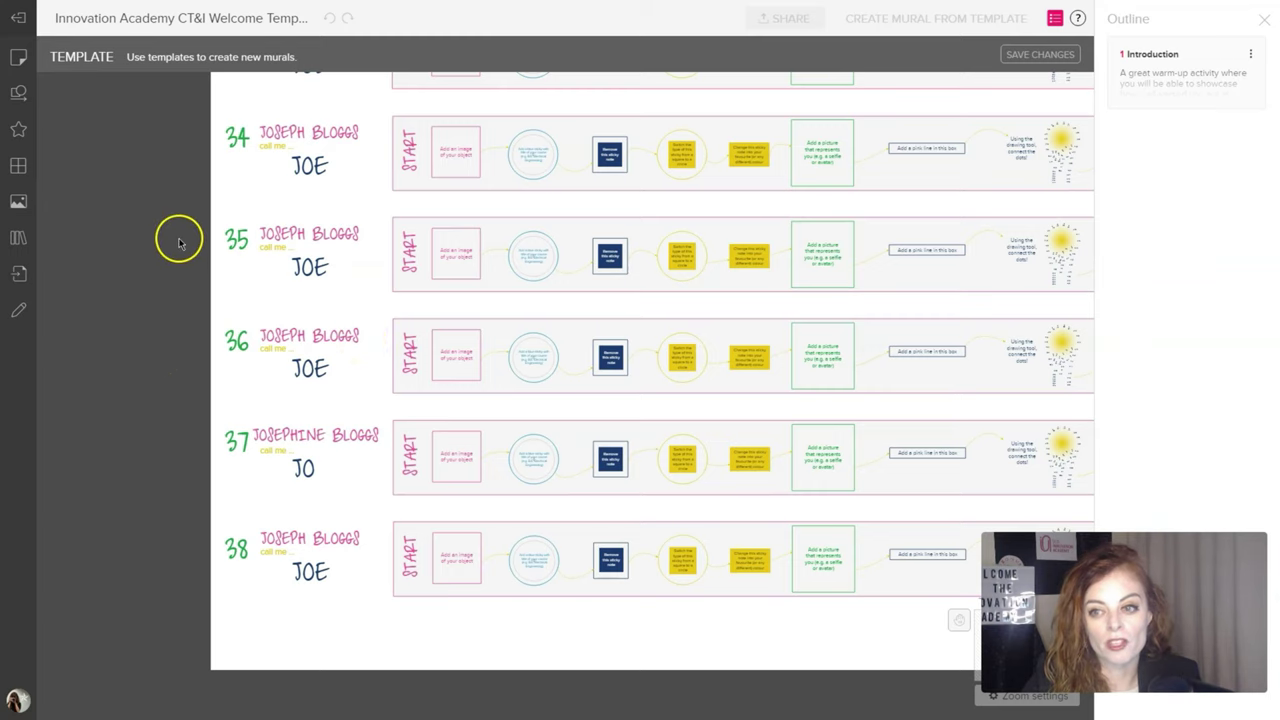
scroll(168, 268, "up", 1)
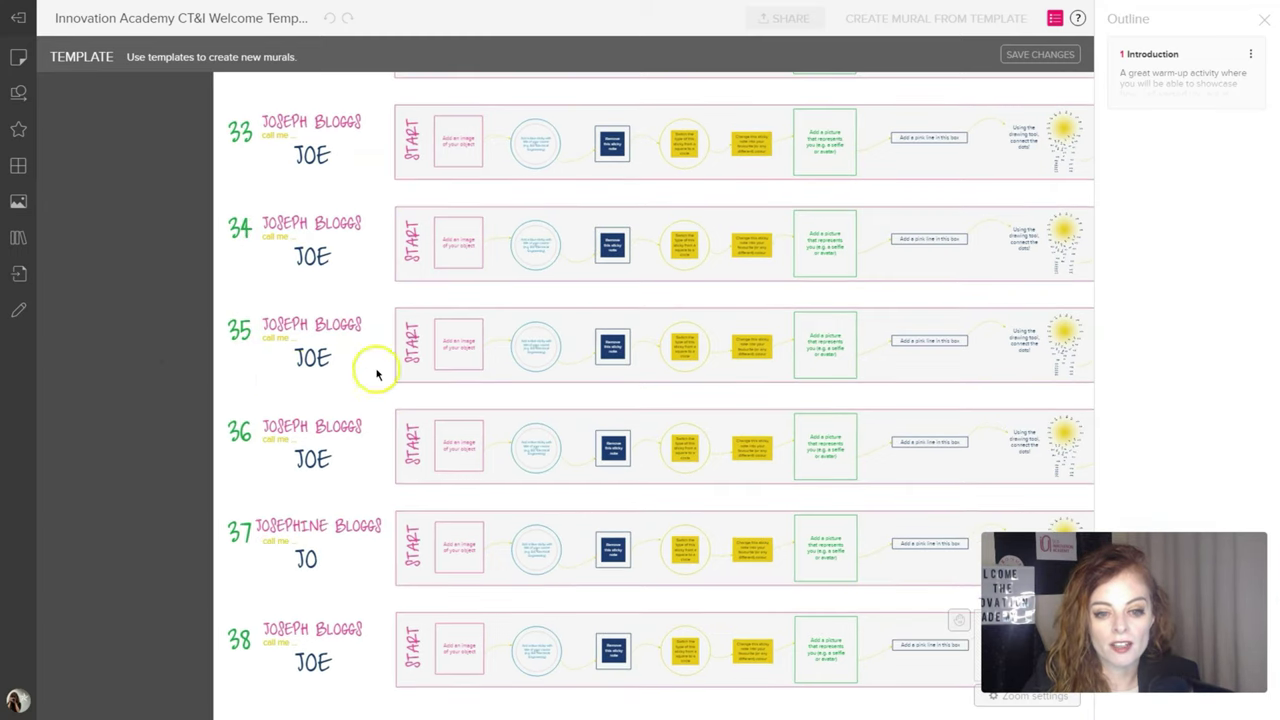
scroll(223, 377, "right", 3)
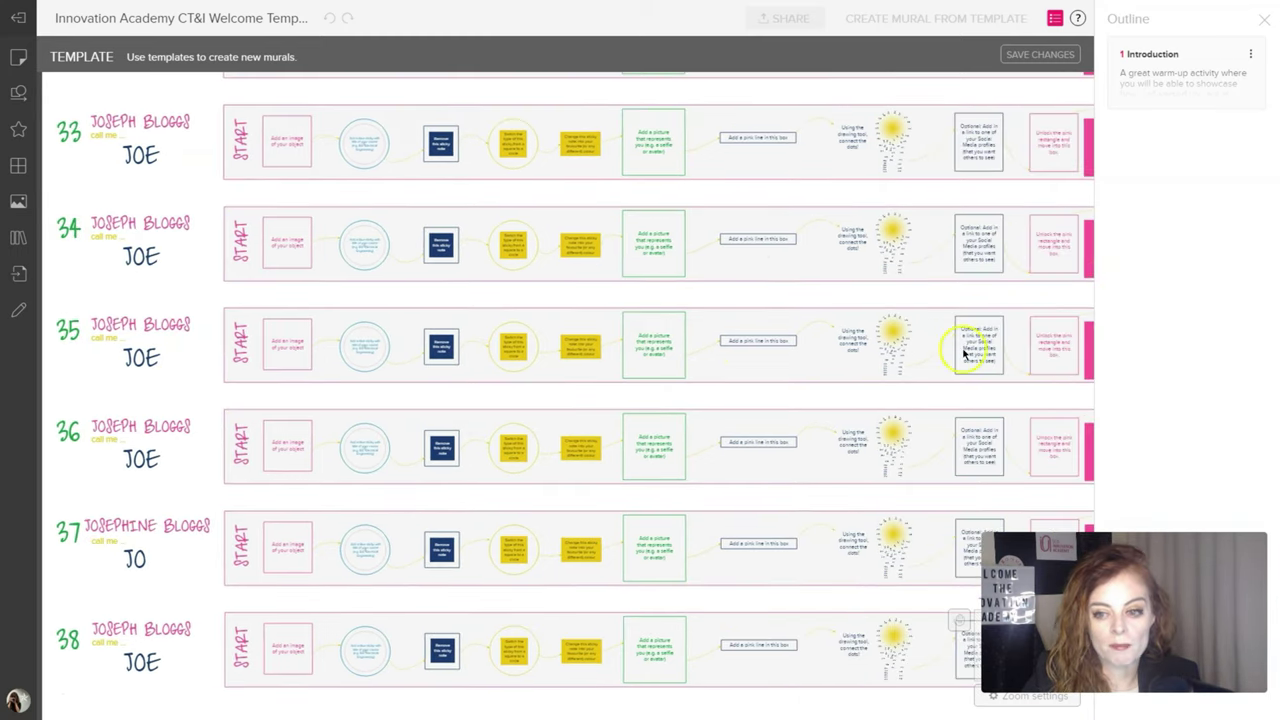
scroll(715, 398, "right", 3)
scroll(629, 400, "left", 4)
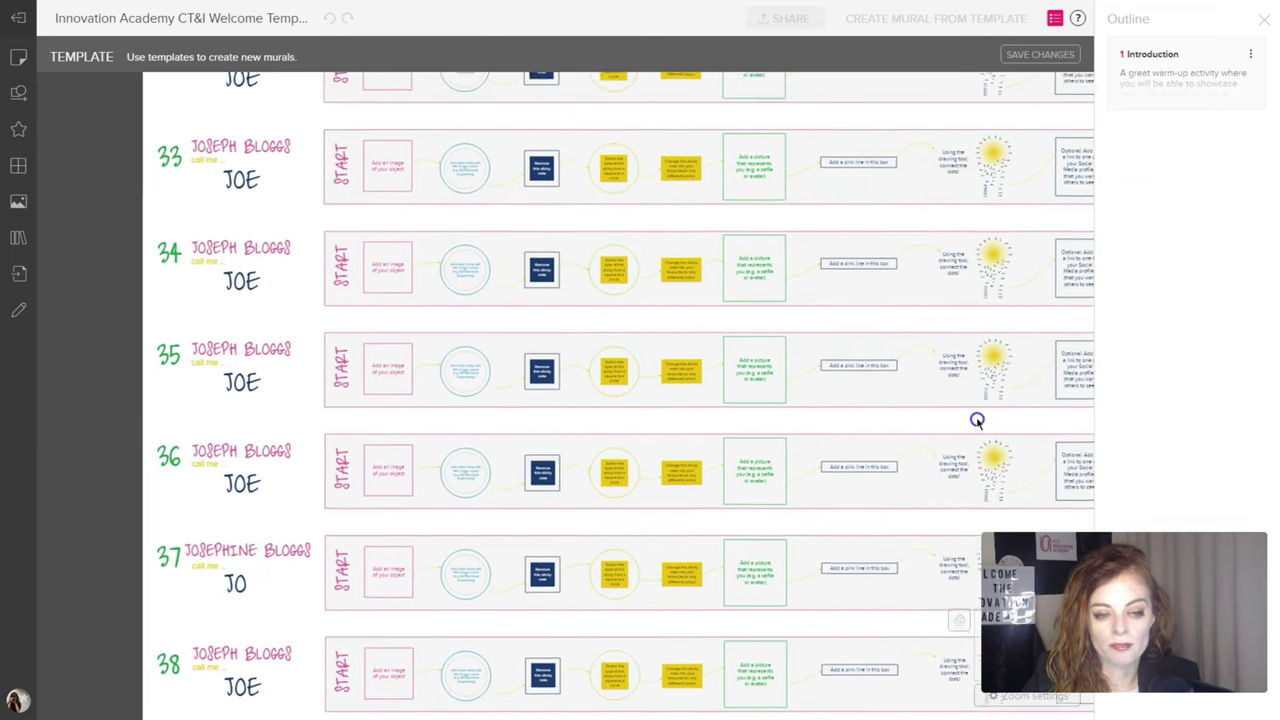
scroll(179, 284, "up", 10)
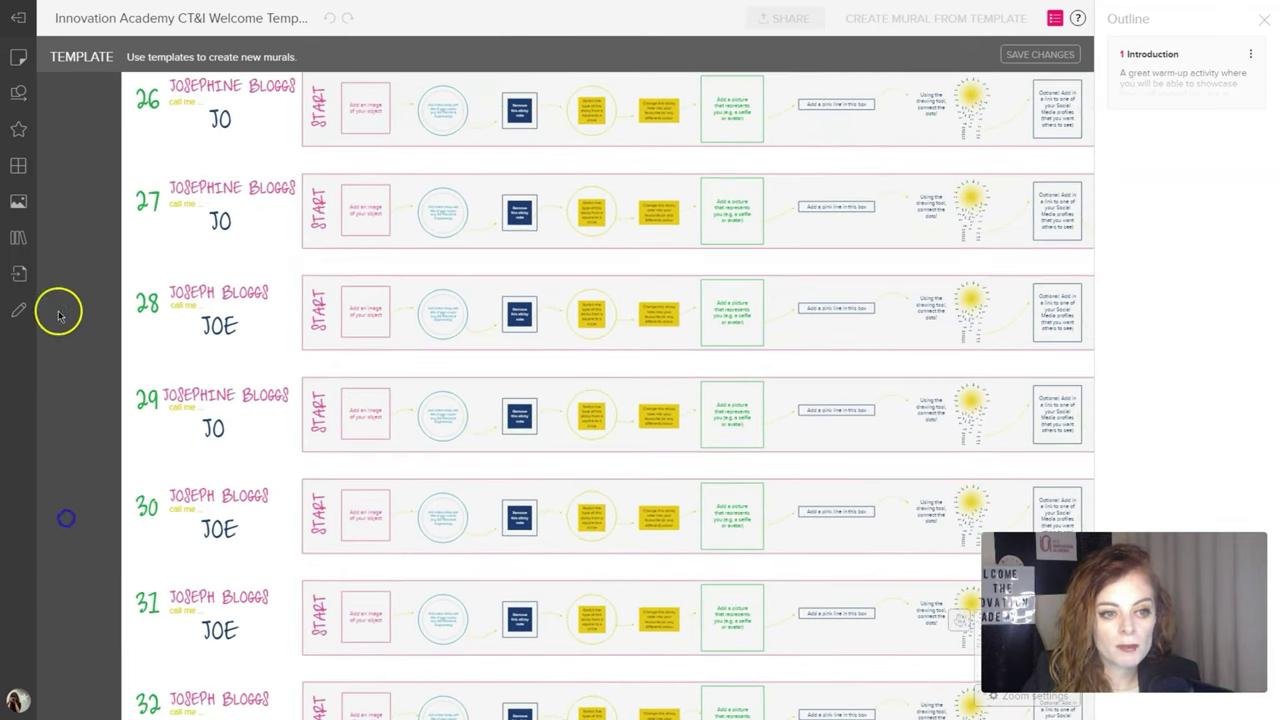
scroll(74, 240, "up", 8)
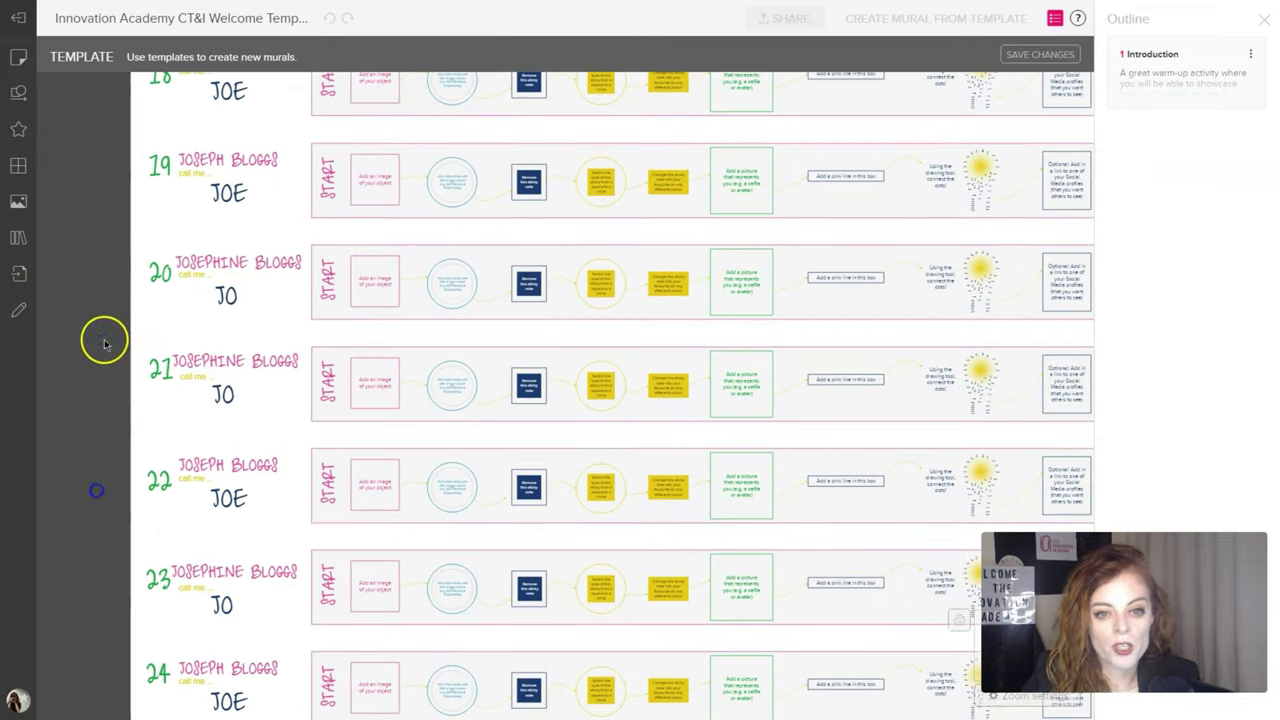
scroll(74, 463, "up", 4)
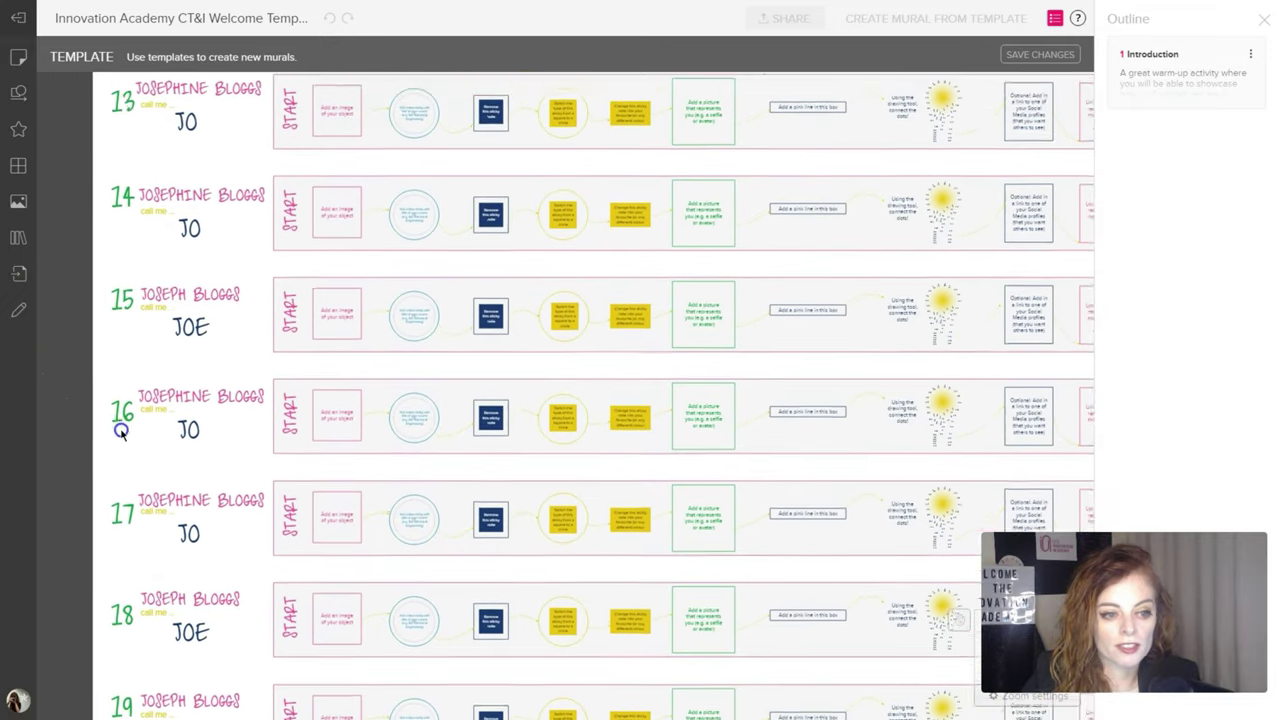
scroll(138, 318, "up", 8)
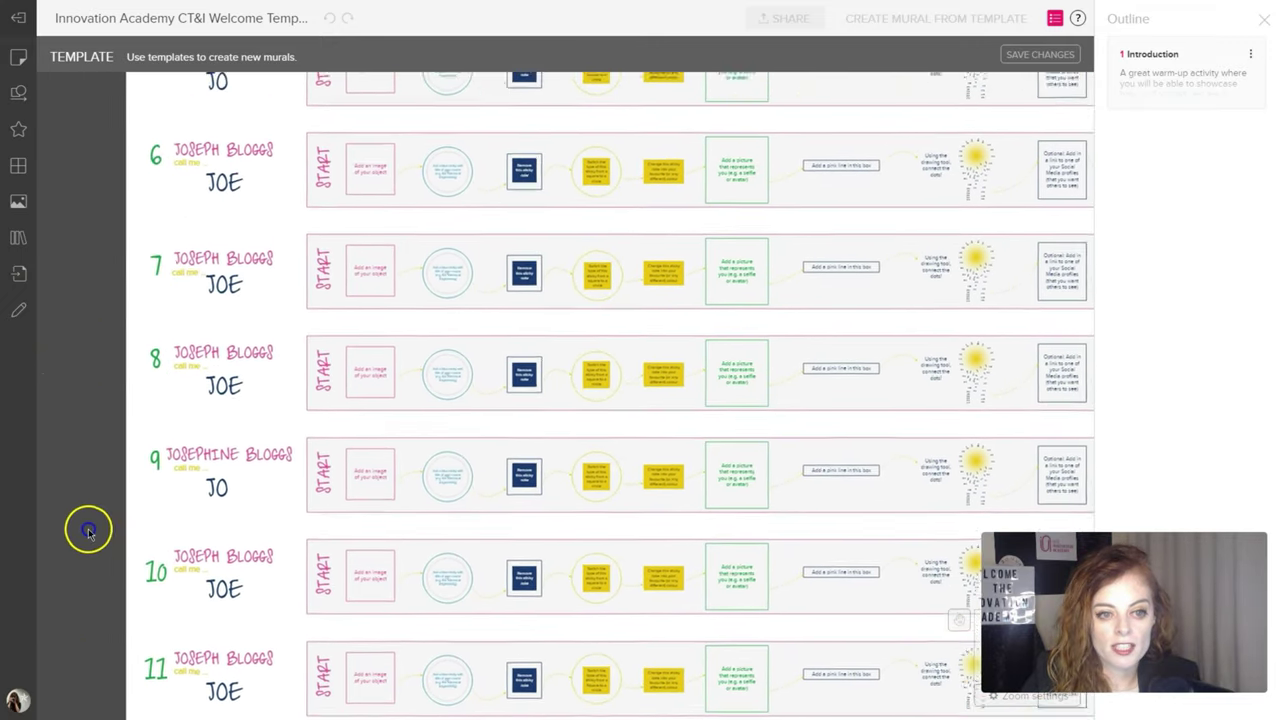
scroll(57, 460, "up", 10)
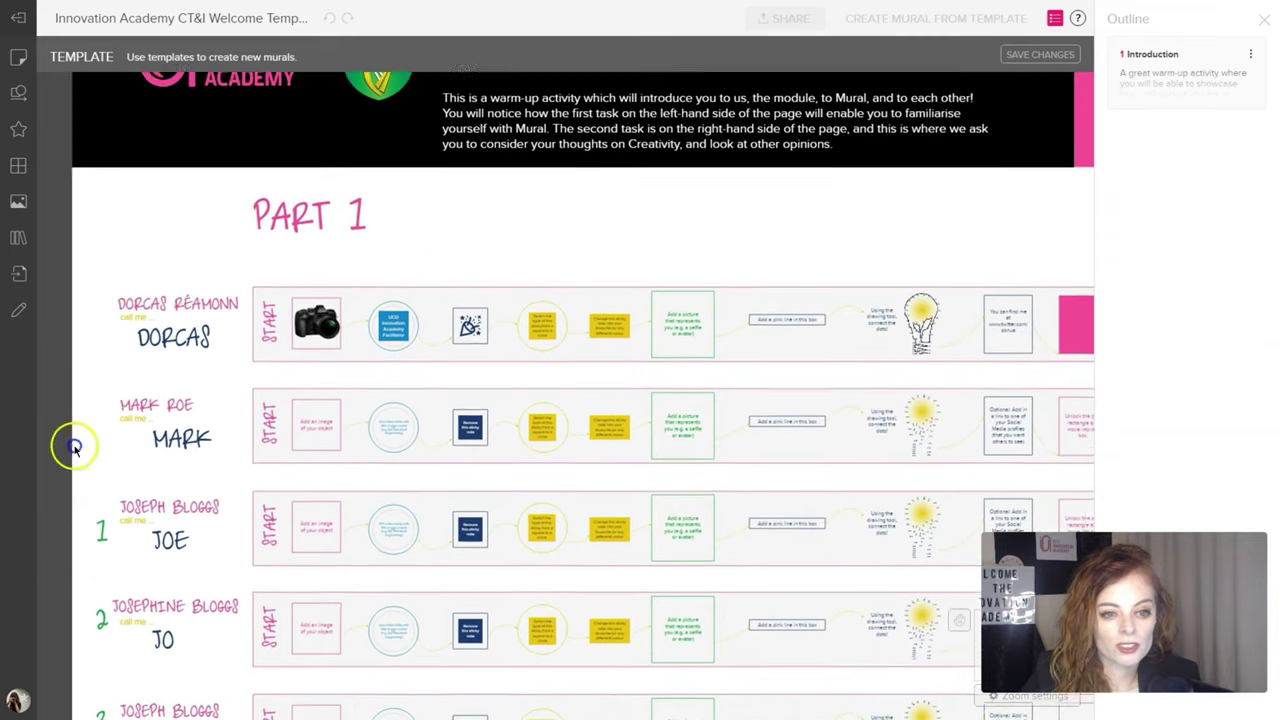
left_click_drag(74, 447, 31, 483)
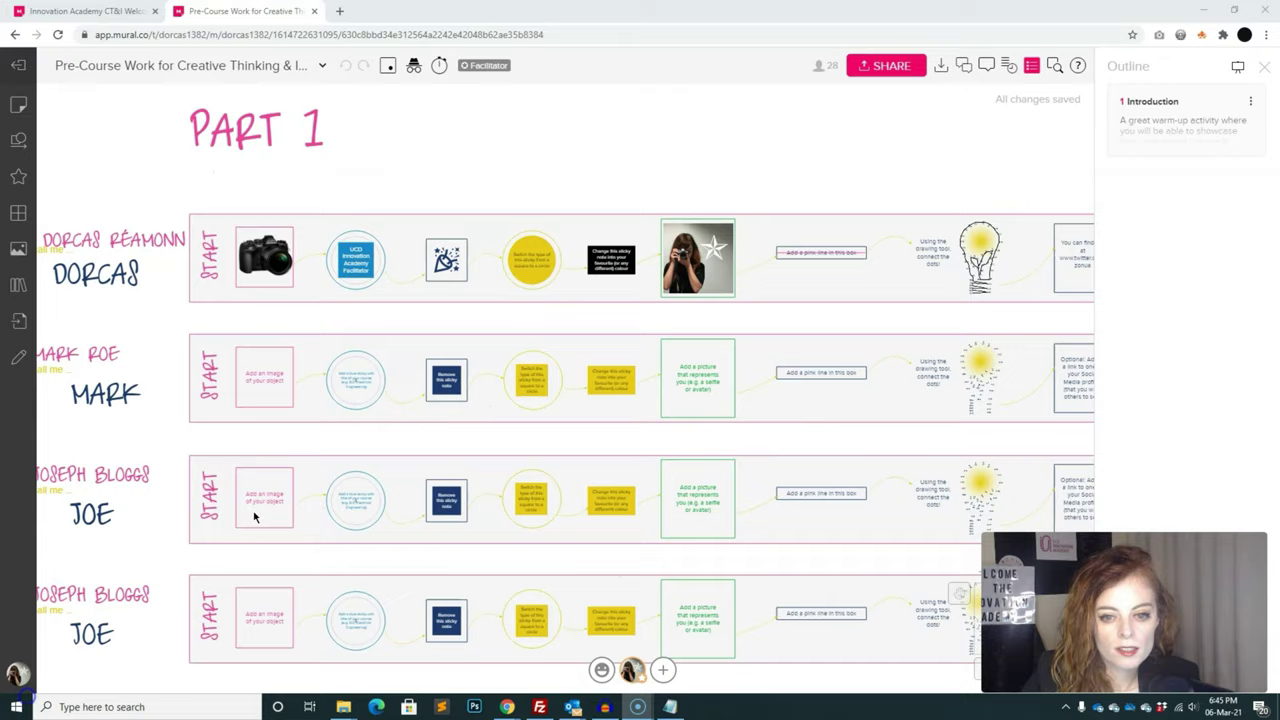
- Zoom in on Part 1 and nudge the facilitator's full-name label slightly up and left
scroll(297, 437, "up", 3)
scroll(297, 437, "up", 5)
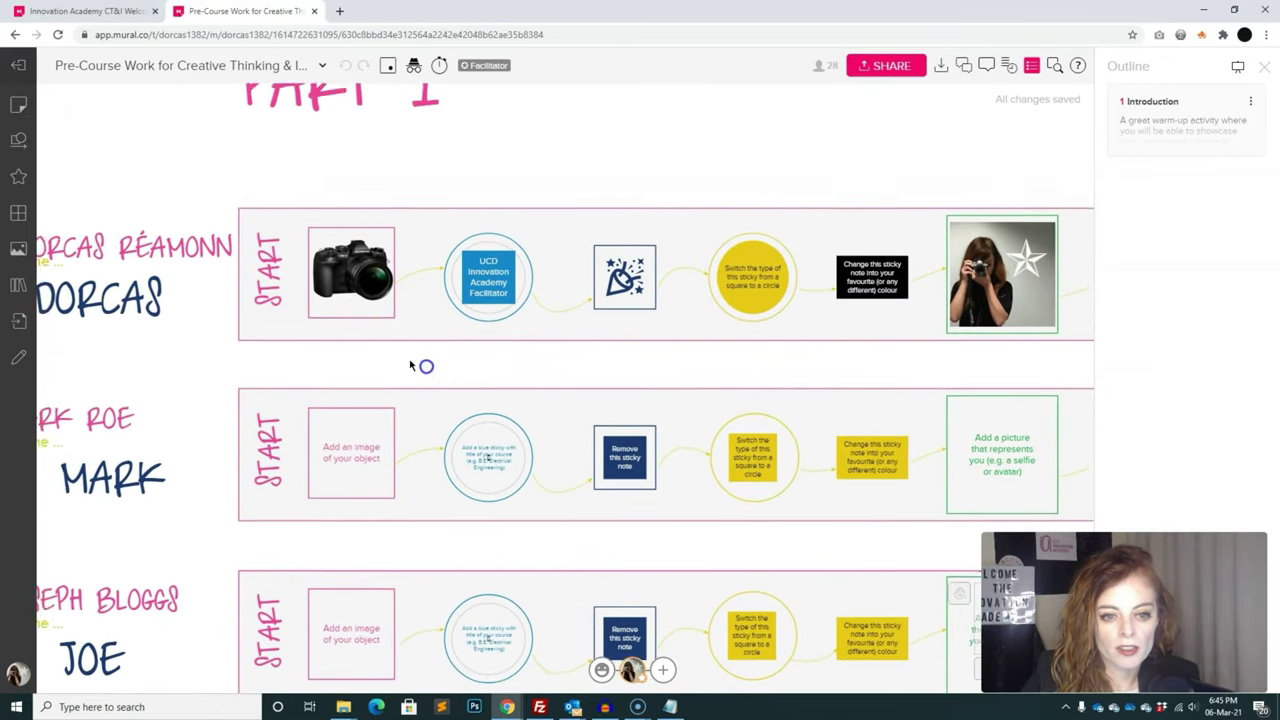
scroll(380, 343, "up", 3)
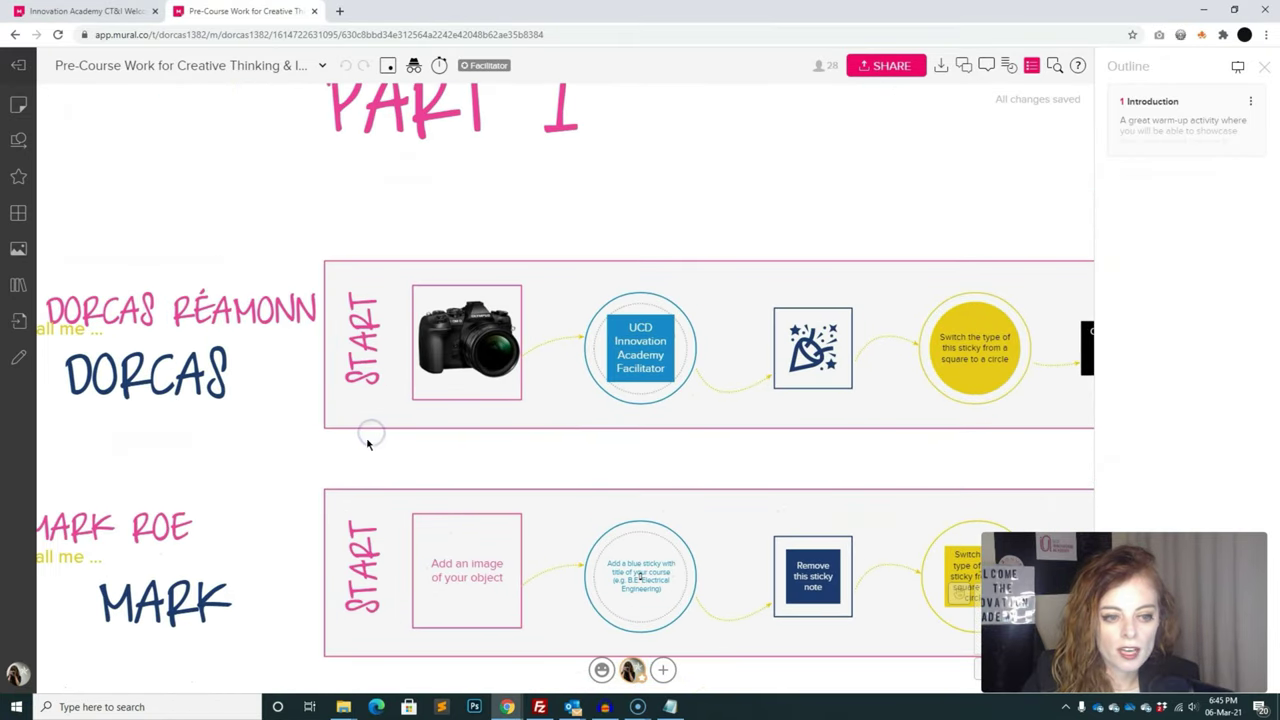
left_click_drag(133, 309, 125, 304)
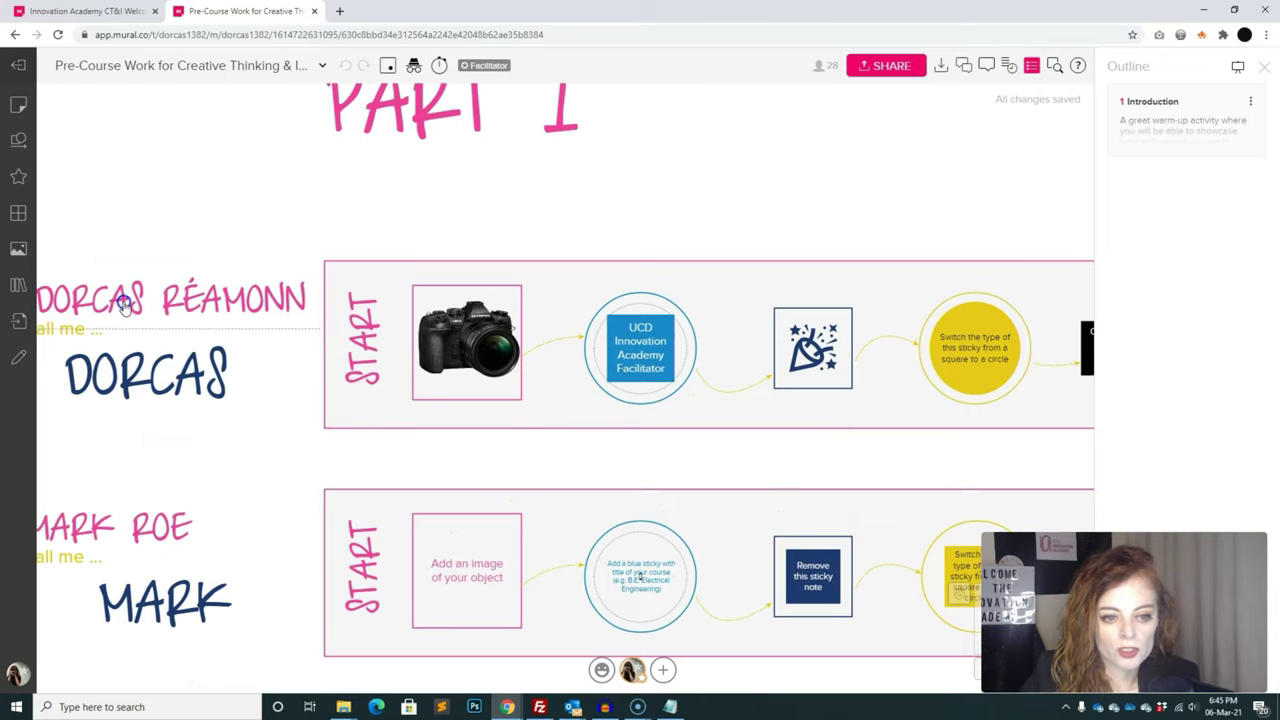
- Select the facilitator's call-me name and bring the start of both rows up close
left_click(163, 390)
left_click_drag(194, 466, 274, 463)
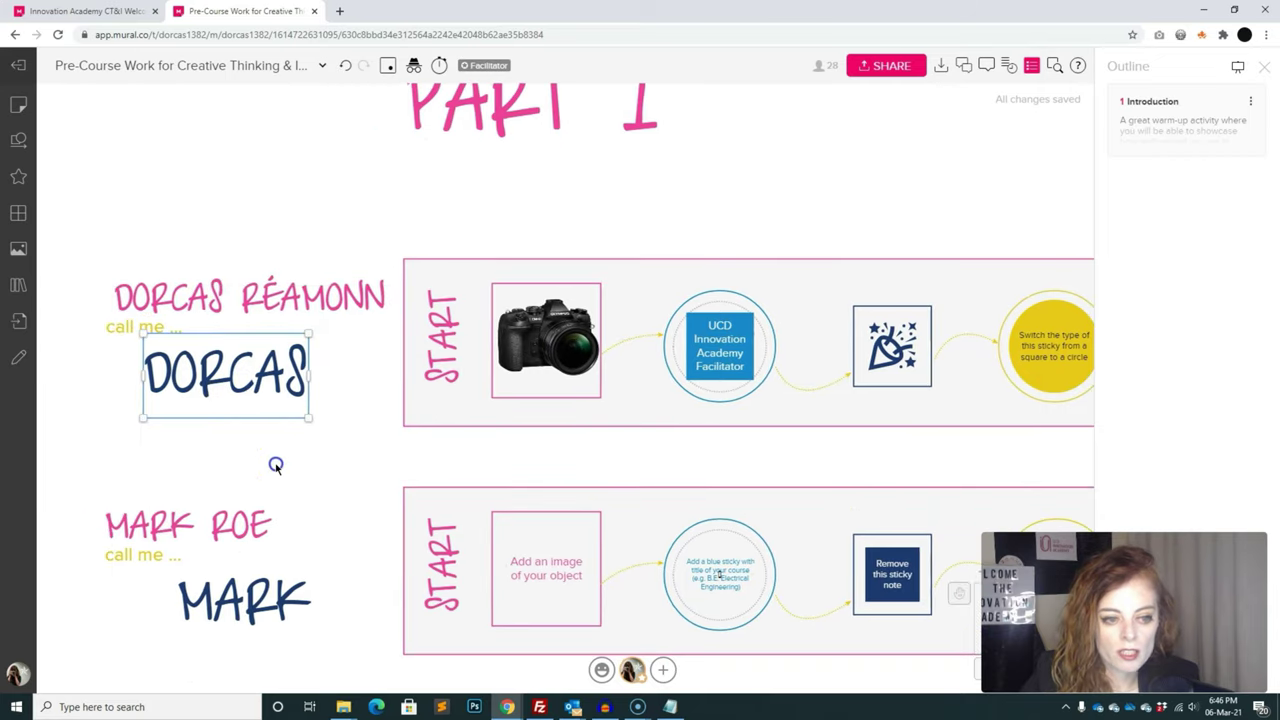
left_click_drag(468, 459, 331, 440)
scroll(397, 466, "up", 1)
left_click_drag(426, 446, 302, 397)
- Follow both Part 1 rows onward from START past the circle sticky
scroll(420, 400, "up", 1)
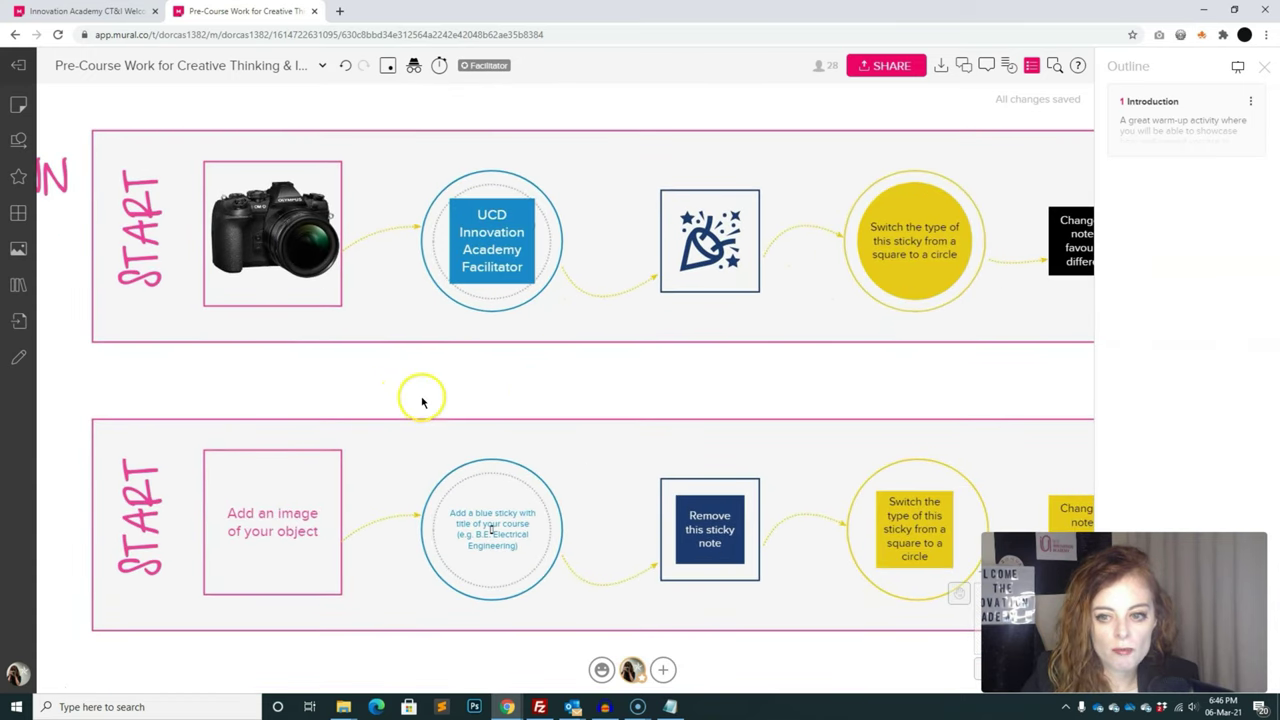
left_click_drag(517, 380, 481, 381)
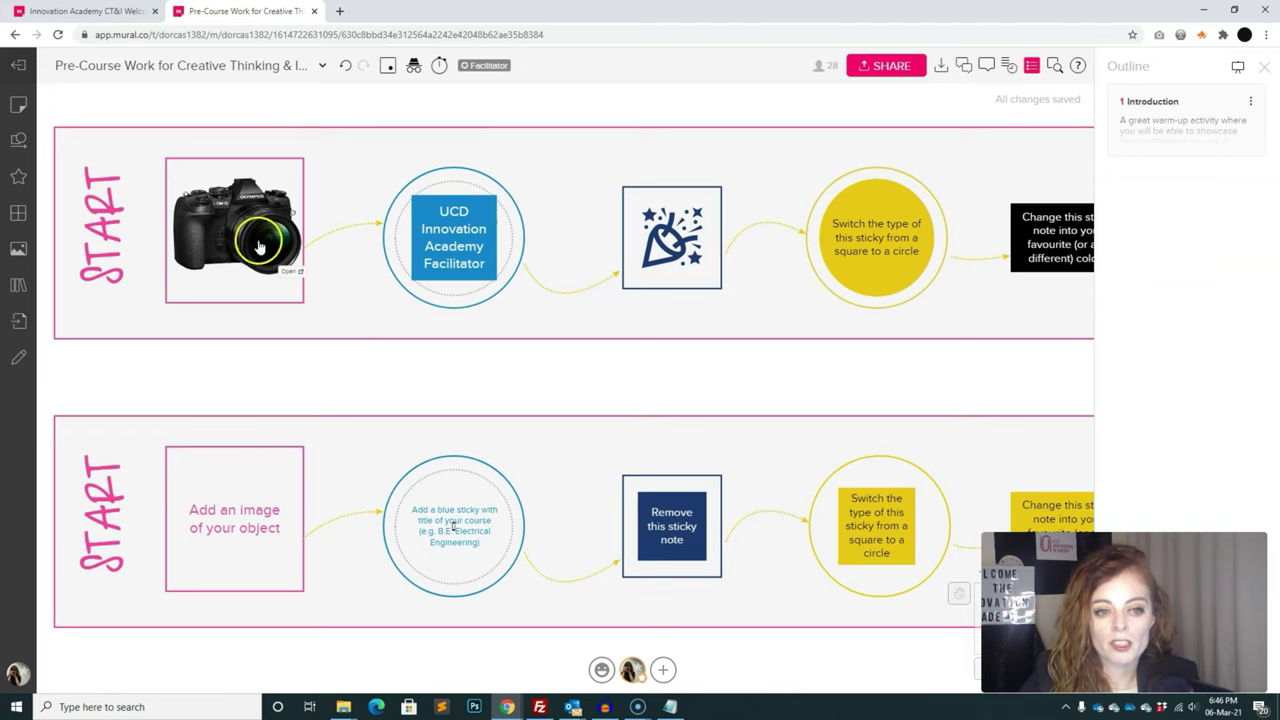
scroll(457, 388, "right", 2)
scroll(457, 388, "down", 1)
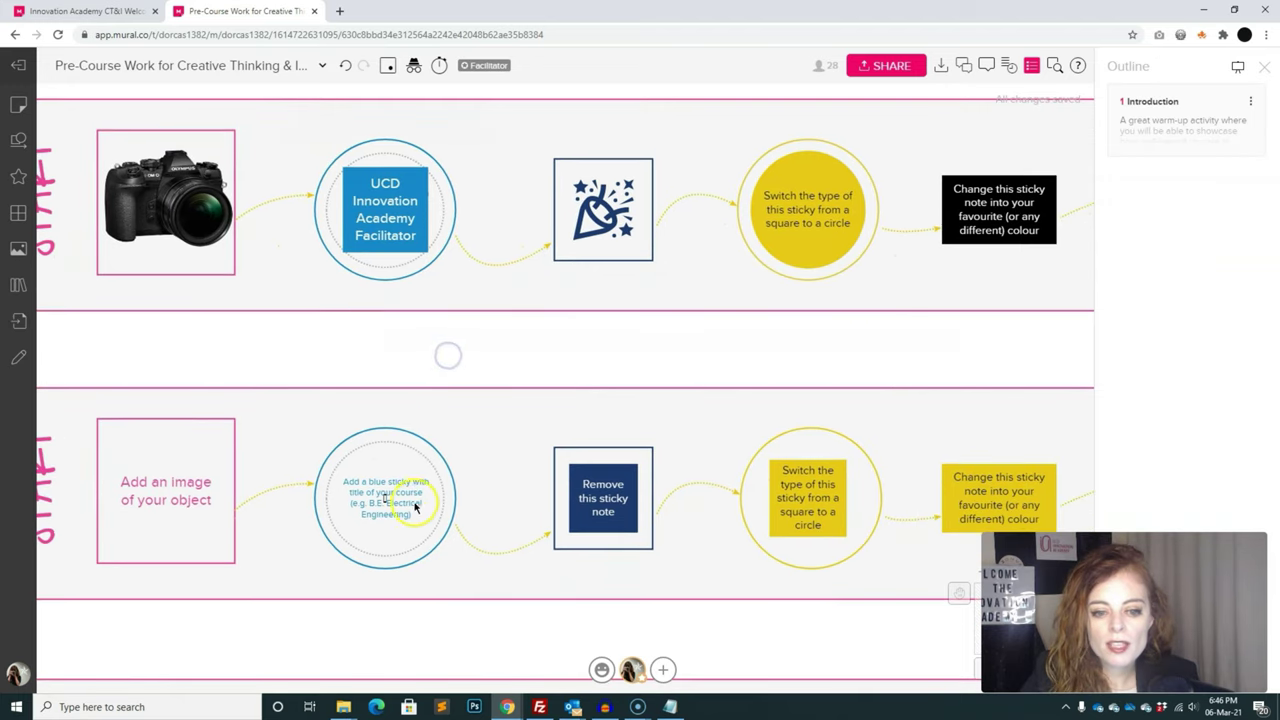
scroll(400, 500, "up", 5)
scroll(413, 510, "up", 1)
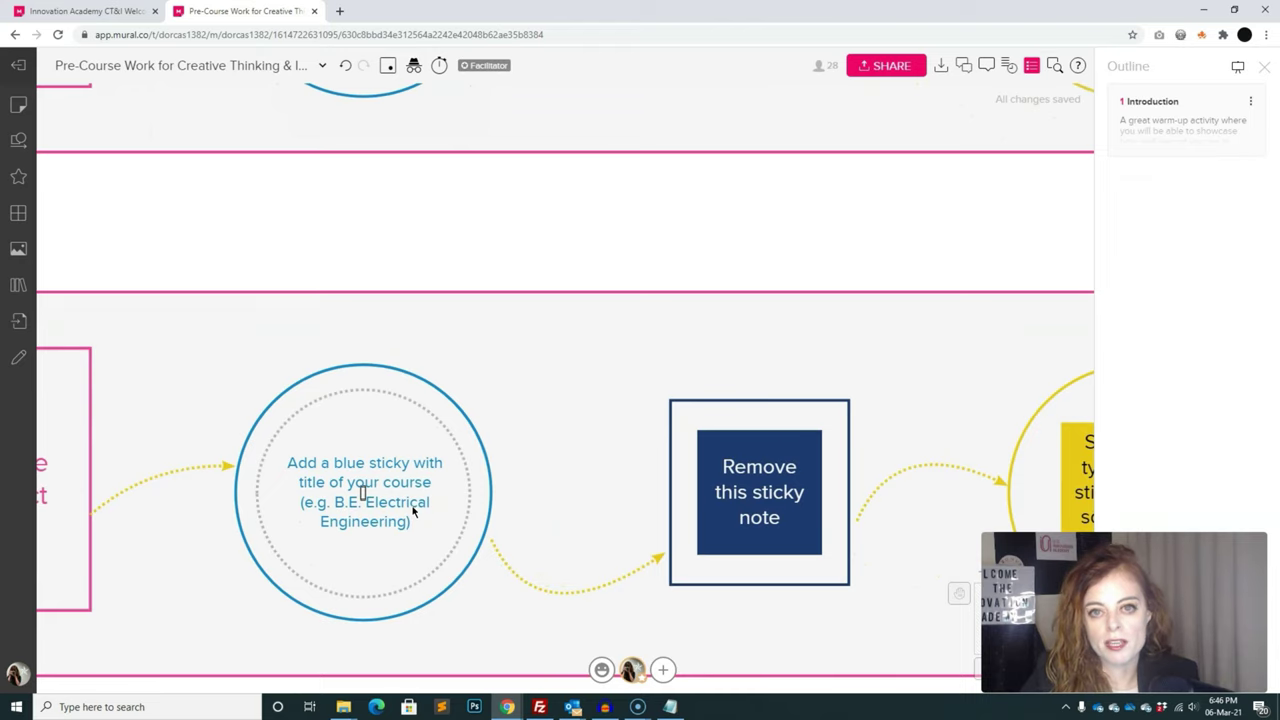
scroll(551, 383, "down", 3)
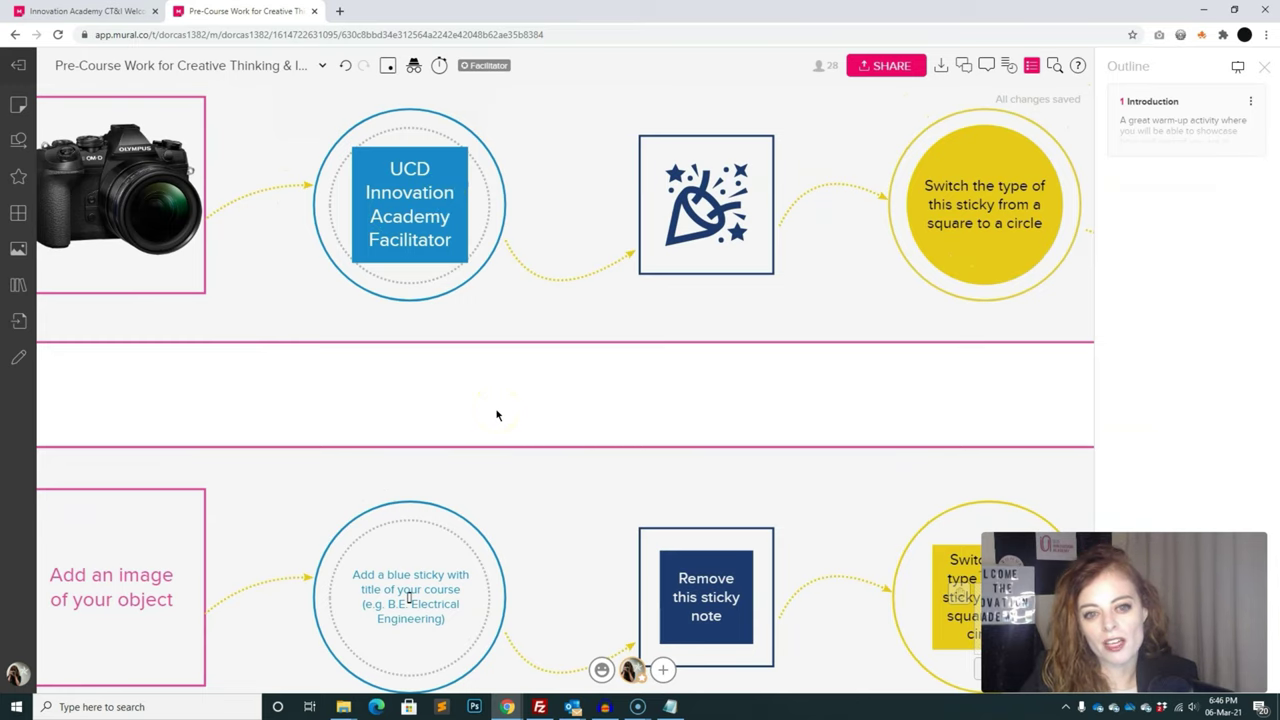
- Pan past the black colour-change sticky and selfie photo to the pink-line boxes
left_click_drag(713, 407, 486, 360)
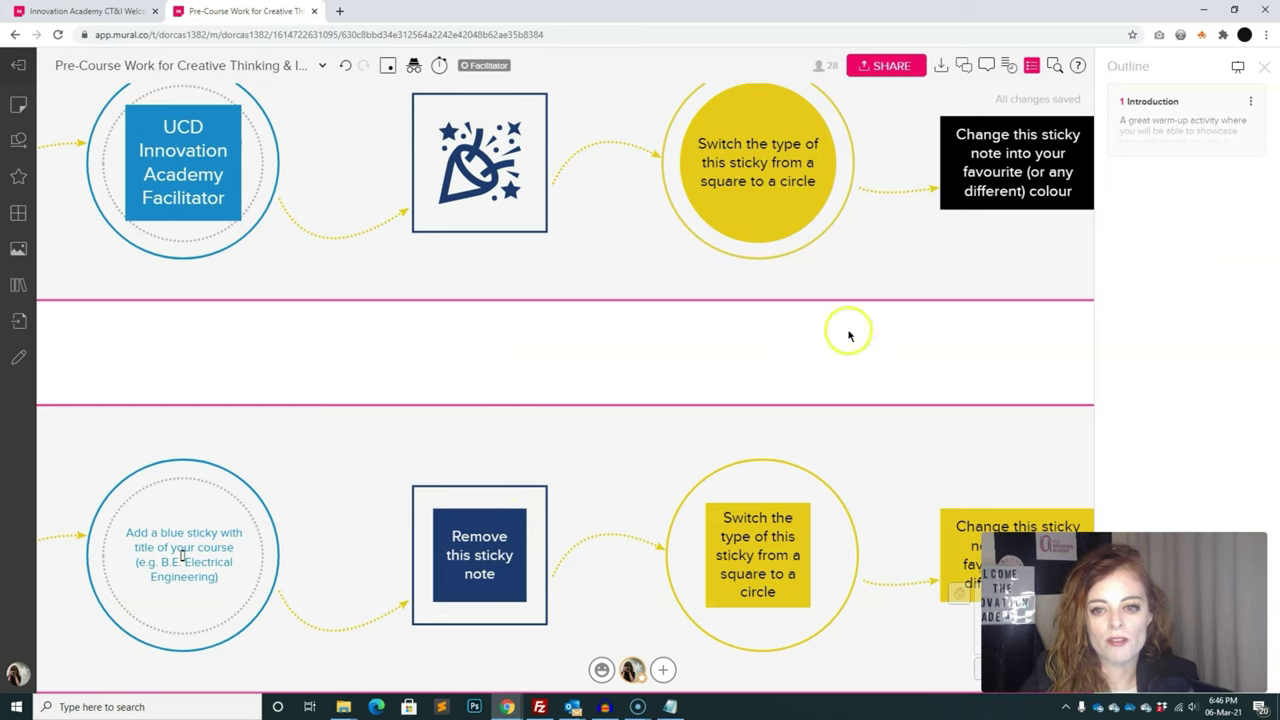
left_click_drag(849, 331, 620, 337)
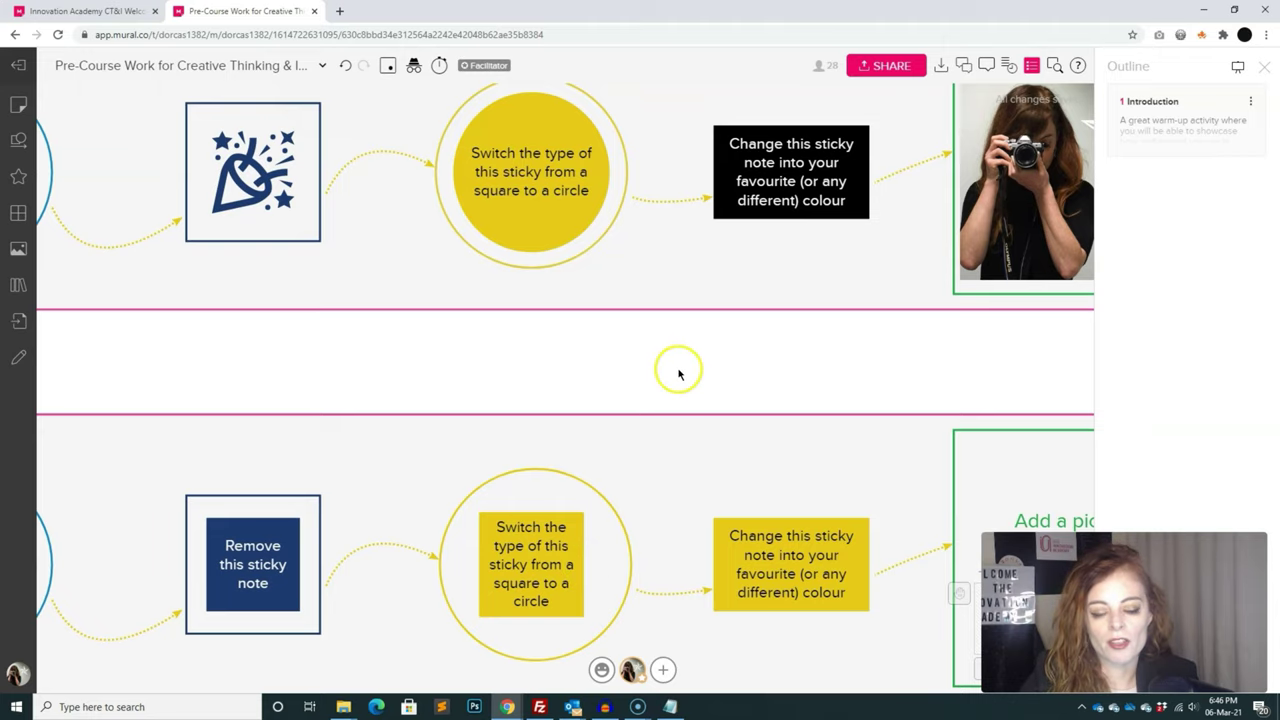
left_click_drag(464, 377, 640, 357)
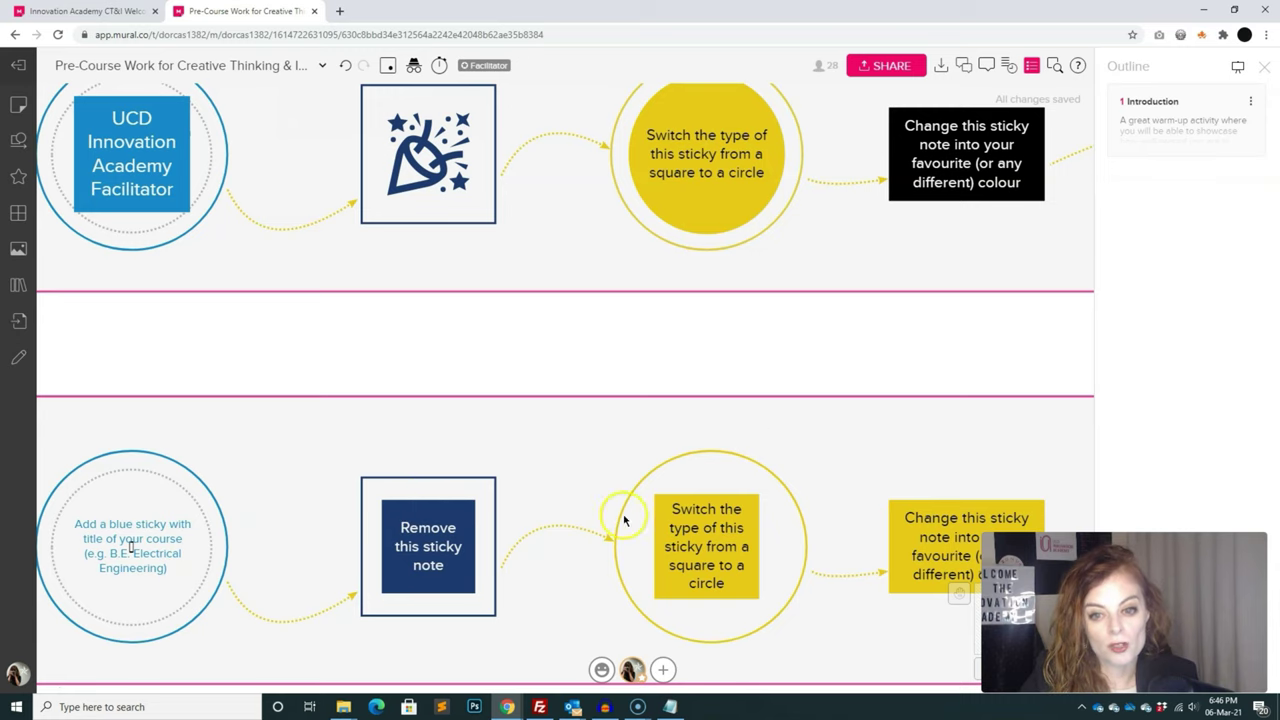
left_click_drag(769, 323, 474, 294)
left_click_drag(709, 296, 560, 337)
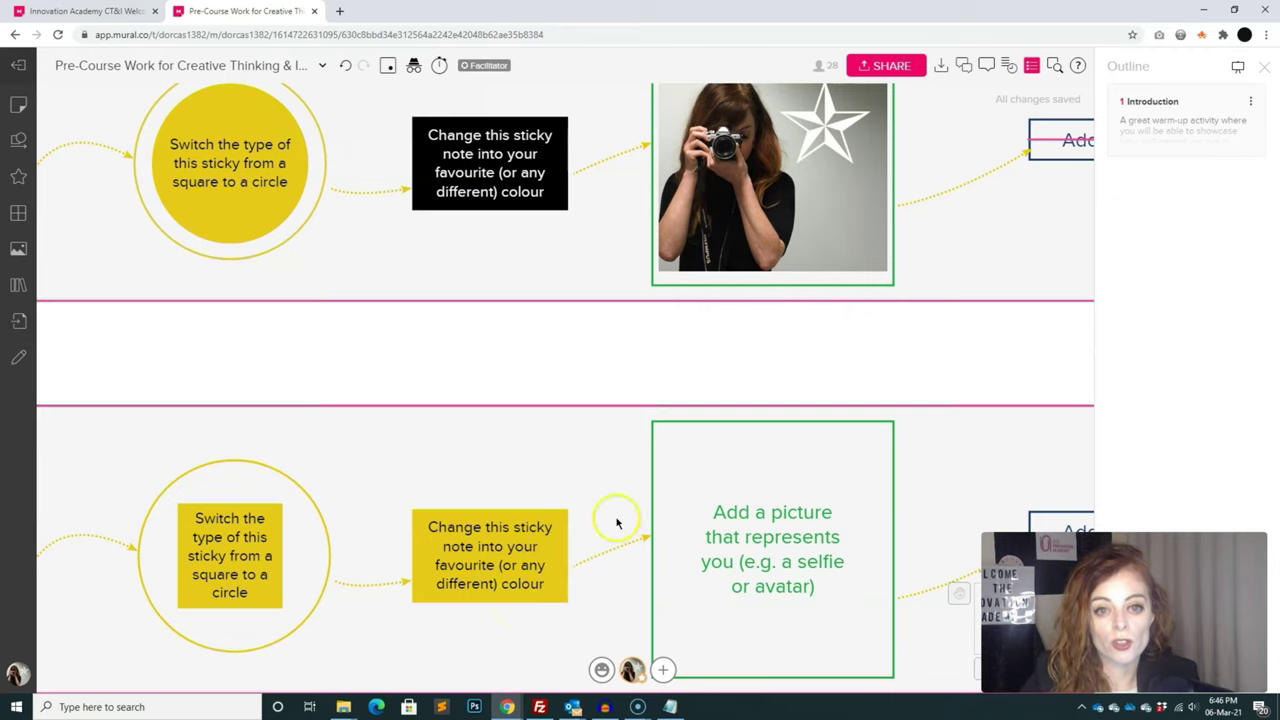
left_click_drag(780, 380, 664, 399)
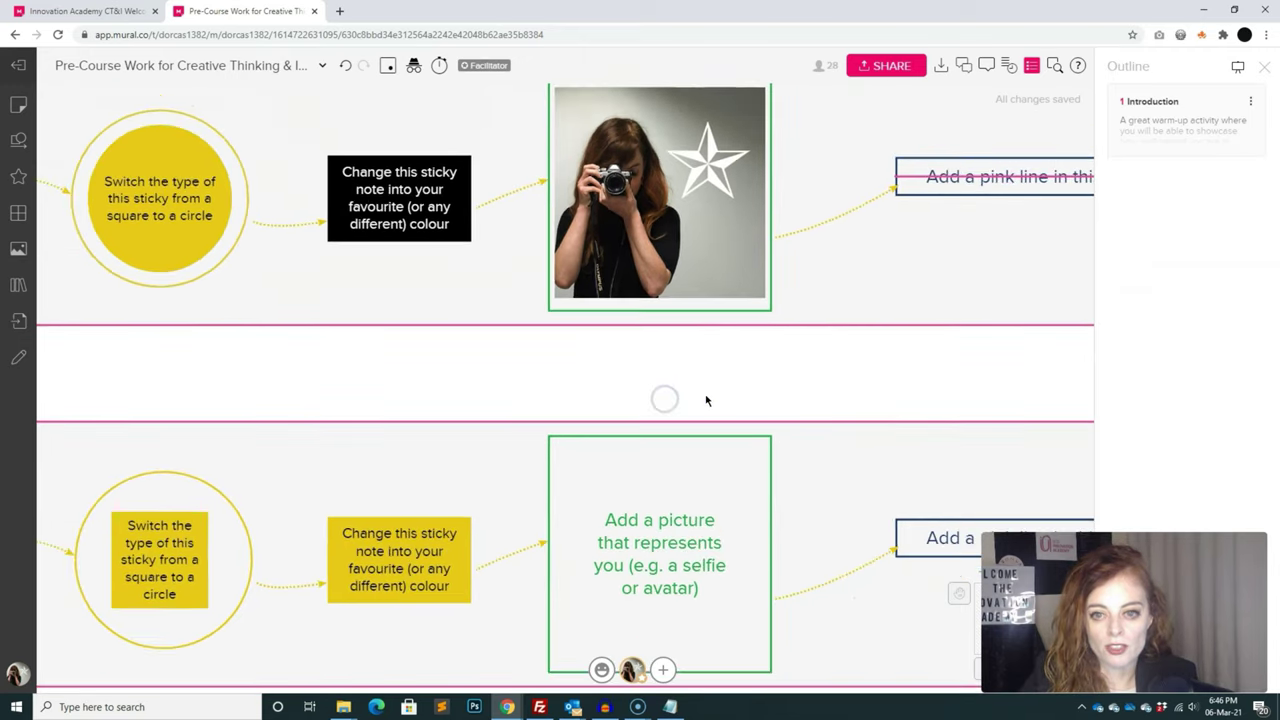
scroll(737, 398, "right", 2)
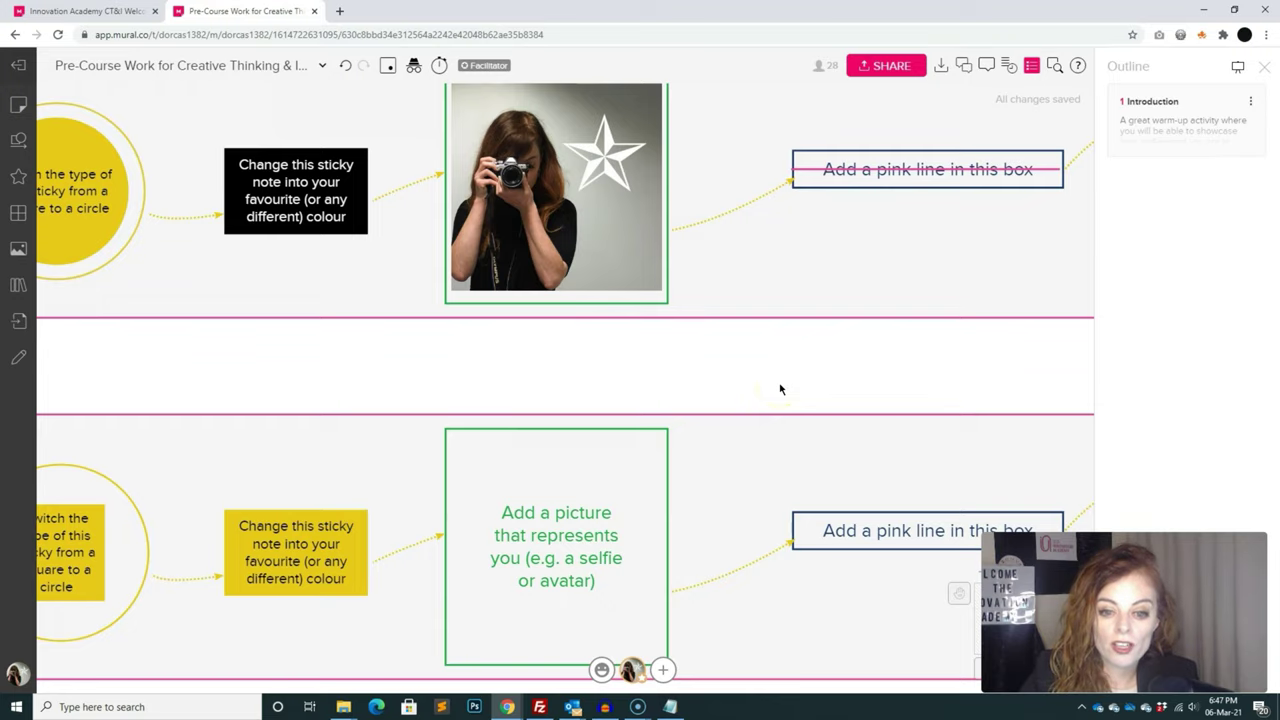
- Pan to the light-bulb connect-the-dots drawings and zoom in on the student's dotted bulb
mouse_move(779, 383)
left_mouse_down()
mouse_move(671, 386)
mouse_move(694, 383)
left_mouse_up()
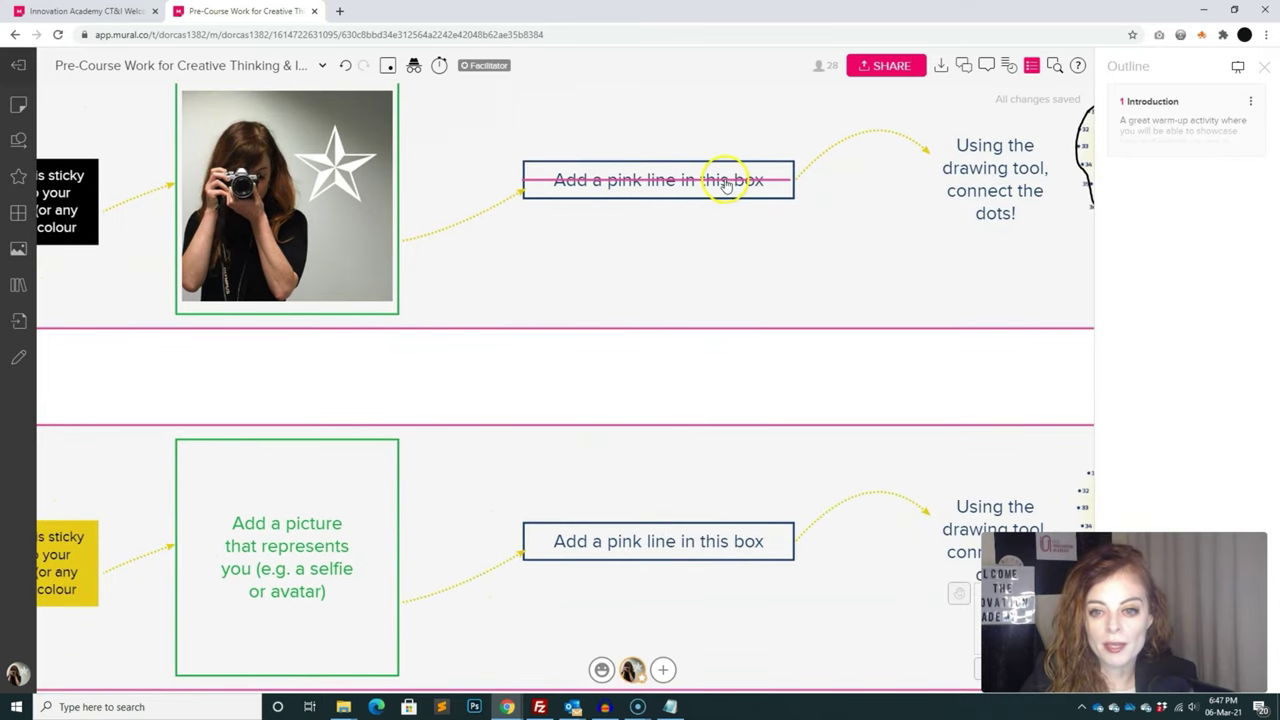
left_click_drag(880, 357, 640, 403)
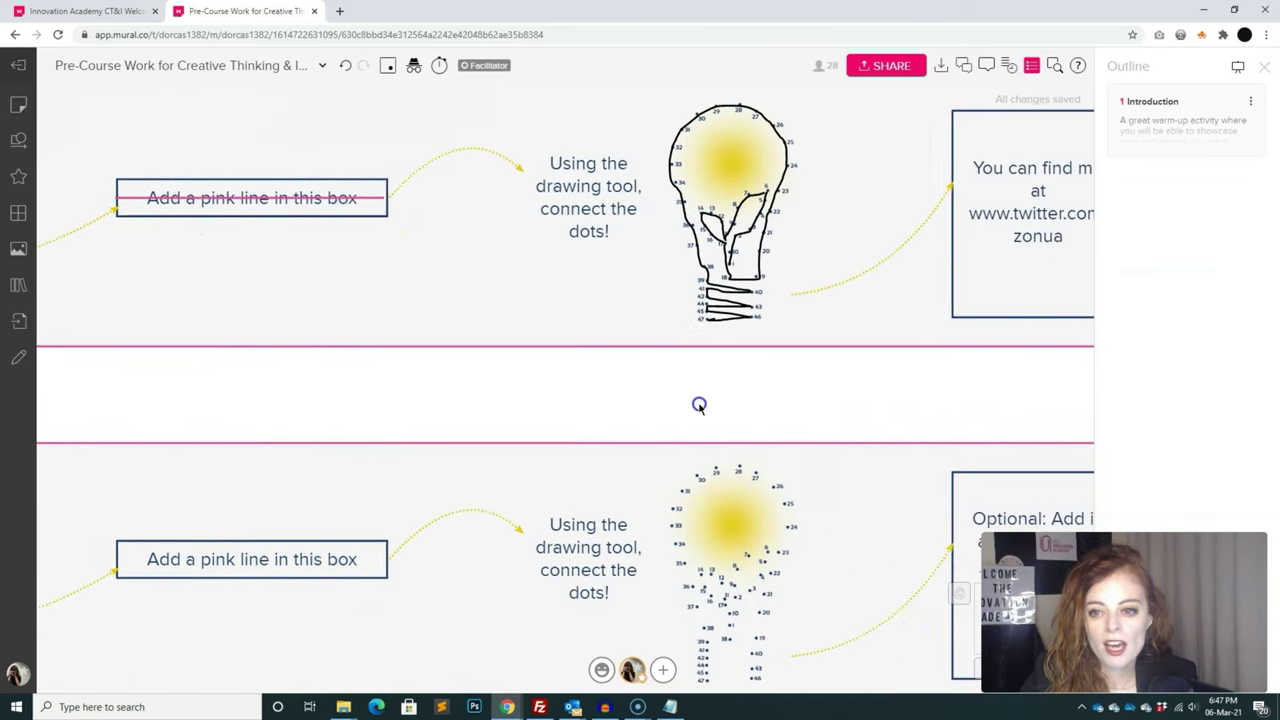
left_click_drag(823, 417, 760, 397)
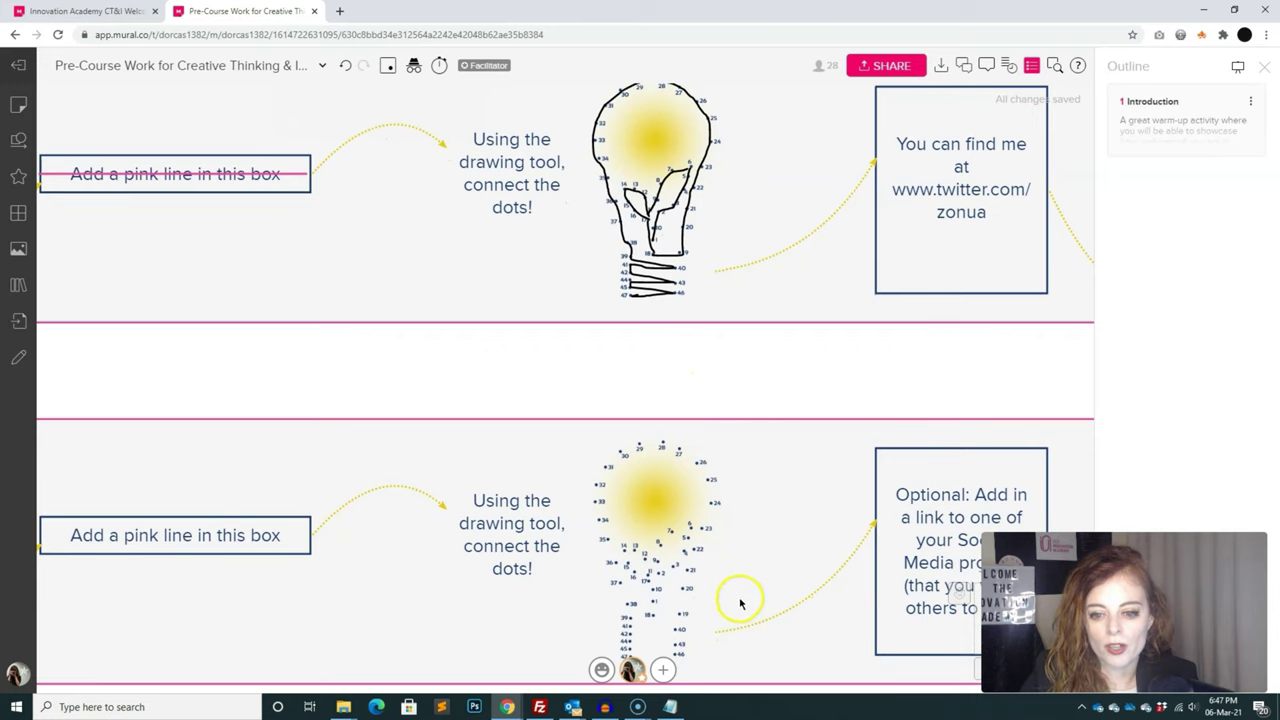
scroll(737, 600, "up", 2)
scroll(740, 603, "up", 1)
left_click_drag(733, 545, 741, 488)
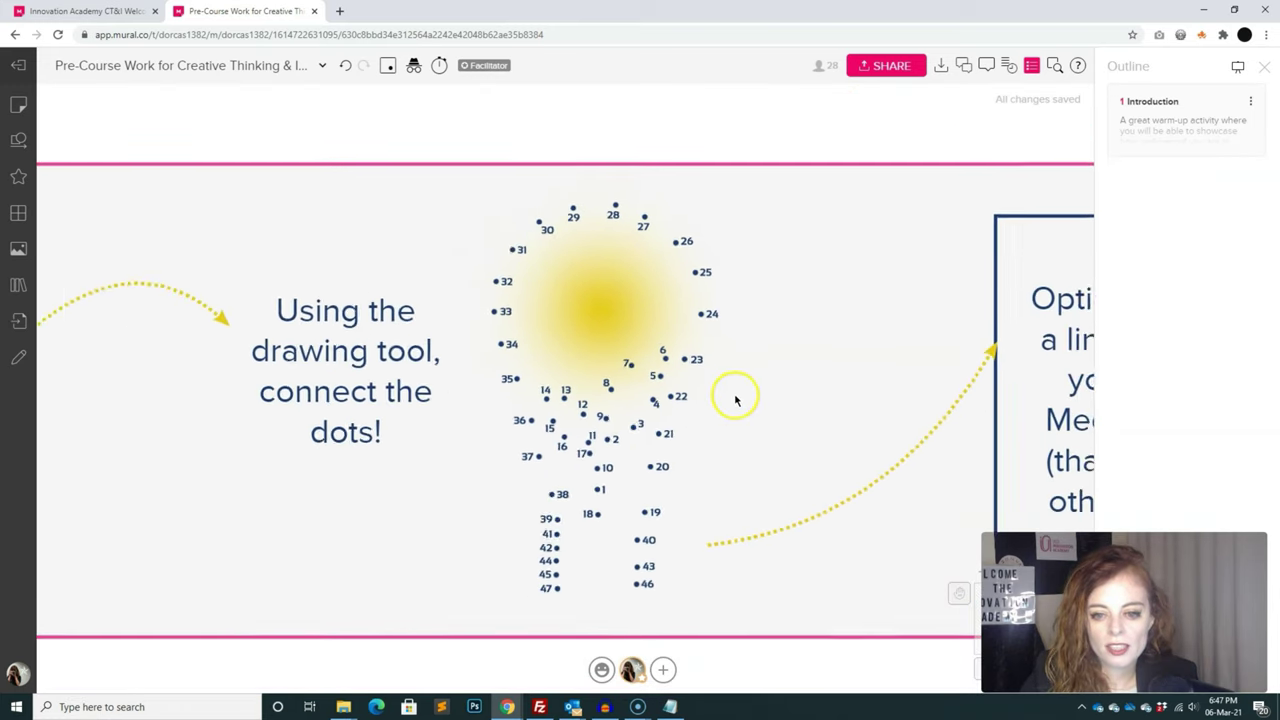
scroll(740, 397, "down", 1)
- On the completed facilitator bulb, draw the line from dot 3 toward dots 10 and 1
left_click_drag(711, 157, 717, 380)
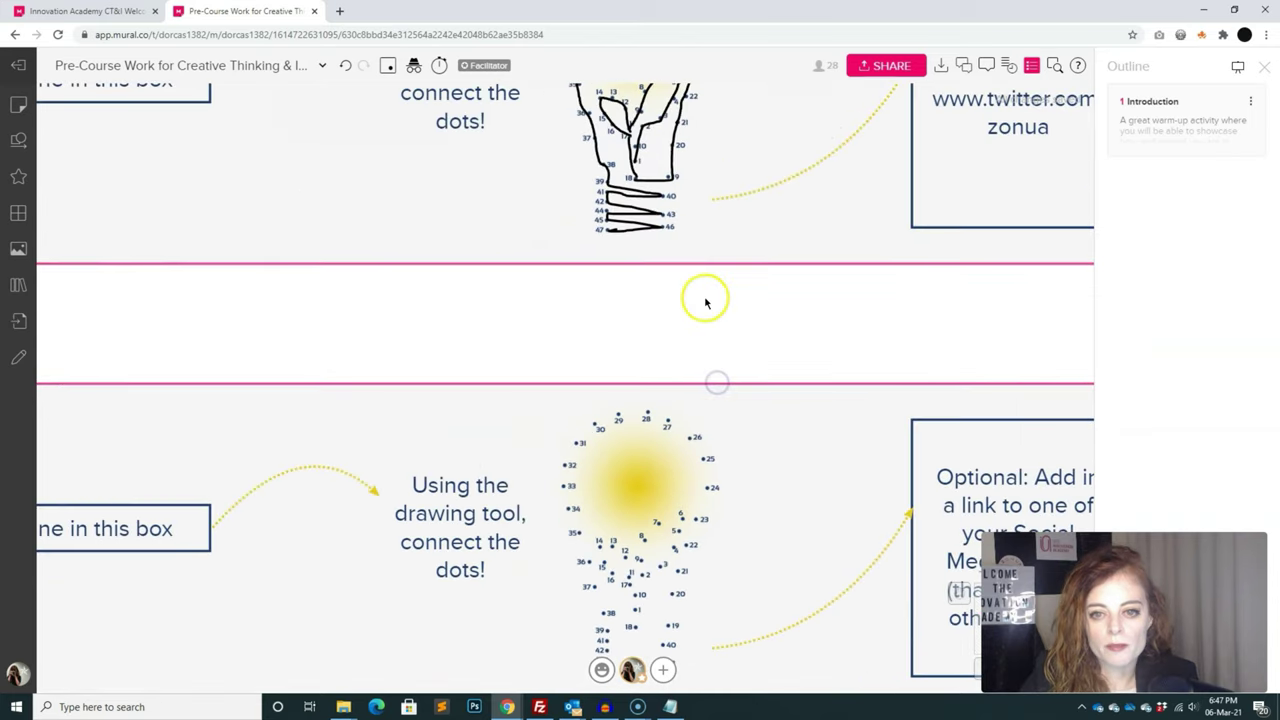
left_click_drag(705, 302, 709, 447)
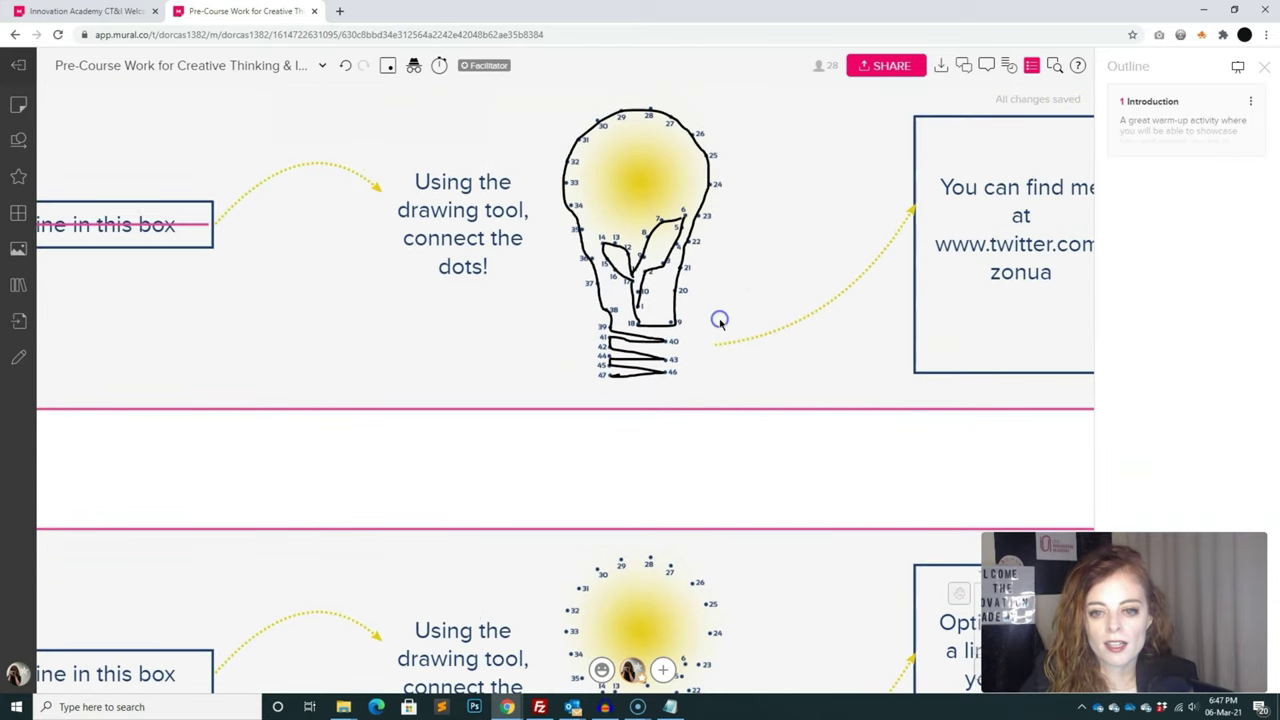
scroll(700, 494, "up", 1)
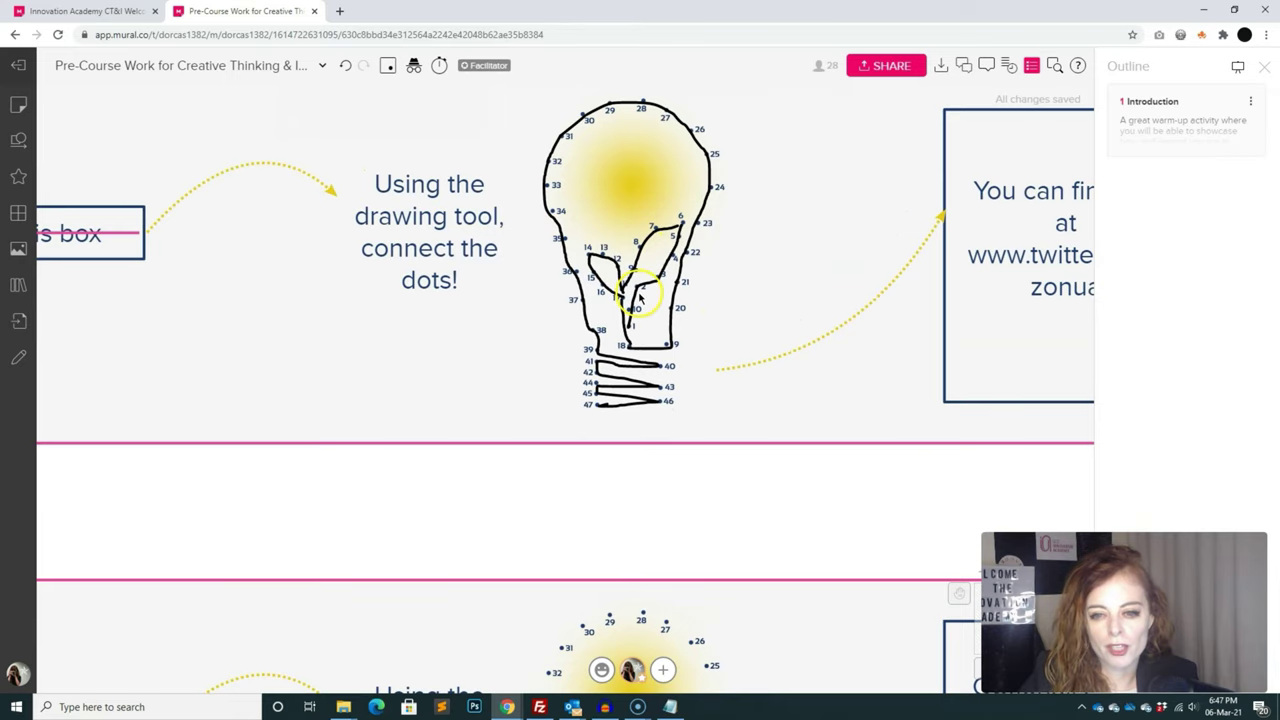
scroll(640, 290, "up", 1)
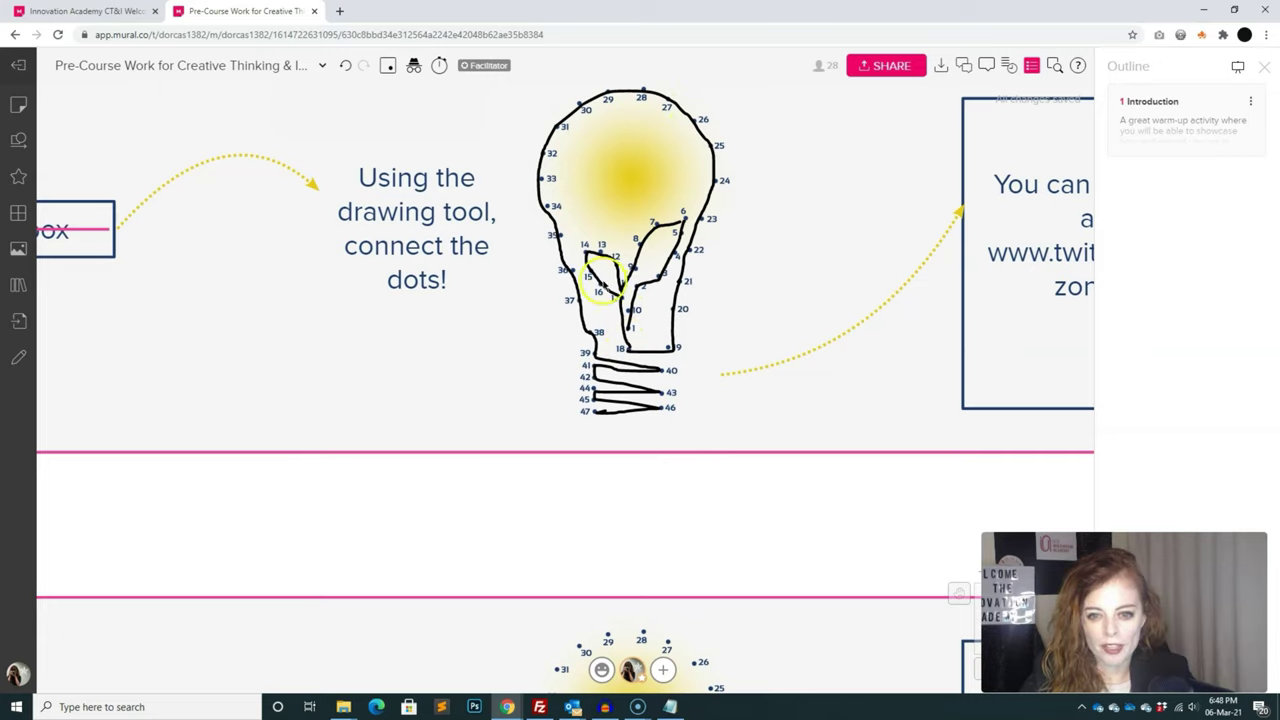
mouse_move(660, 265)
left_mouse_down()
mouse_move(634, 292)
mouse_move(628, 328)
left_mouse_up()
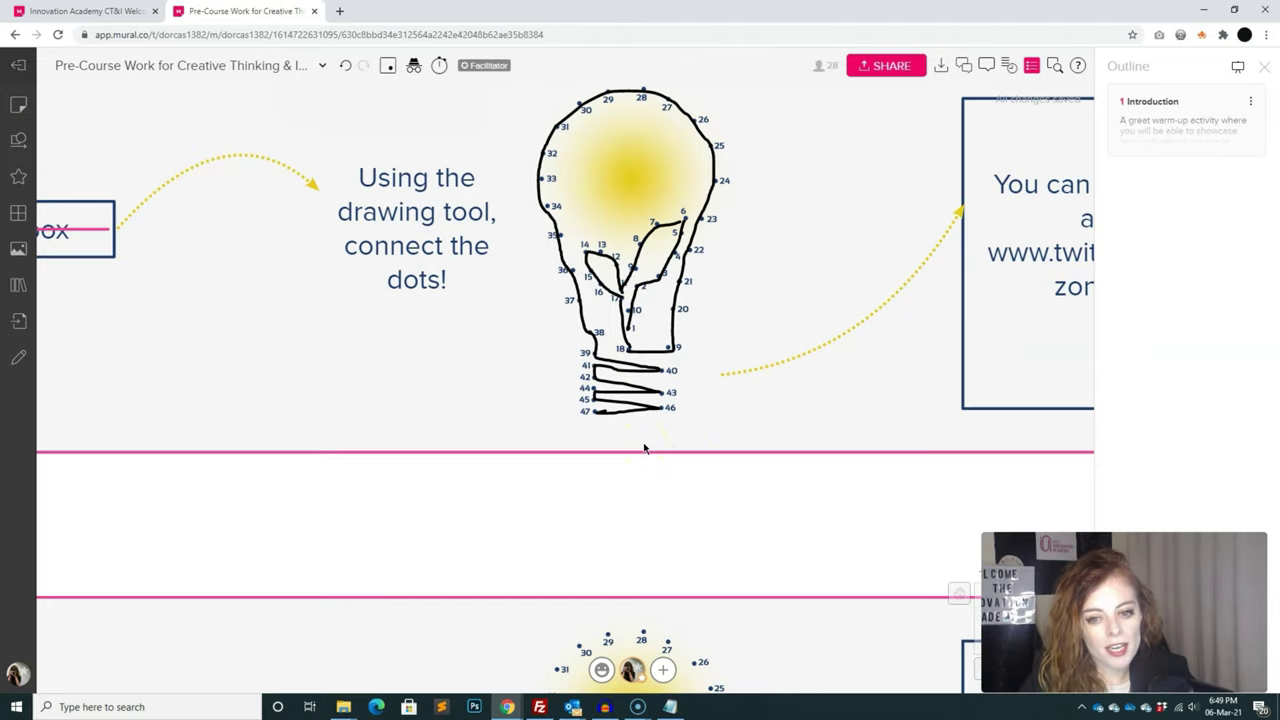
- Zoom out and pan to the pink rectangle and 'Unlock the pink rectangle' steps
scroll(677, 494, "right", 5)
scroll(646, 451, "down", 1)
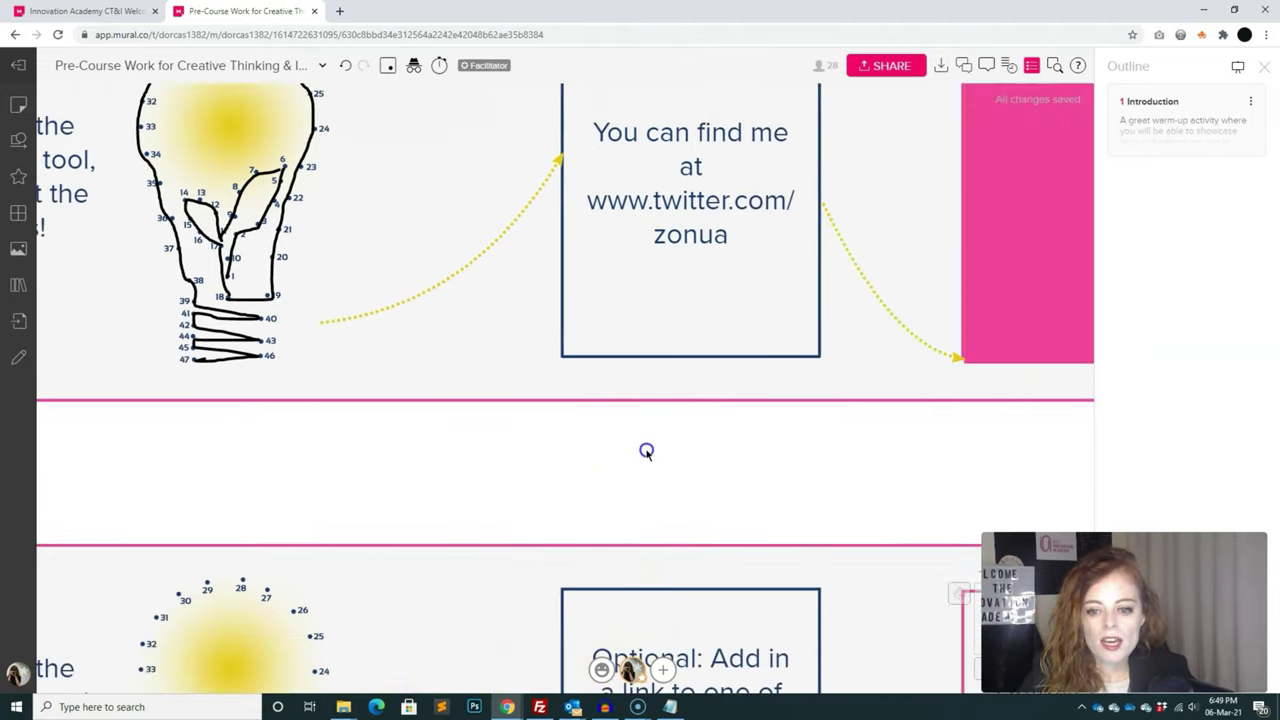
scroll(646, 451, "down", 2)
scroll(651, 431, "right", 2)
scroll(651, 431, "down", 1)
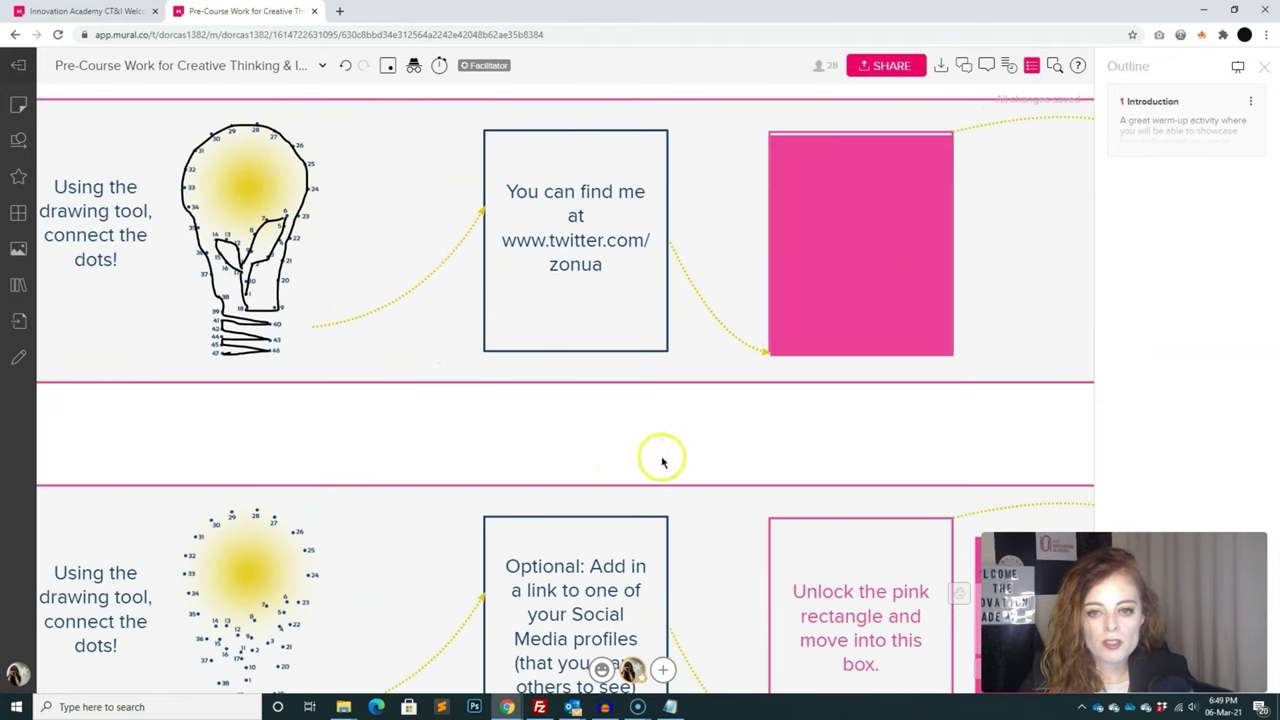
left_click_drag(661, 458, 636, 410)
scroll(657, 432, "down", 1)
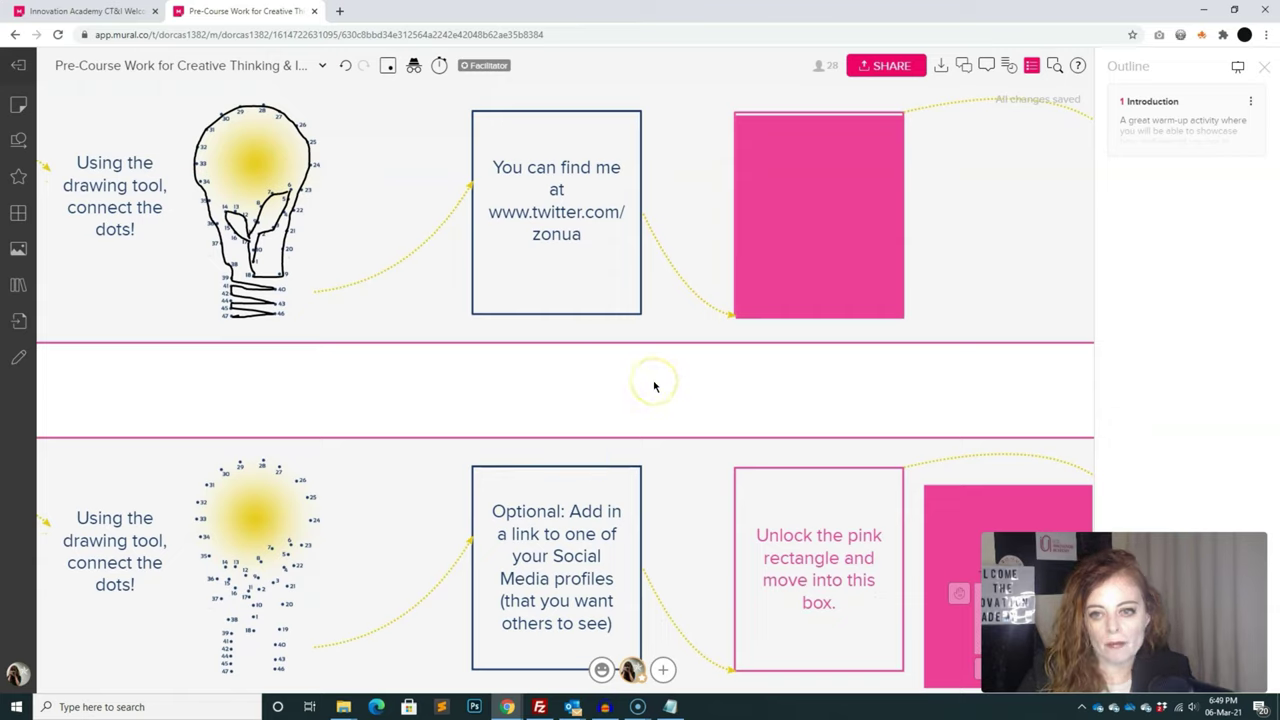
- Move on to the green boards with the star, emoji and brain icons
left_click_drag(797, 397, 611, 351)
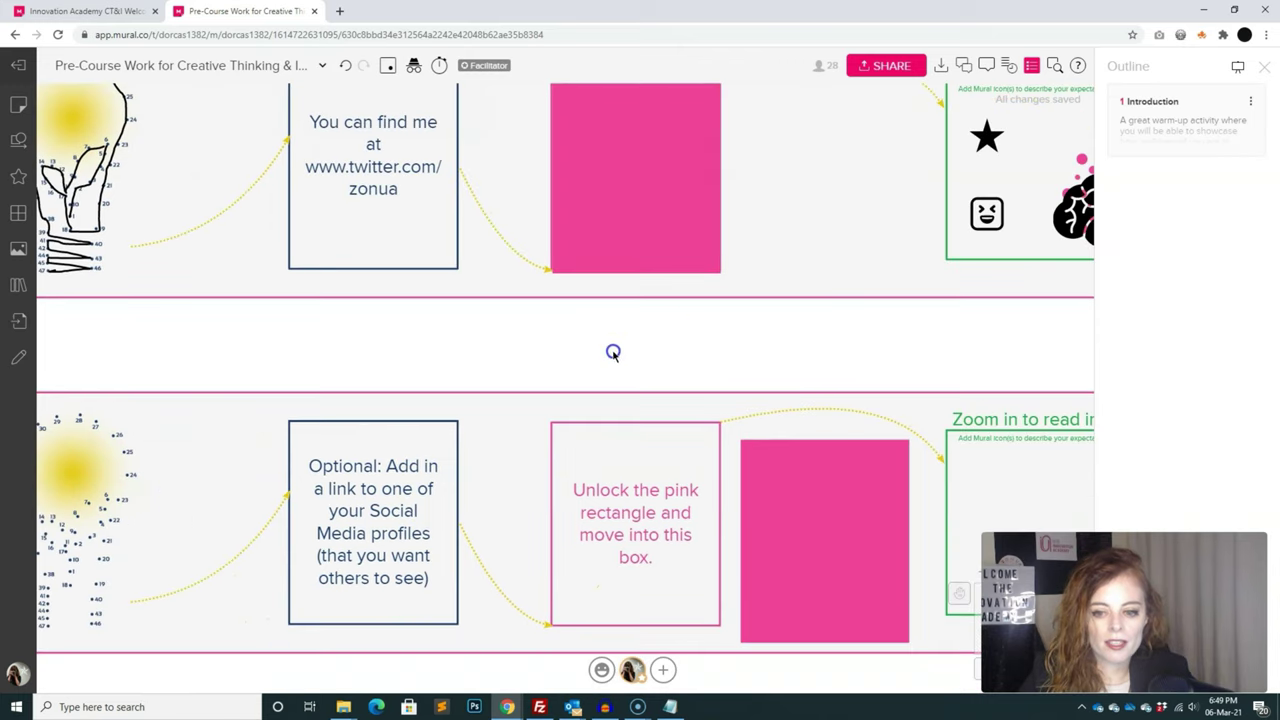
left_click_drag(686, 316, 575, 306)
scroll(600, 310, "up", 1)
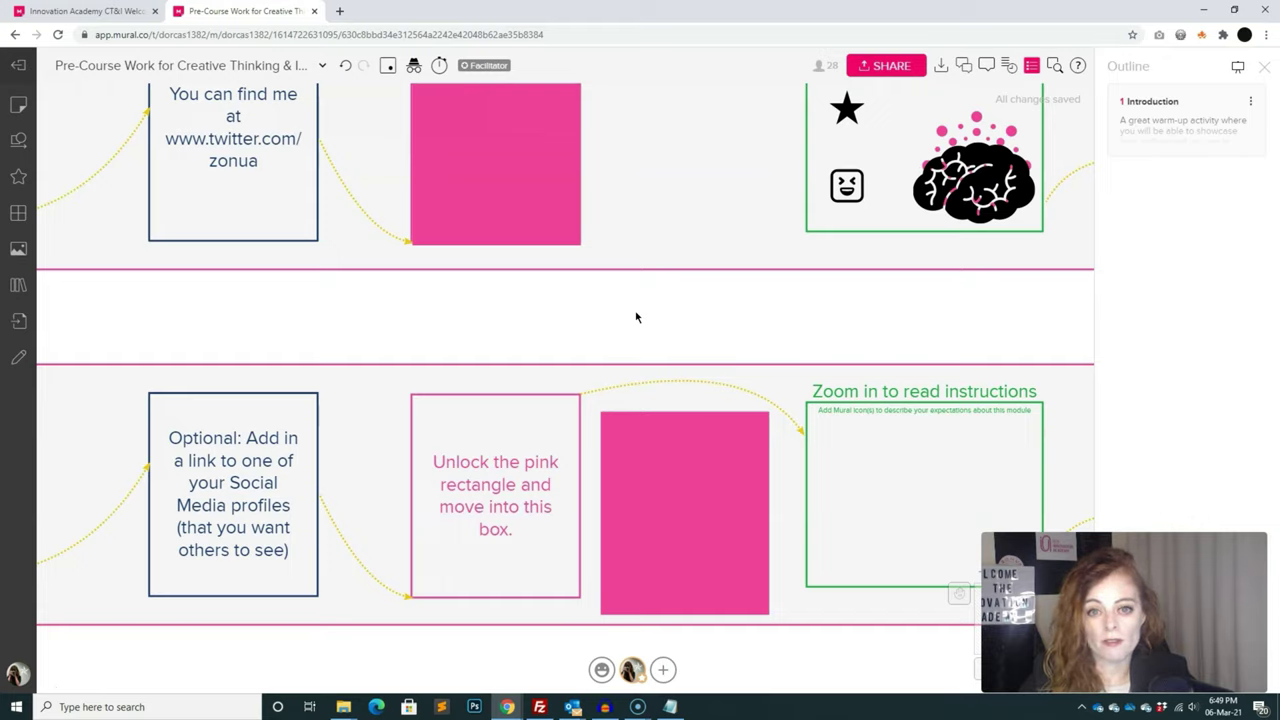
left_click(682, 320)
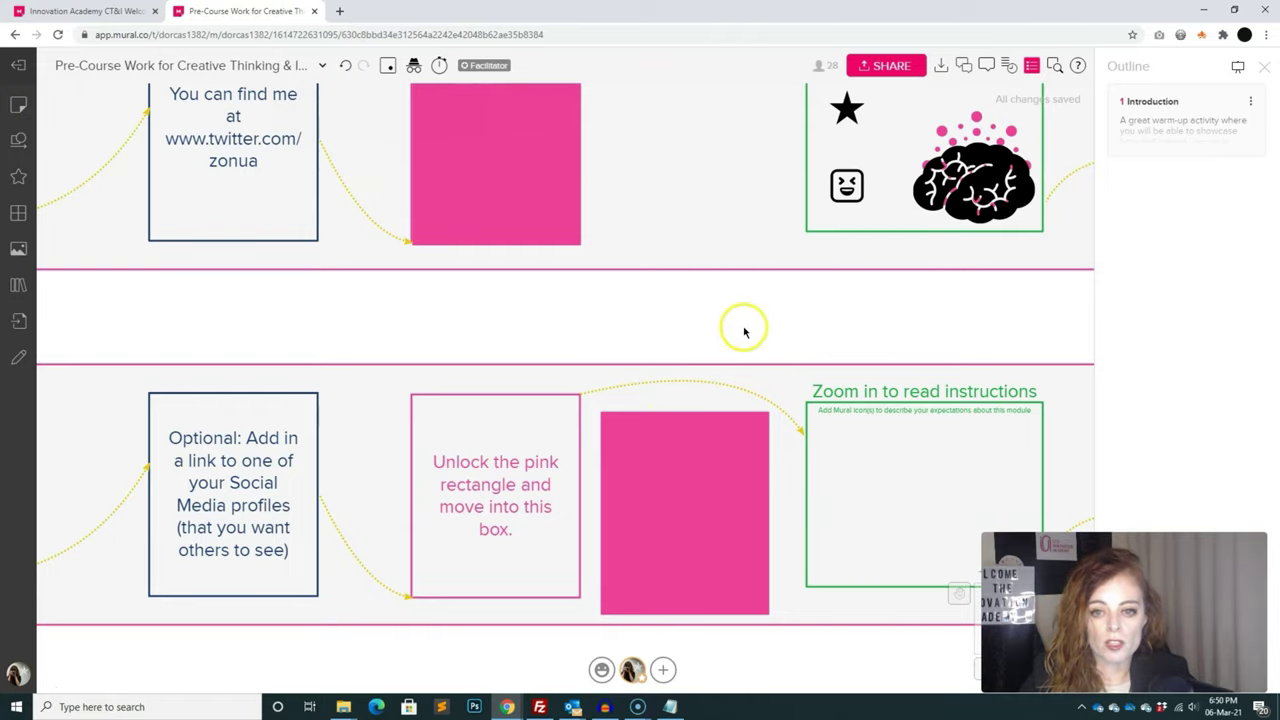
scroll(692, 382, "up", 1)
left_click(565, 267)
left_click_drag(908, 377, 757, 394)
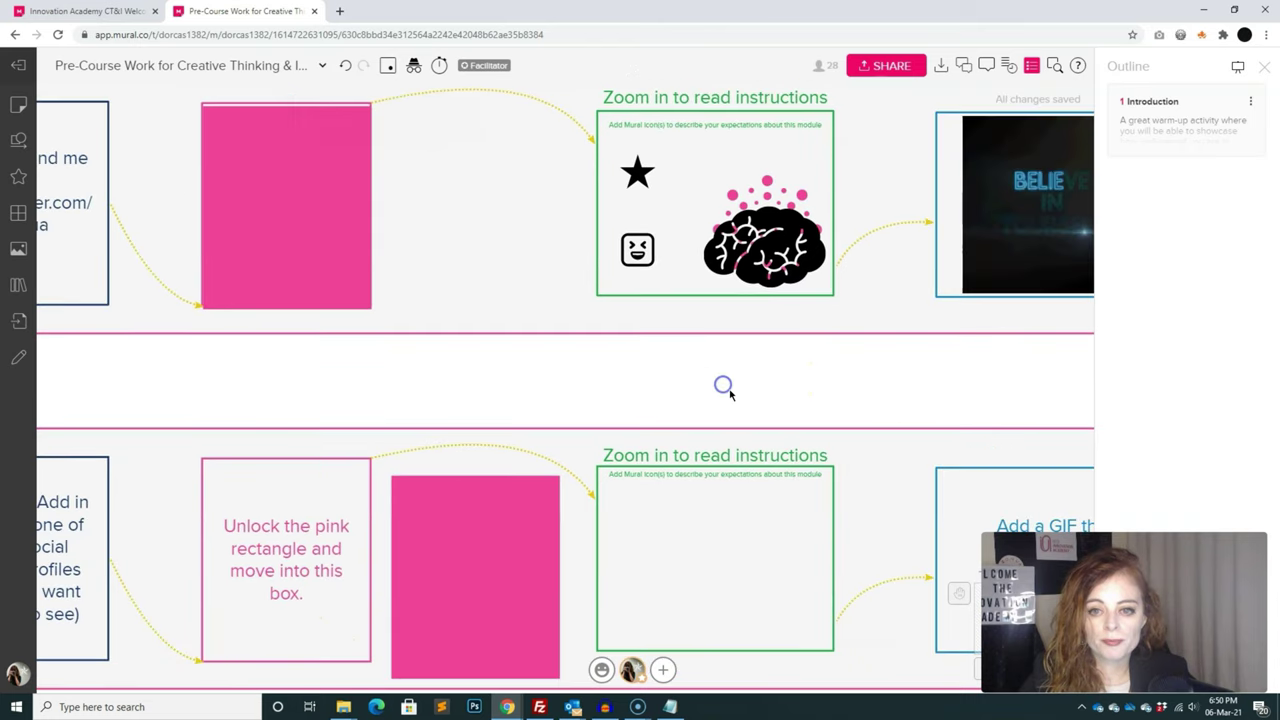
left_click(576, 384)
scroll(600, 390, "right", 3)
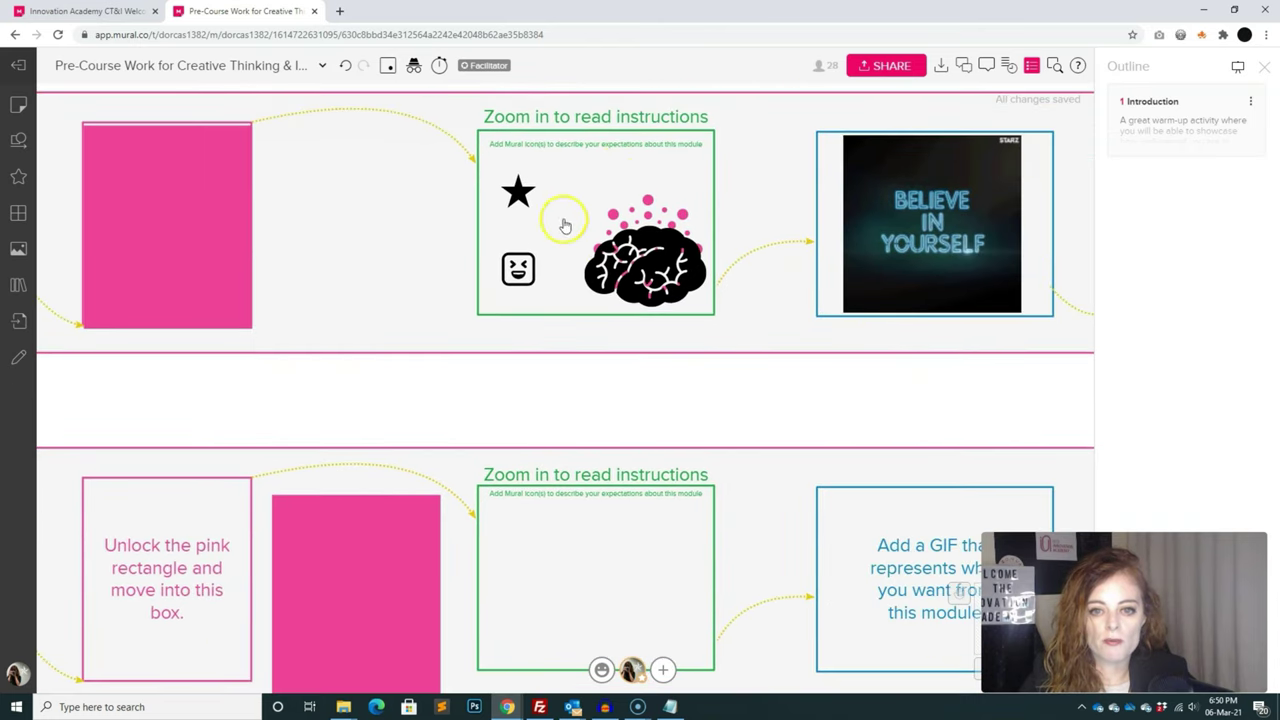
scroll(436, 373, "left", 10)
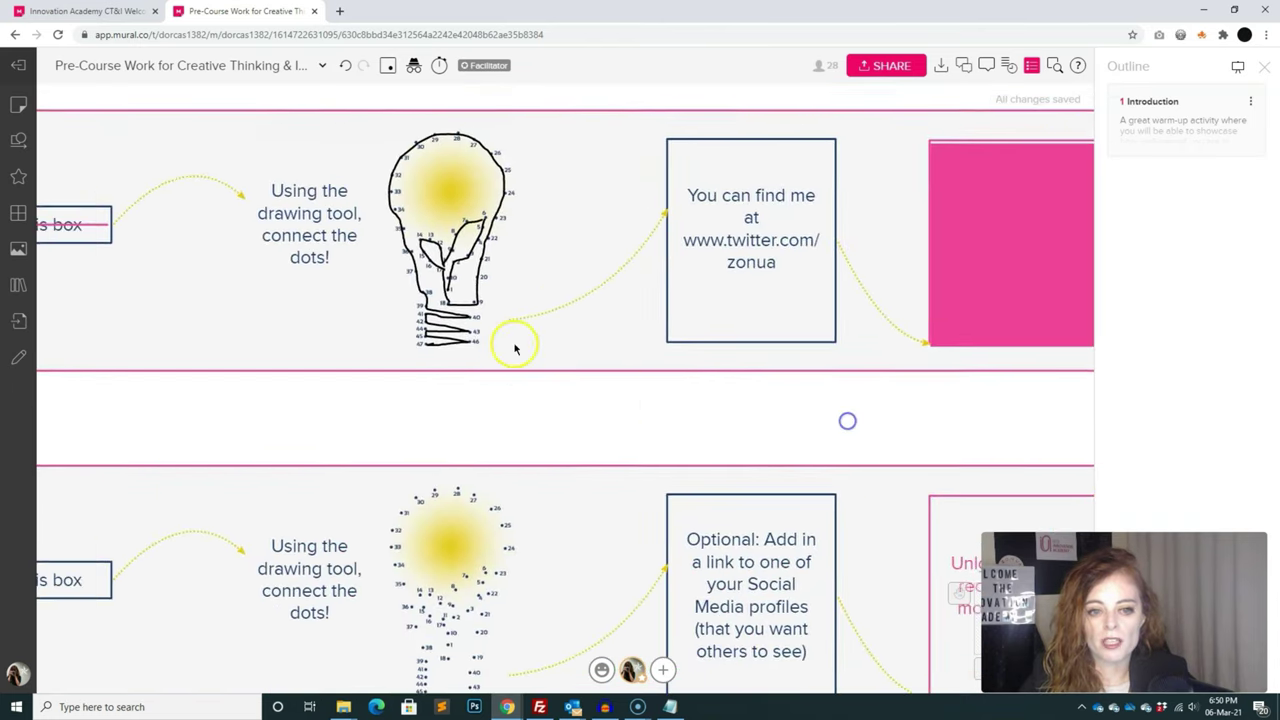
scroll(514, 343, "up", 2)
scroll(968, 463, "right", 5)
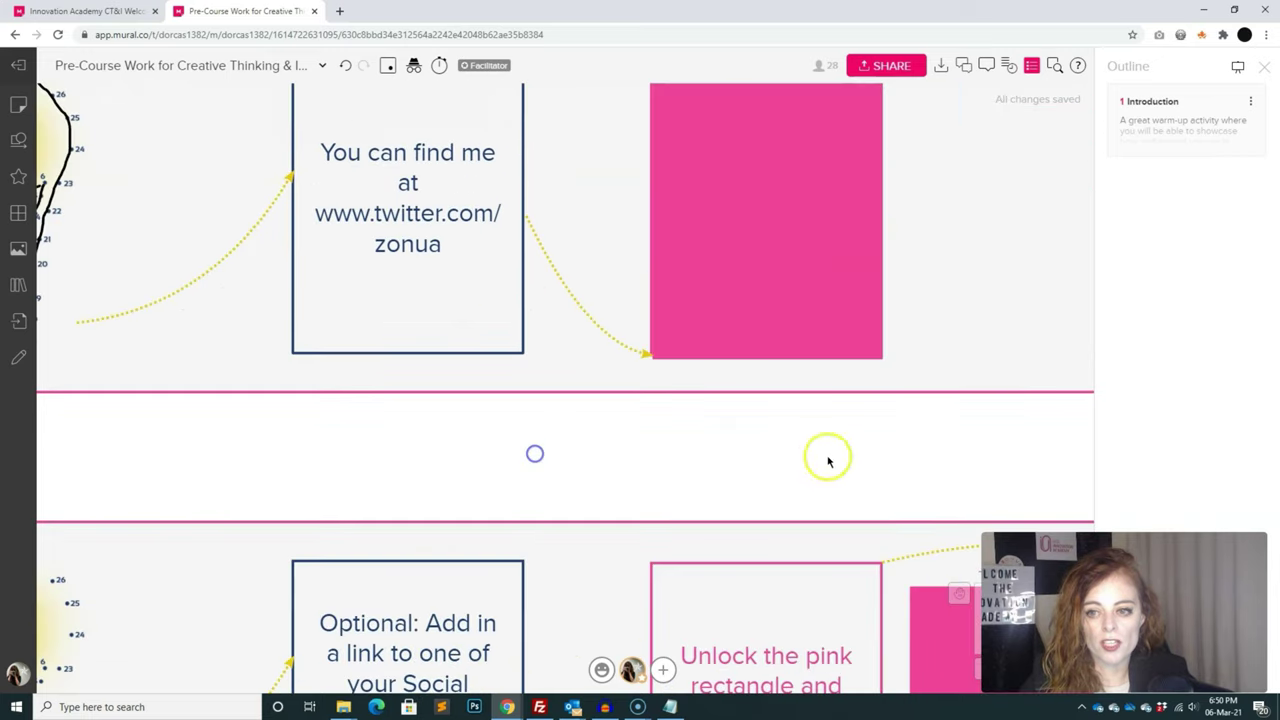
scroll(987, 455, "right", 5)
scroll(888, 443, "right", 3)
scroll(646, 200, "up", 2)
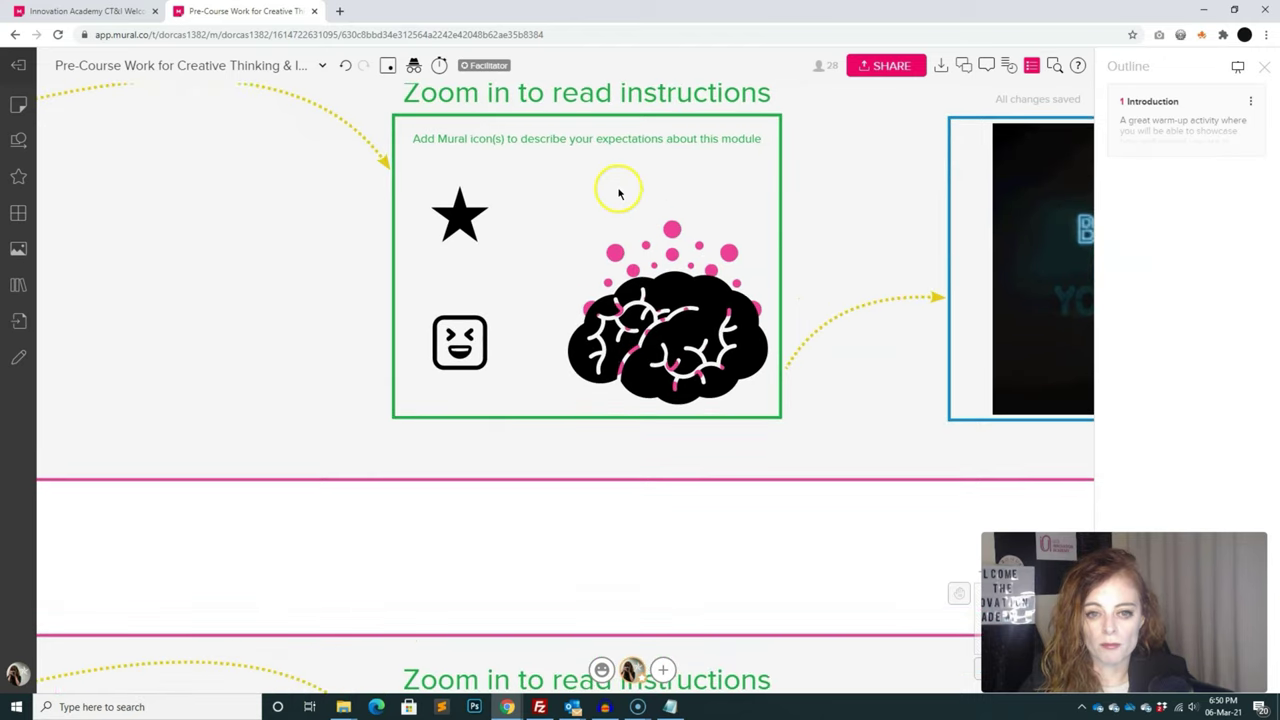
scroll(603, 177, "up", 1)
scroll(563, 175, "up", 2)
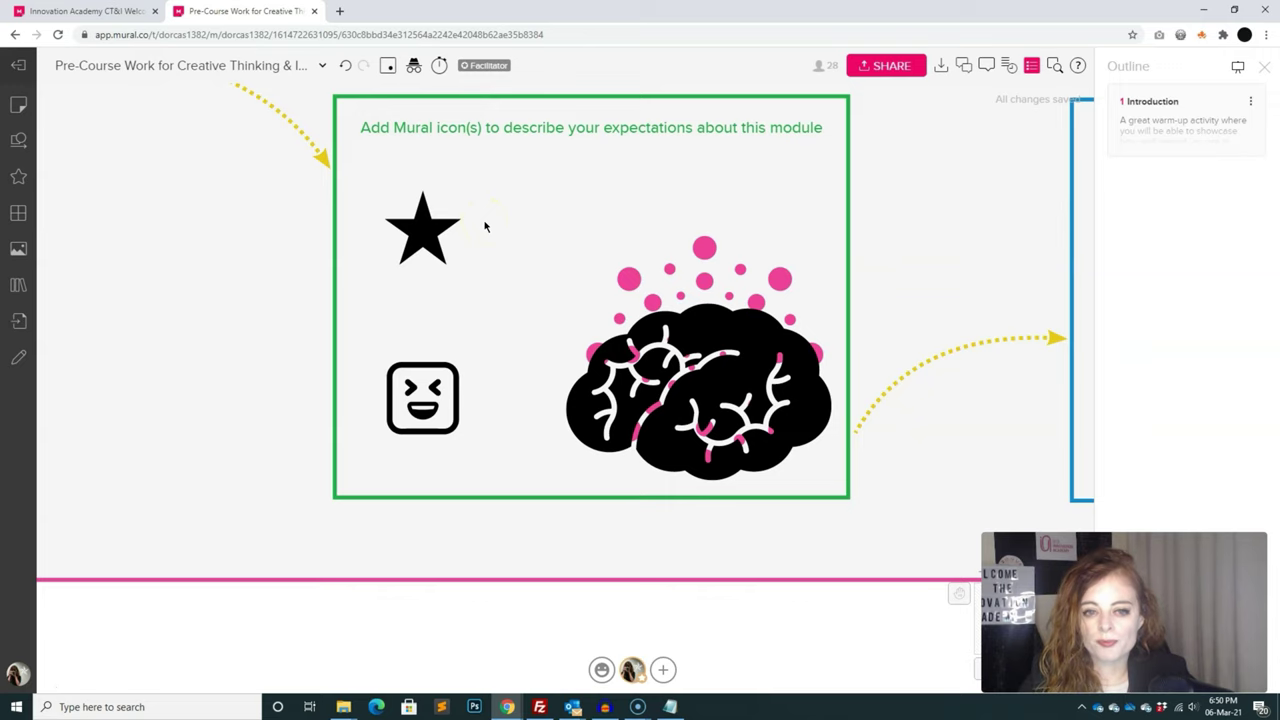
scroll(609, 194, "down", 4)
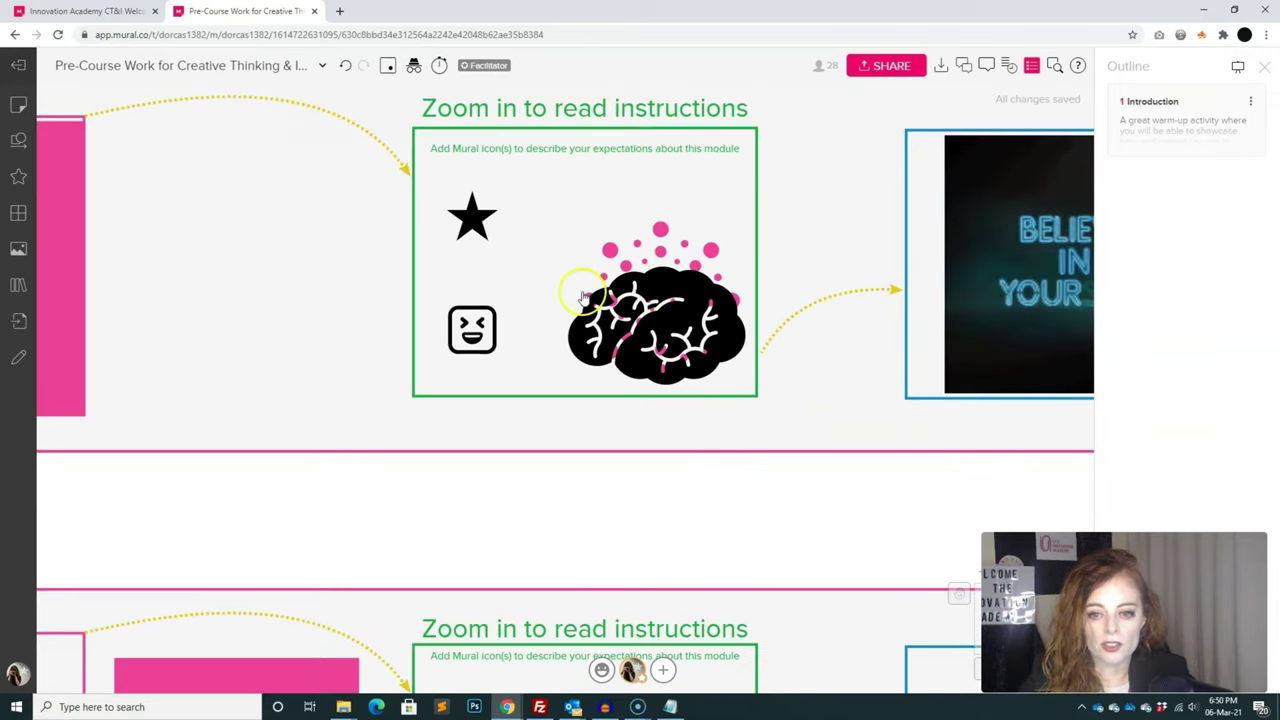
left_click_drag(891, 509, 801, 390)
scroll(801, 390, "down", 3)
scroll(826, 443, "up", 2)
scroll(723, 363, "down", 1)
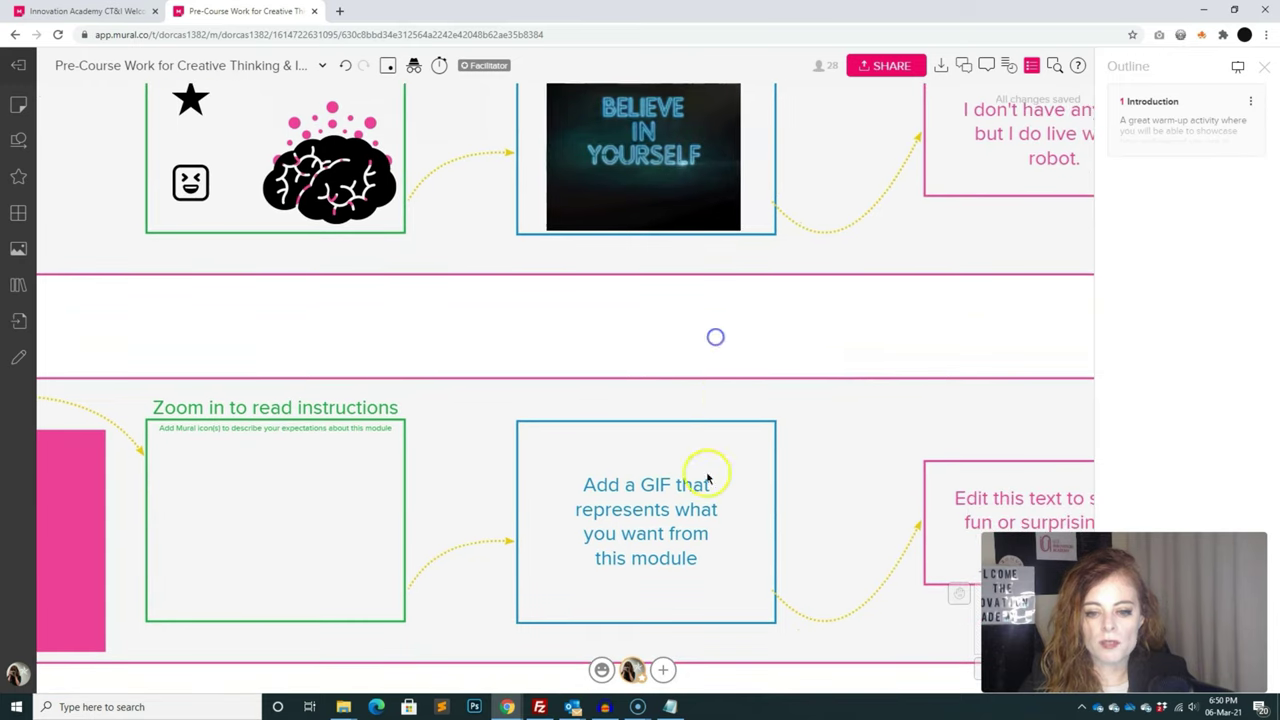
scroll(717, 326, "up", 2)
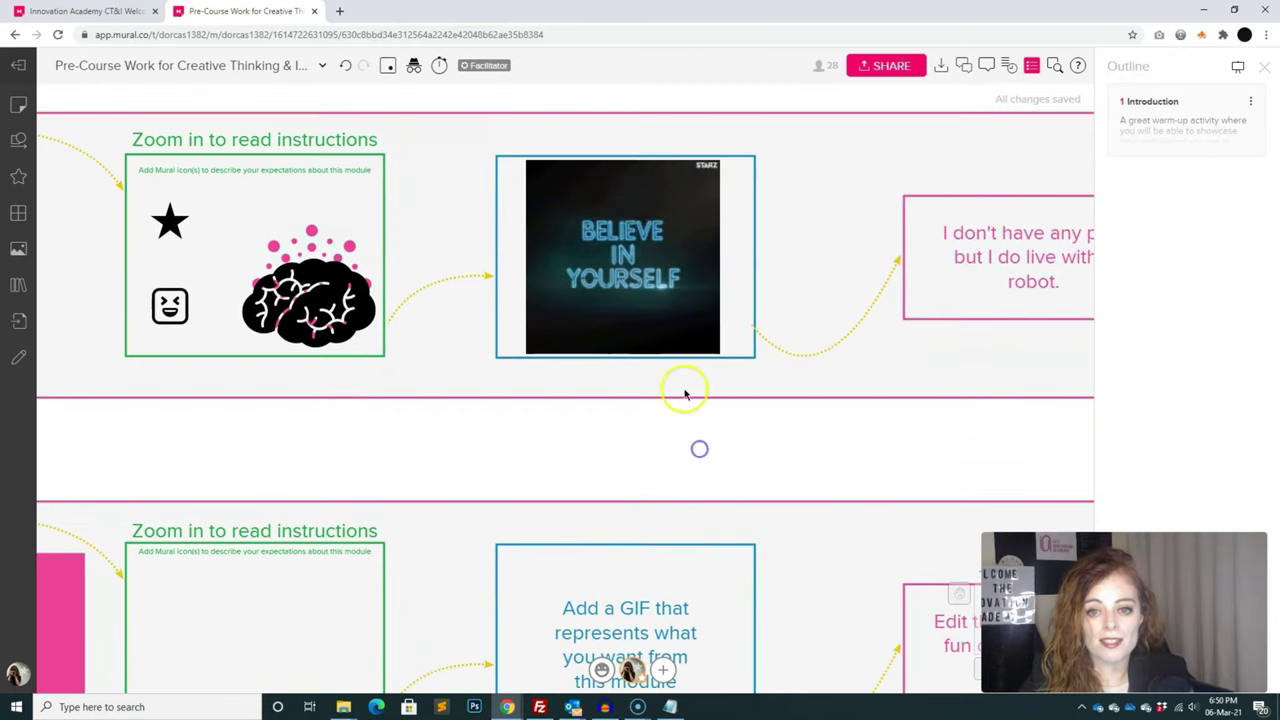
left_click_drag(897, 449, 685, 451)
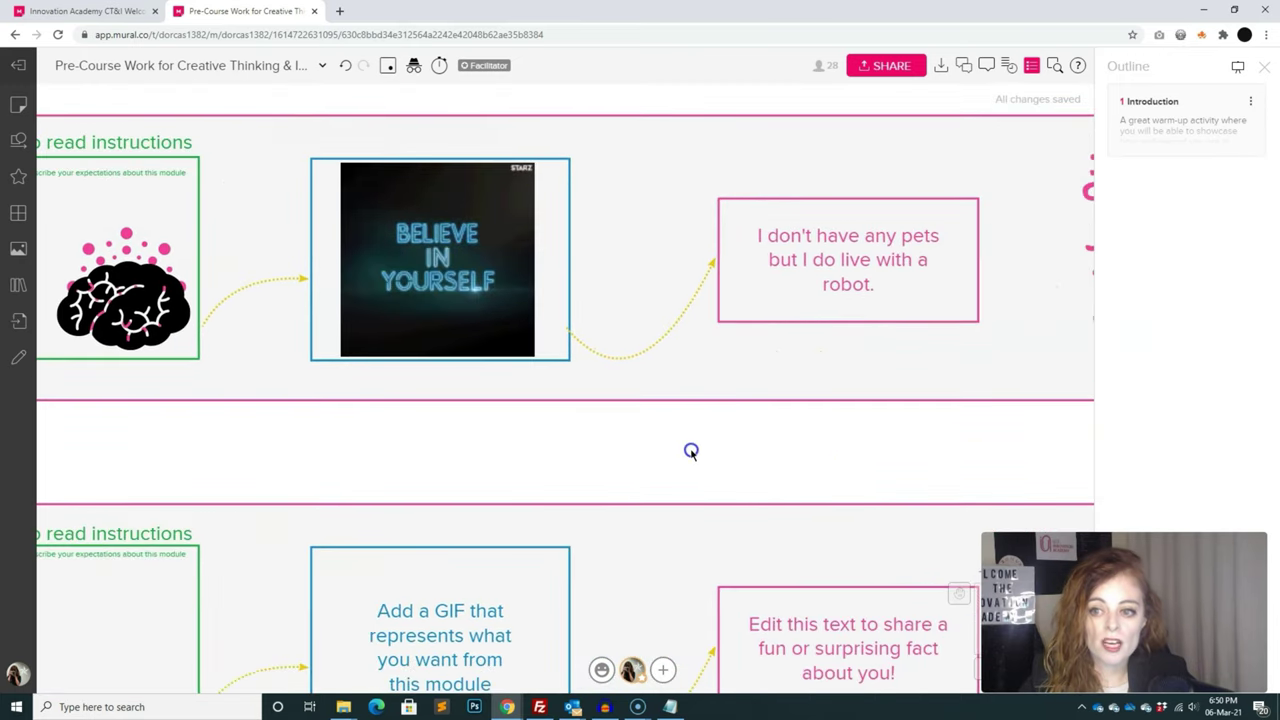
left_click_drag(866, 446, 814, 351)
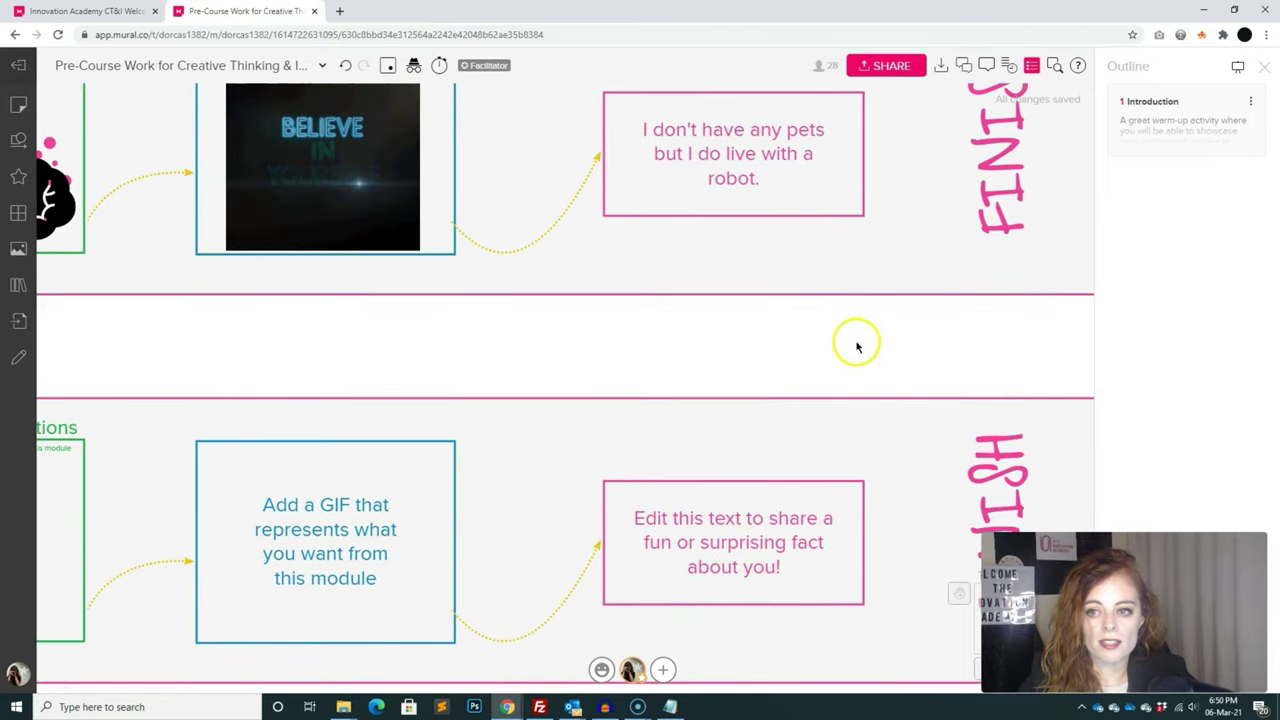
left_click_drag(857, 347, 671, 357)
left_click_drag(891, 343, 719, 316)
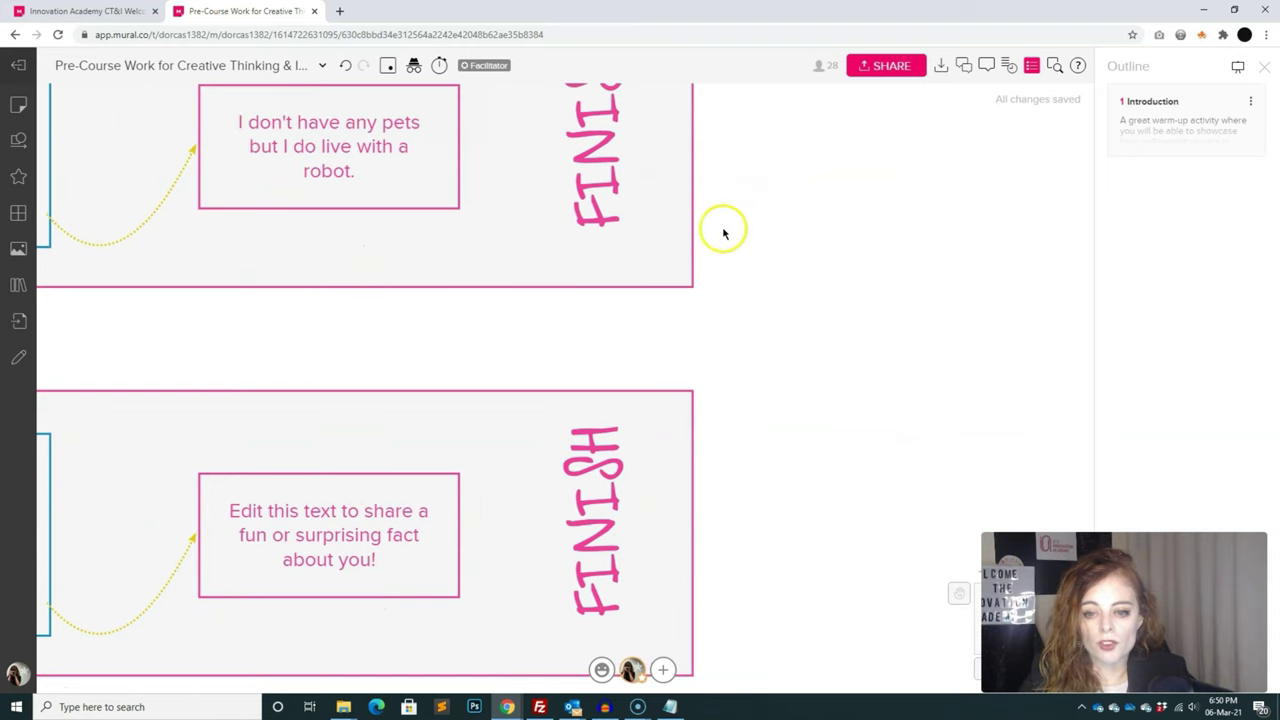
- Zoom out to survey the entire welcome mural, including the Find your name note
scroll(734, 400, "down", 5)
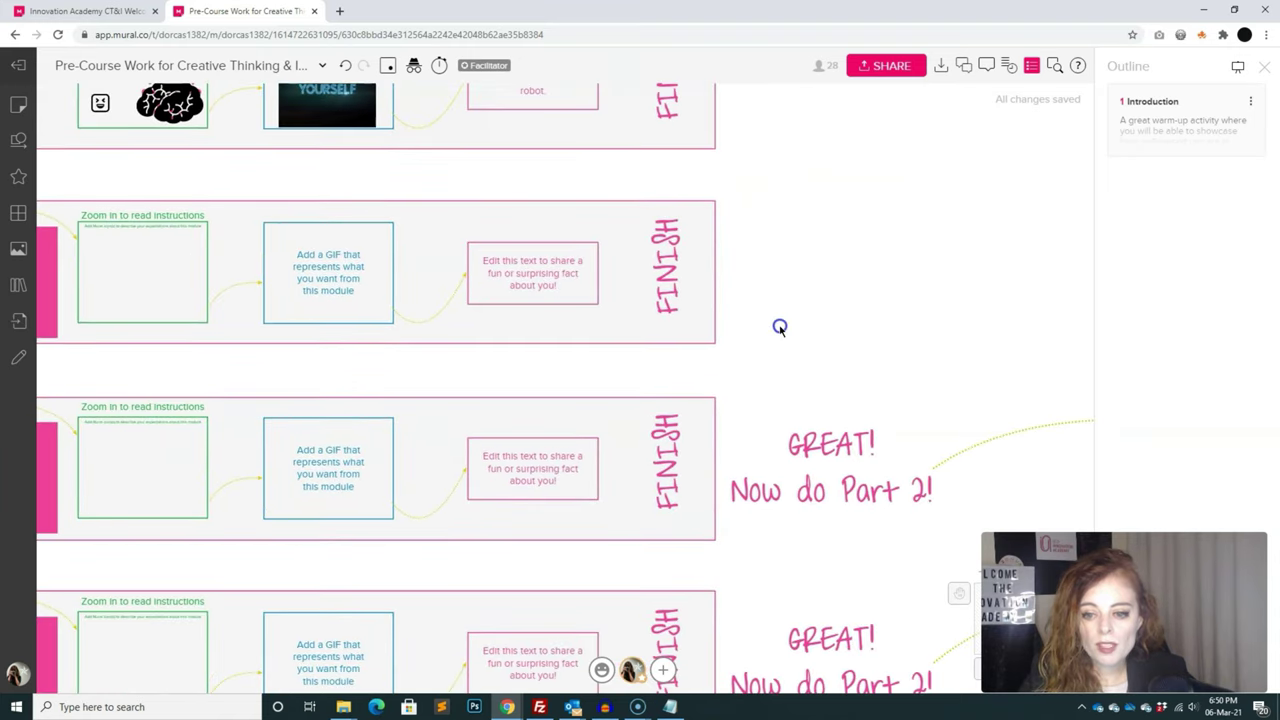
scroll(747, 381, "down", 2)
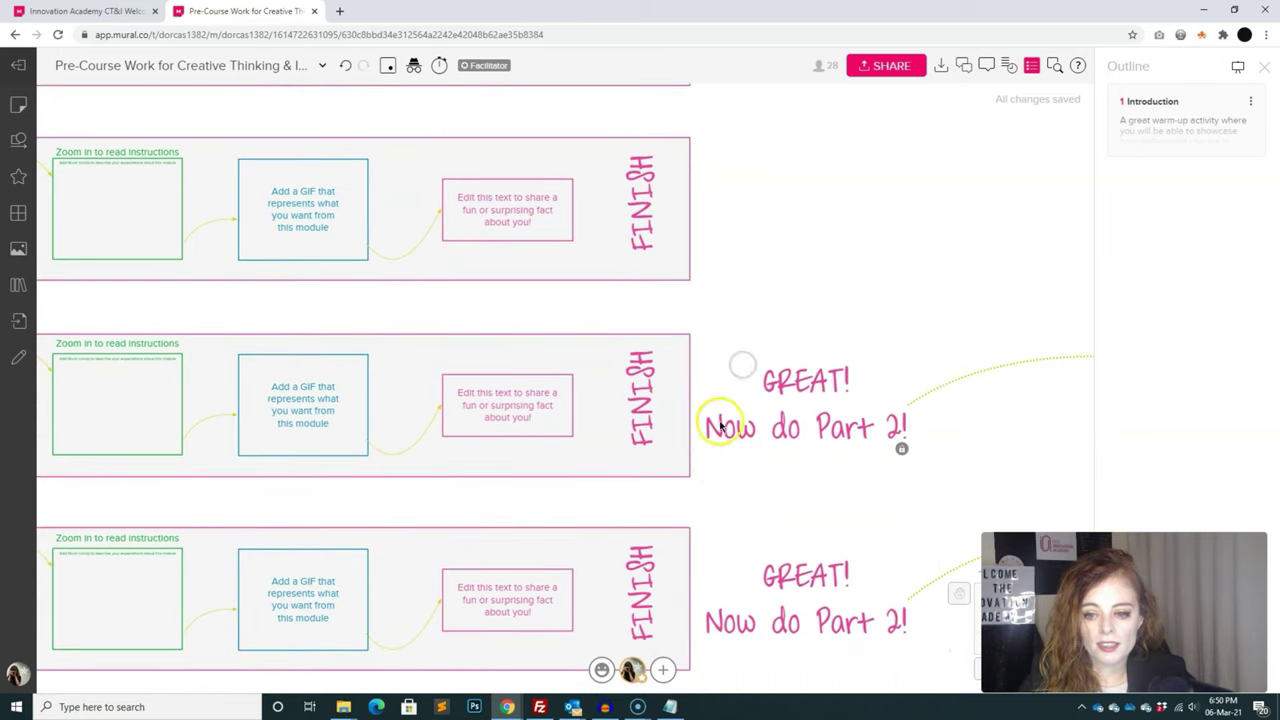
scroll(1000, 377, "down", 3)
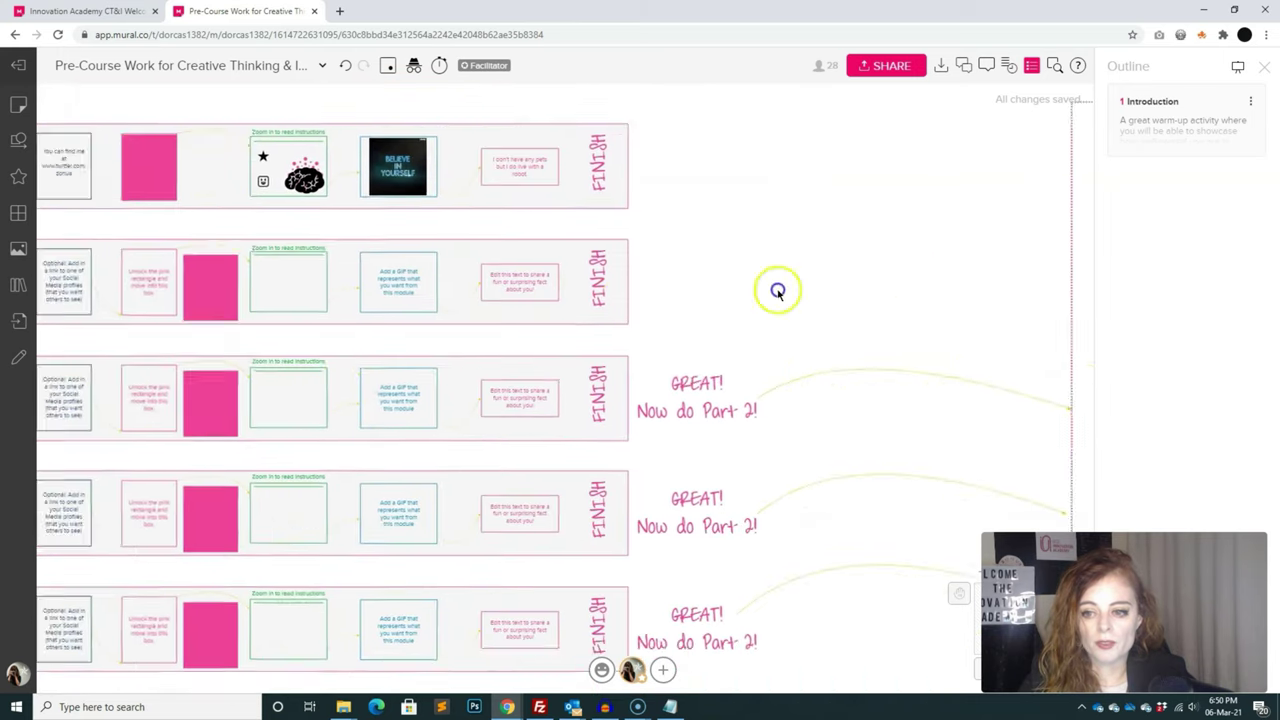
scroll(520, 309, "right", 8)
scroll(411, 262, "down", 8)
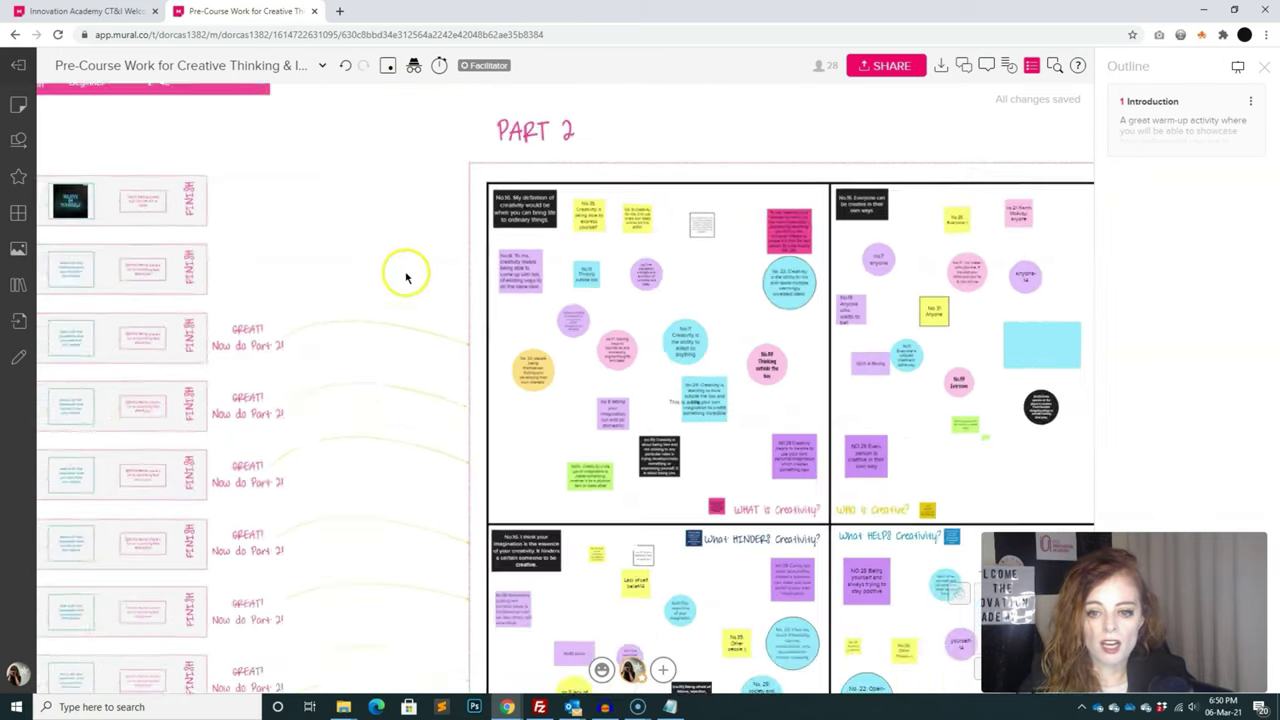
scroll(198, 319, "down", 3)
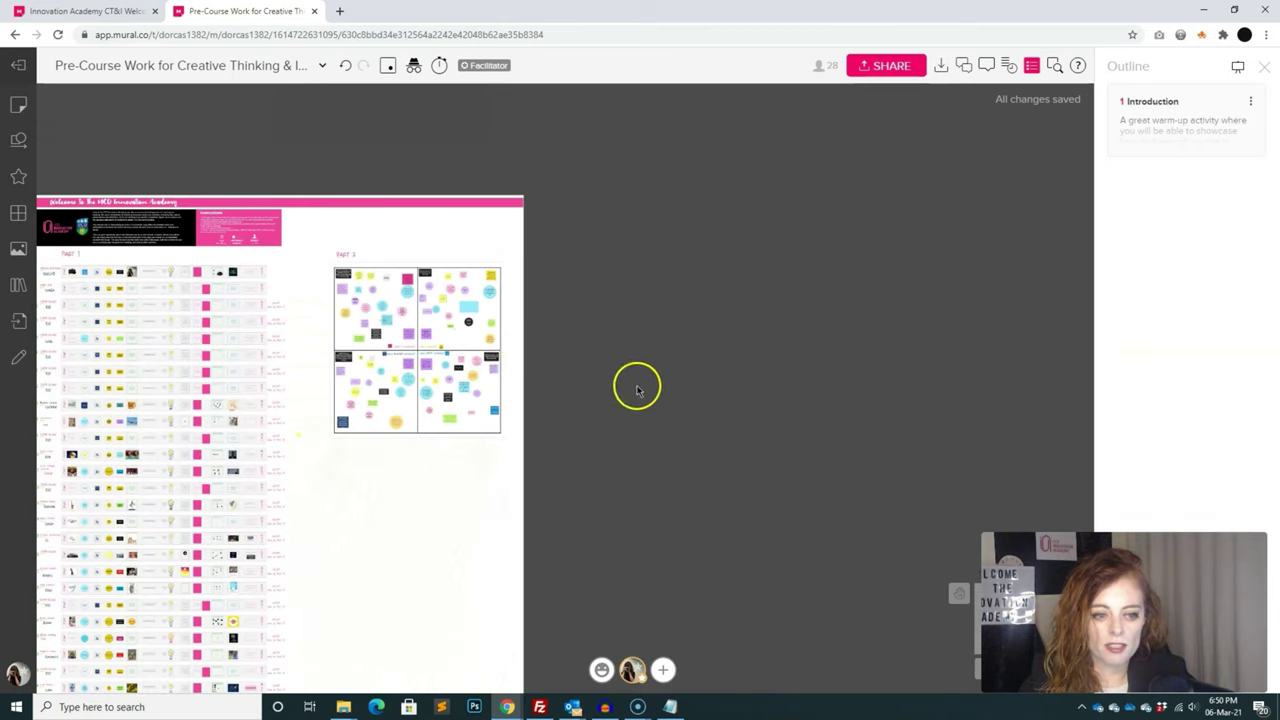
left_click_drag(634, 383, 825, 302)
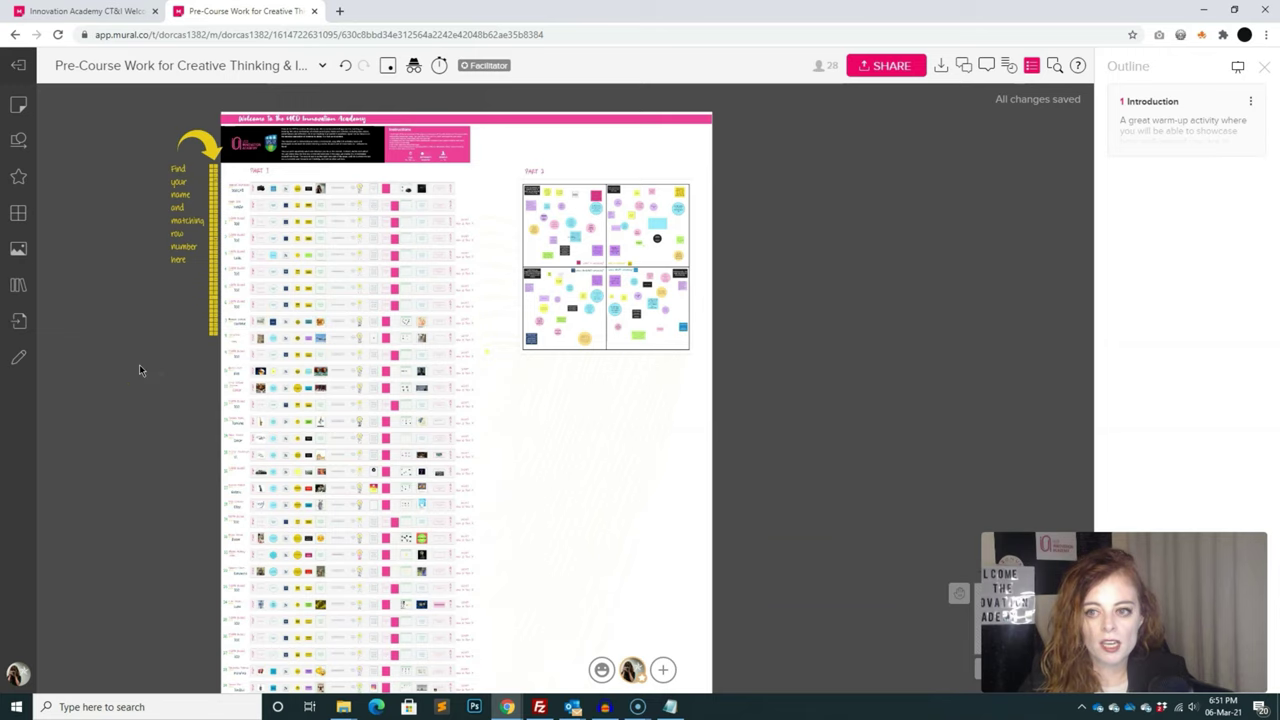
scroll(123, 400, "up", 5)
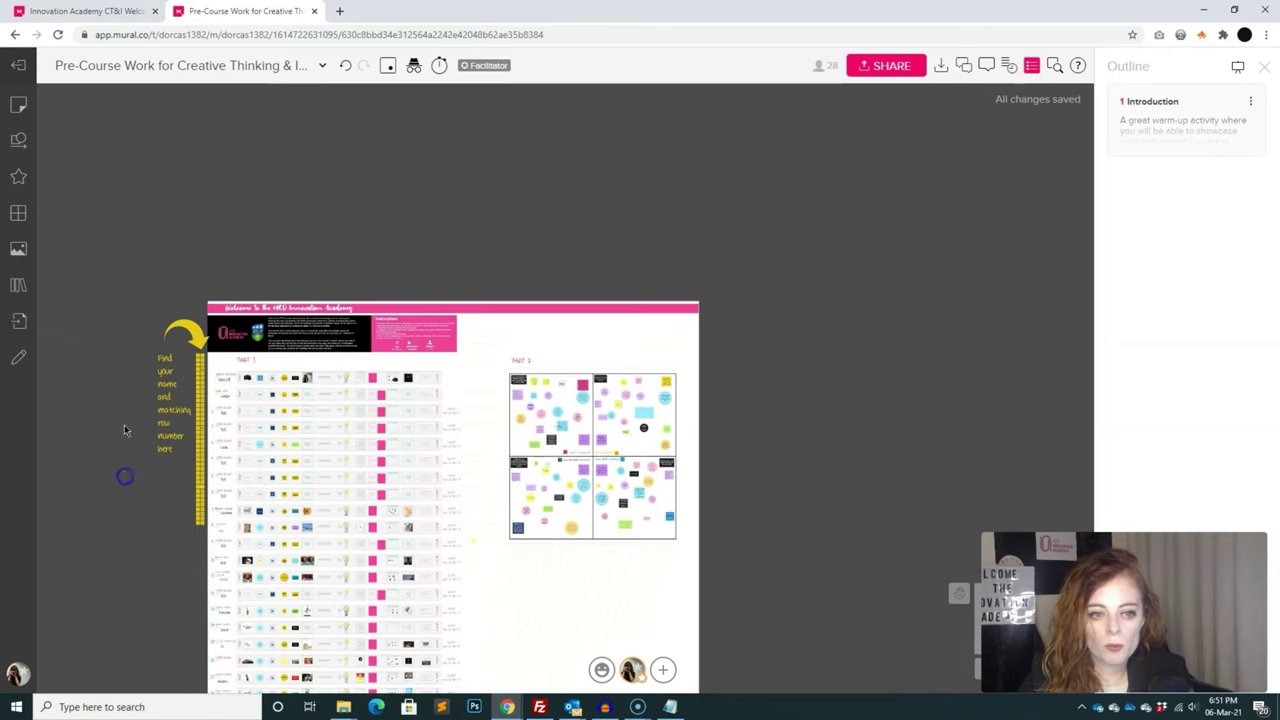
- Switch to the welcome template board and pan to the participant names column
left_click(110, 11)
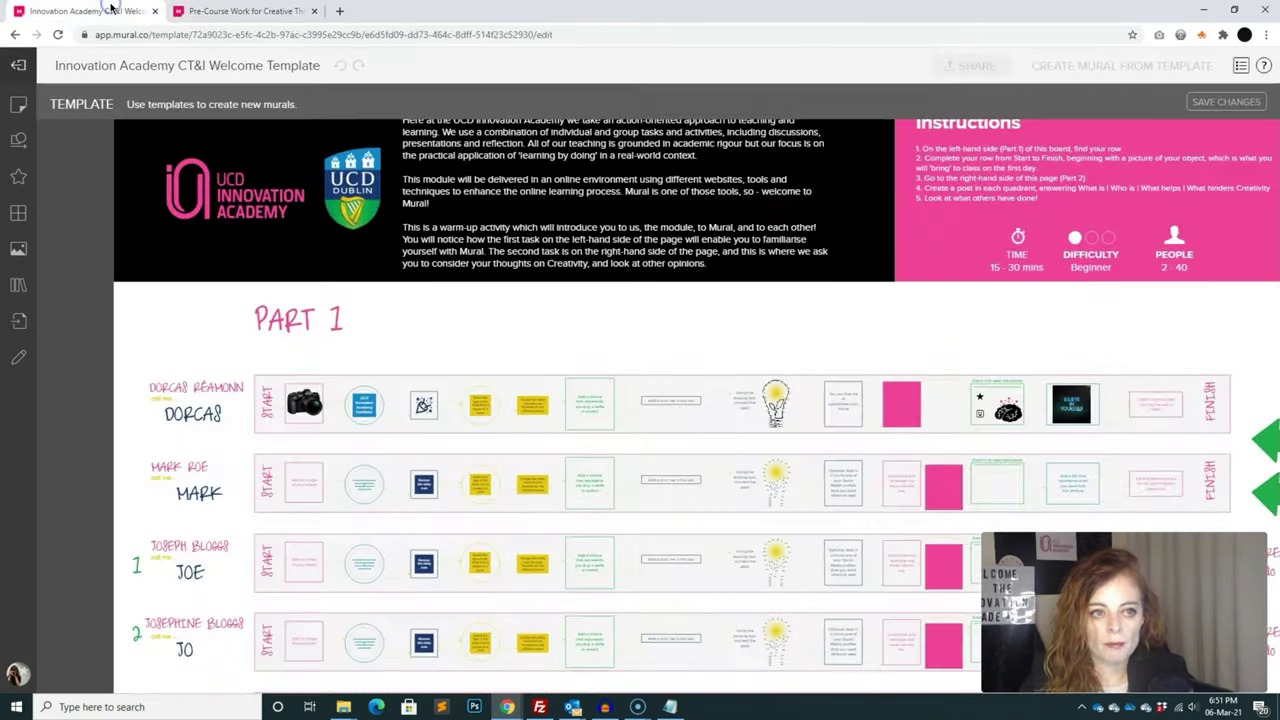
scroll(463, 287, "down", 2)
scroll(466, 289, "up", 3)
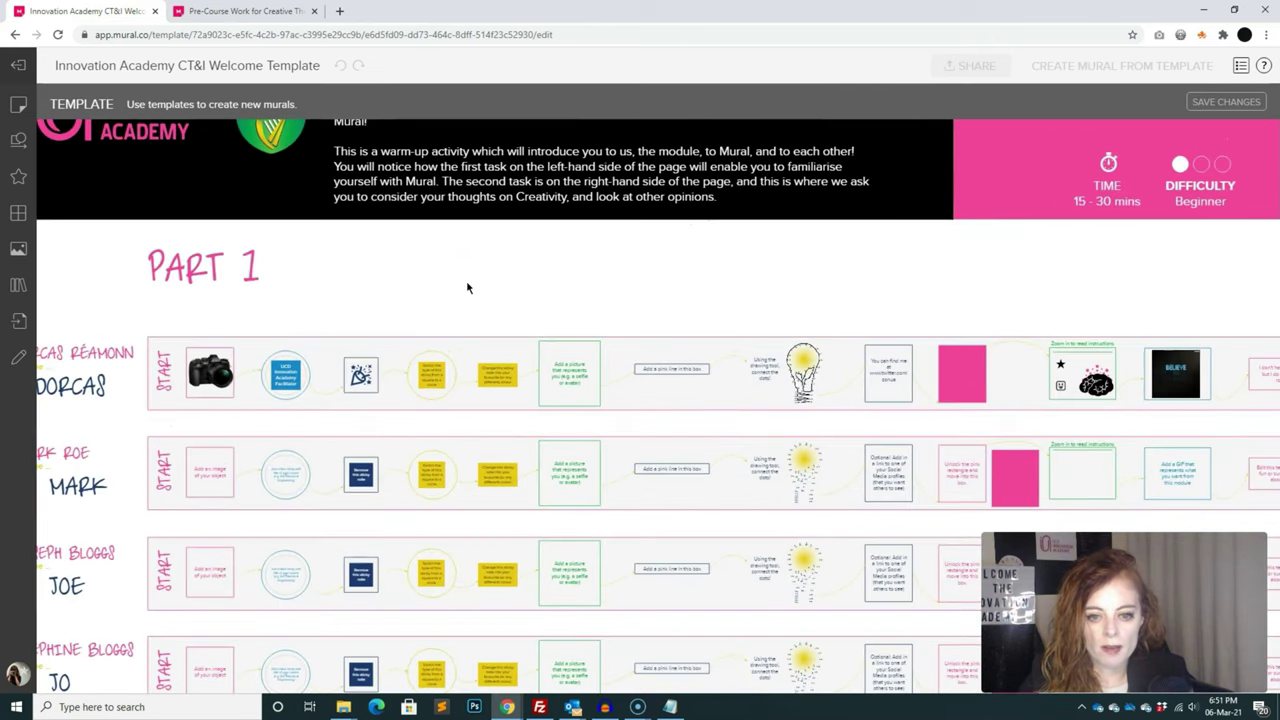
left_click_drag(466, 274, 674, 251)
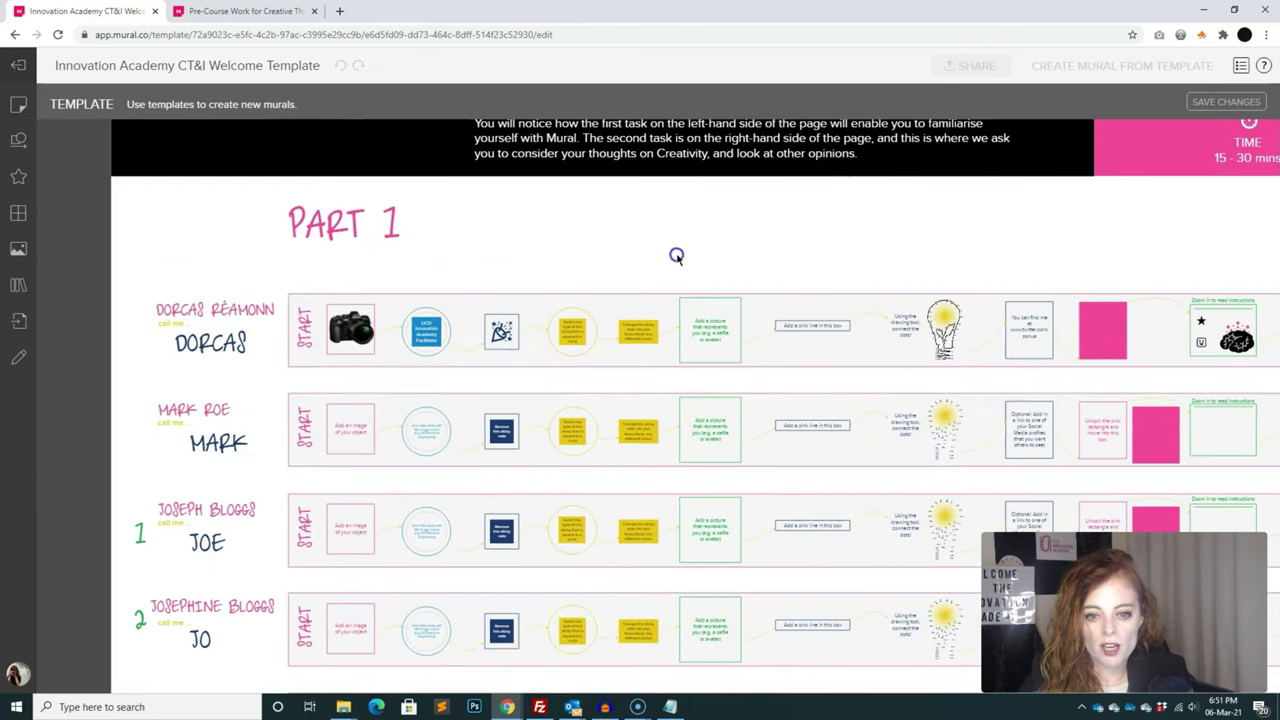
scroll(674, 263, "right", 3)
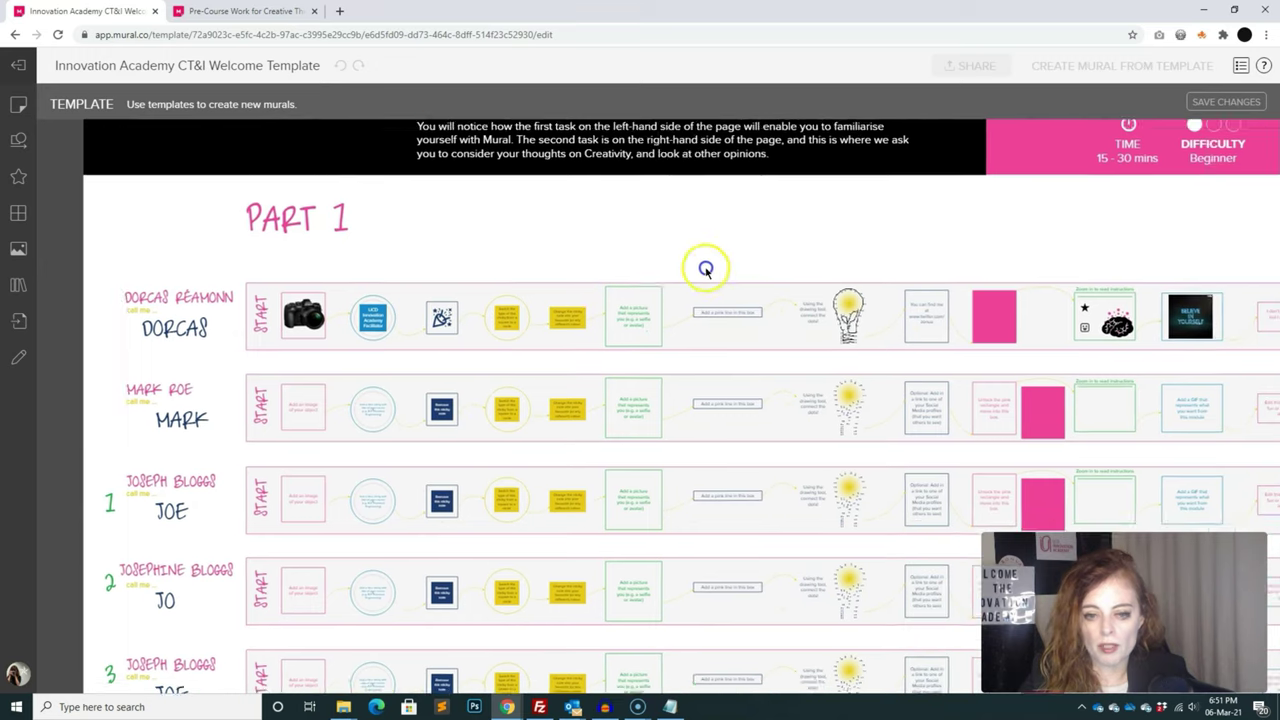
left_click(609, 258)
scroll(648, 236, "down", 2)
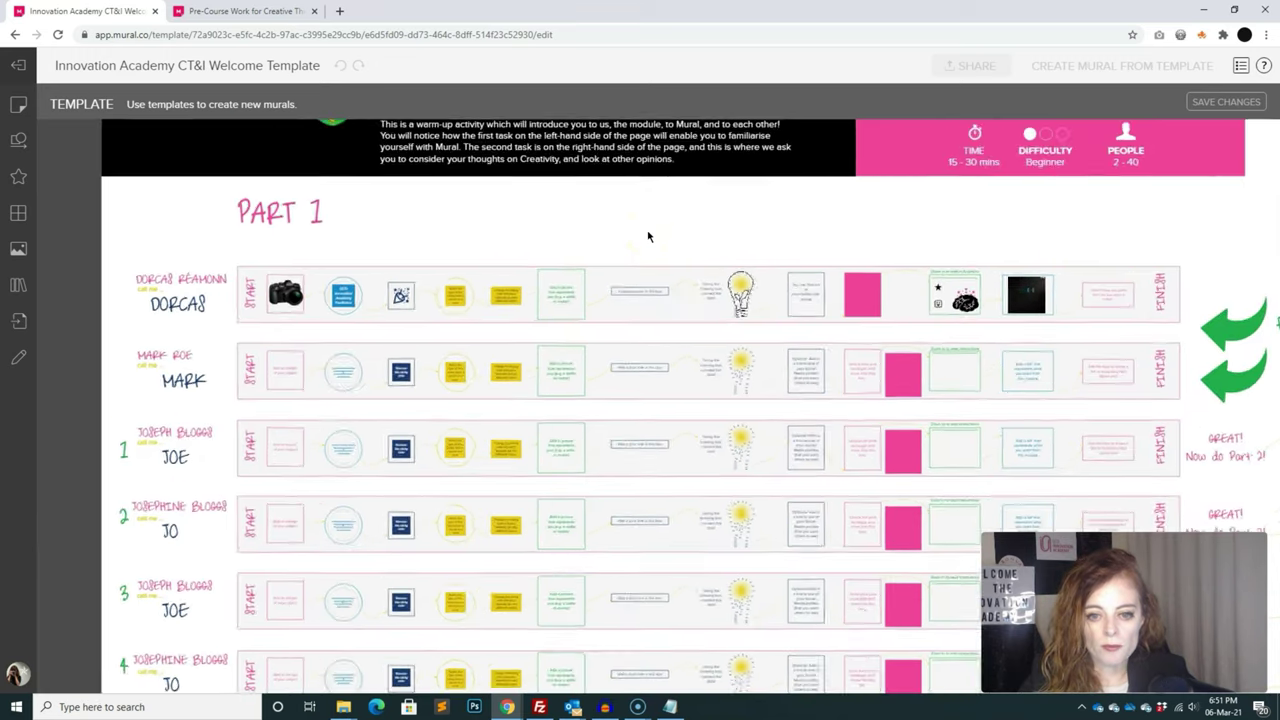
scroll(648, 236, "up", 5)
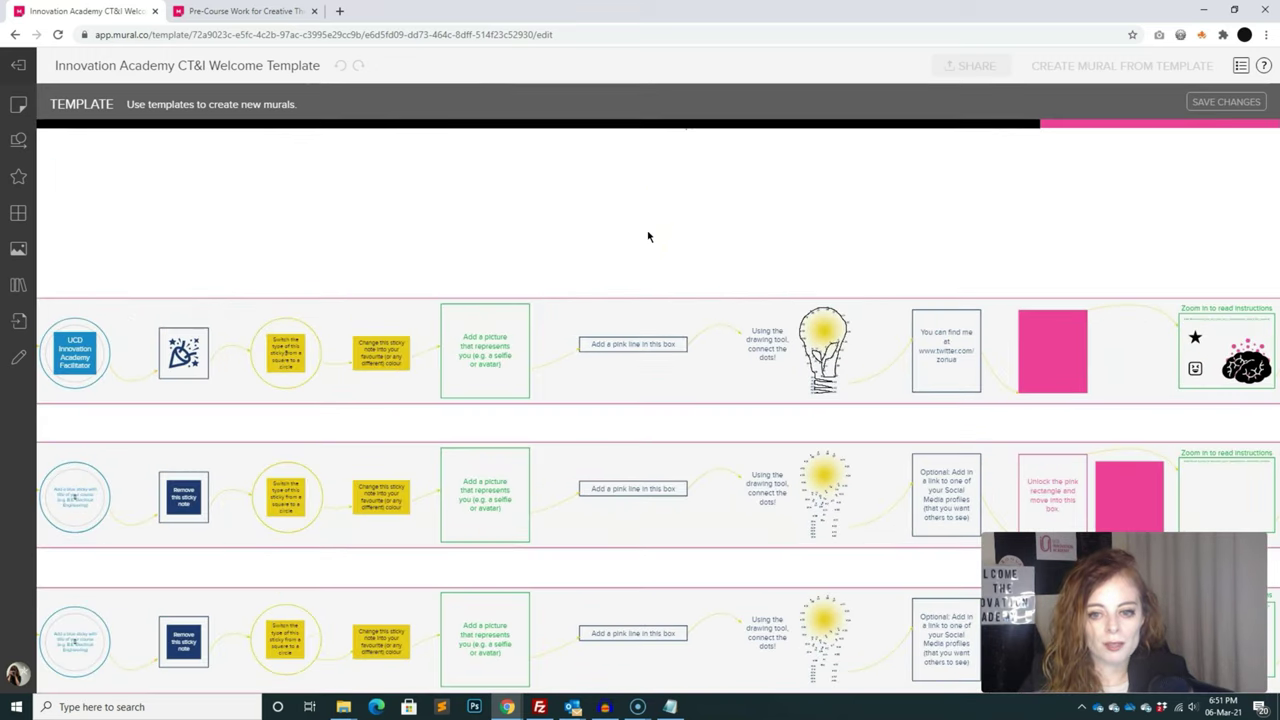
left_click(614, 243)
scroll(443, 234, "up", 3)
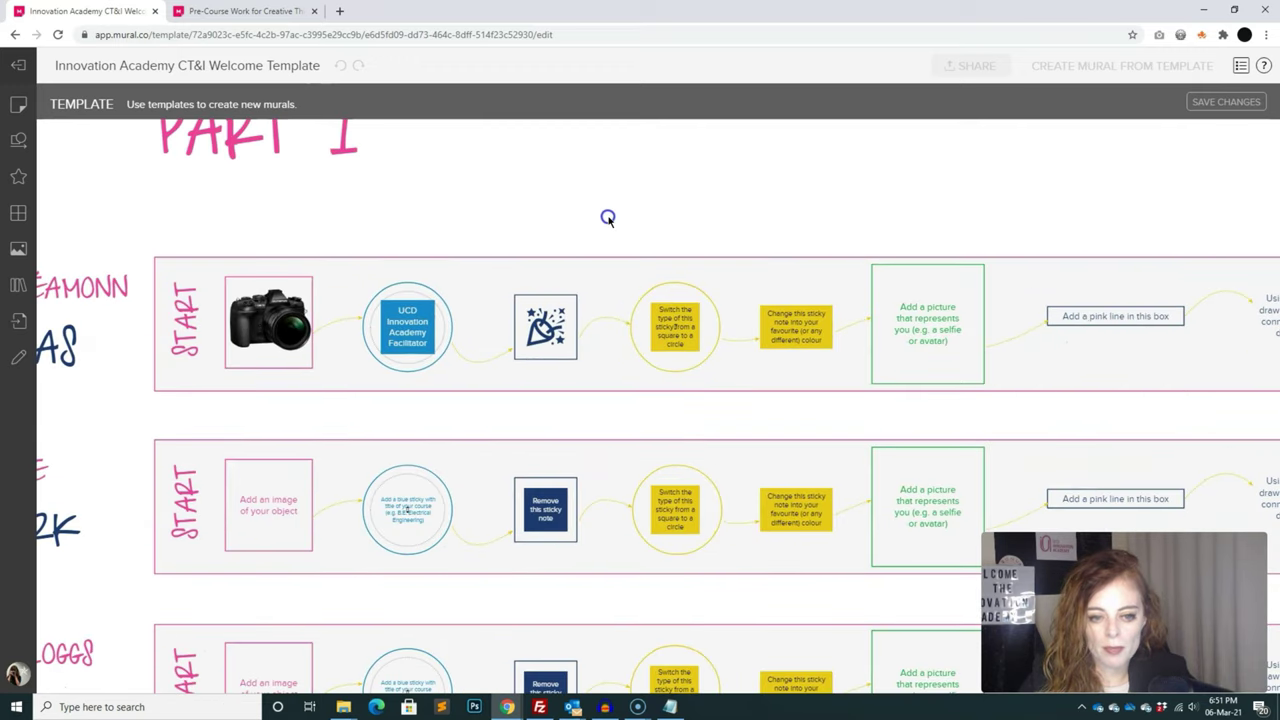
scroll(605, 216, "up", 4)
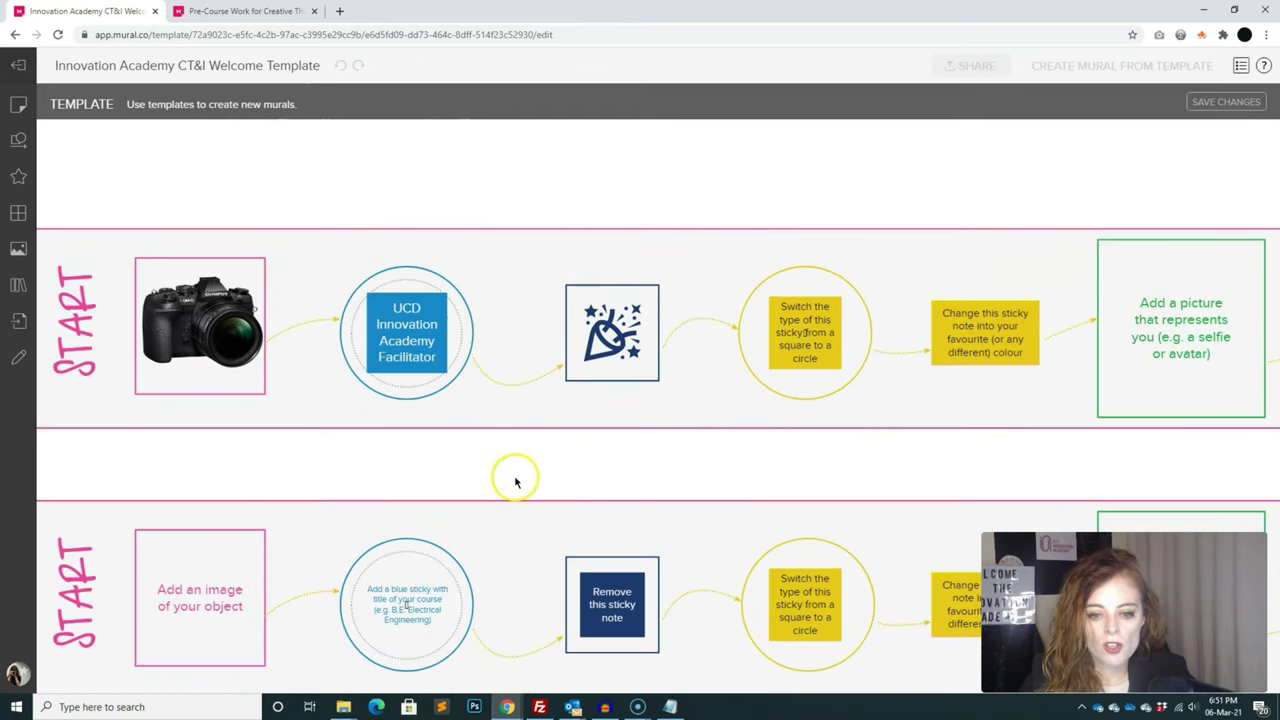
- Bring the second START row up and zoom in on the blue circle and dark-blue sticky
left_click_drag(597, 437, 626, 276)
scroll(429, 409, "down", 1)
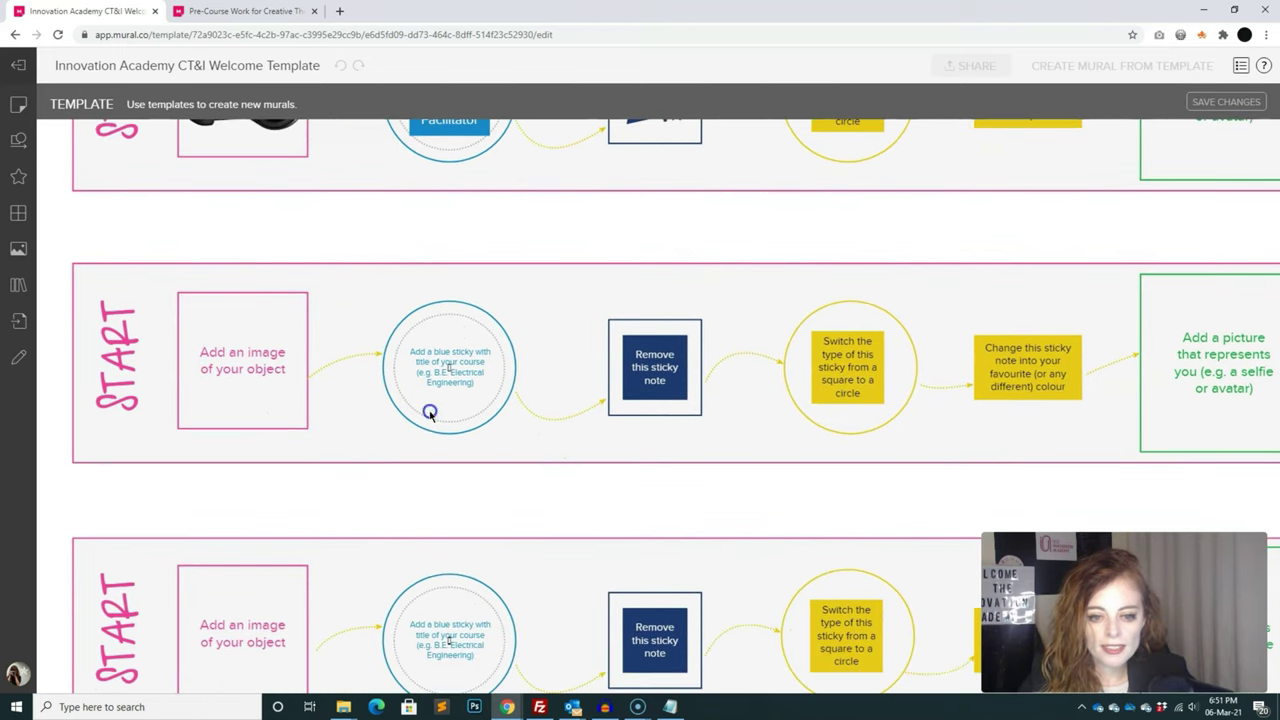
scroll(429, 407, "down", 1)
scroll(423, 331, "down", 1)
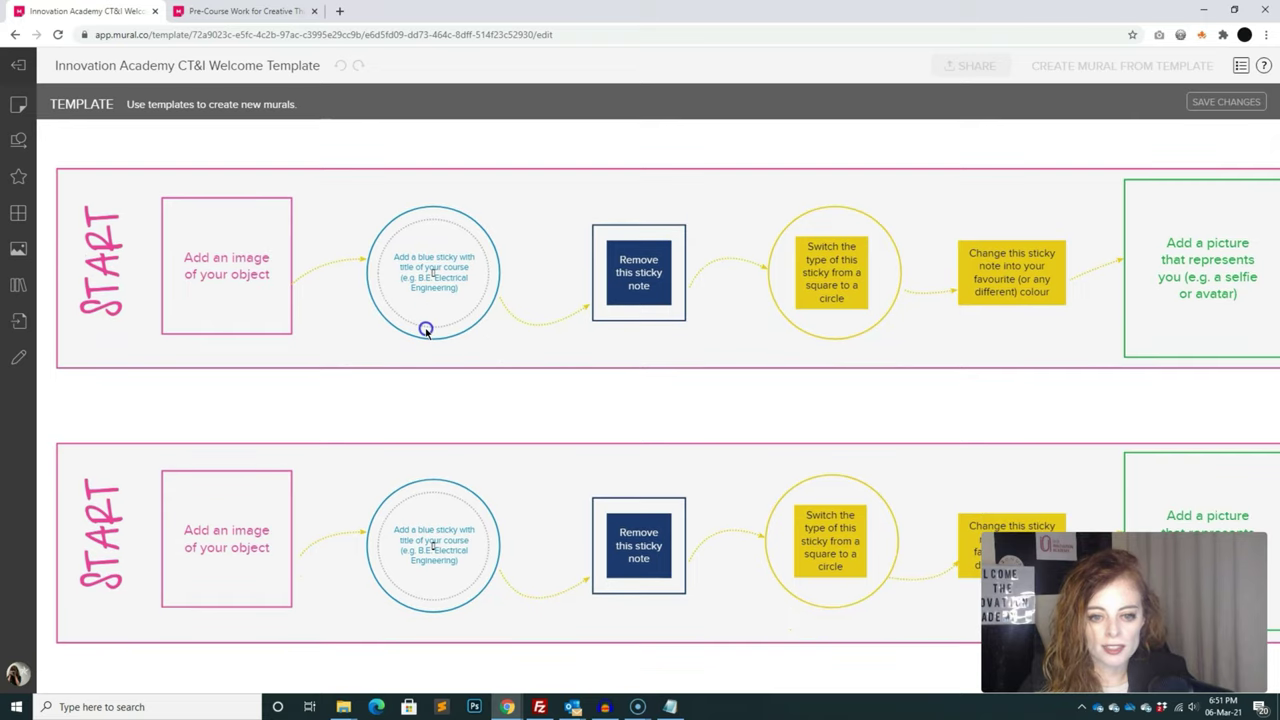
scroll(425, 339, "up", 2, "ctrl")
scroll(425, 339, "up", 1, "ctrl")
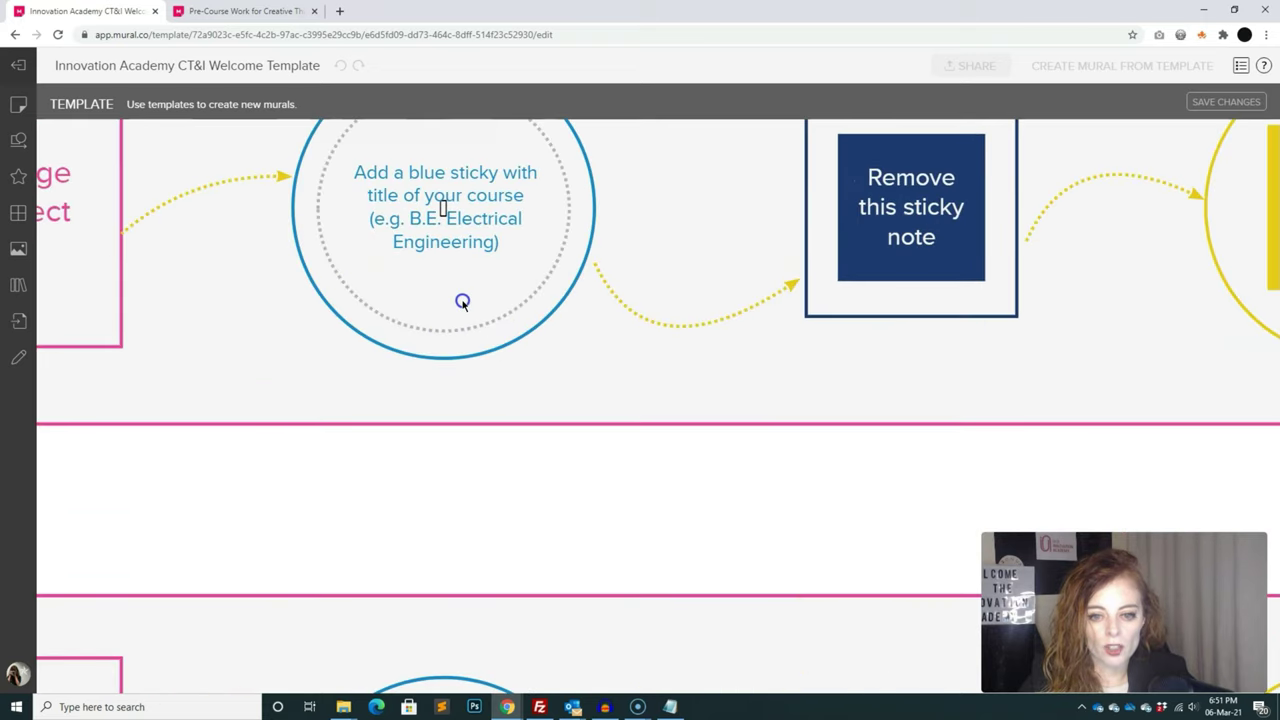
scroll(465, 320, "up", 1)
scroll(471, 346, "right", 2)
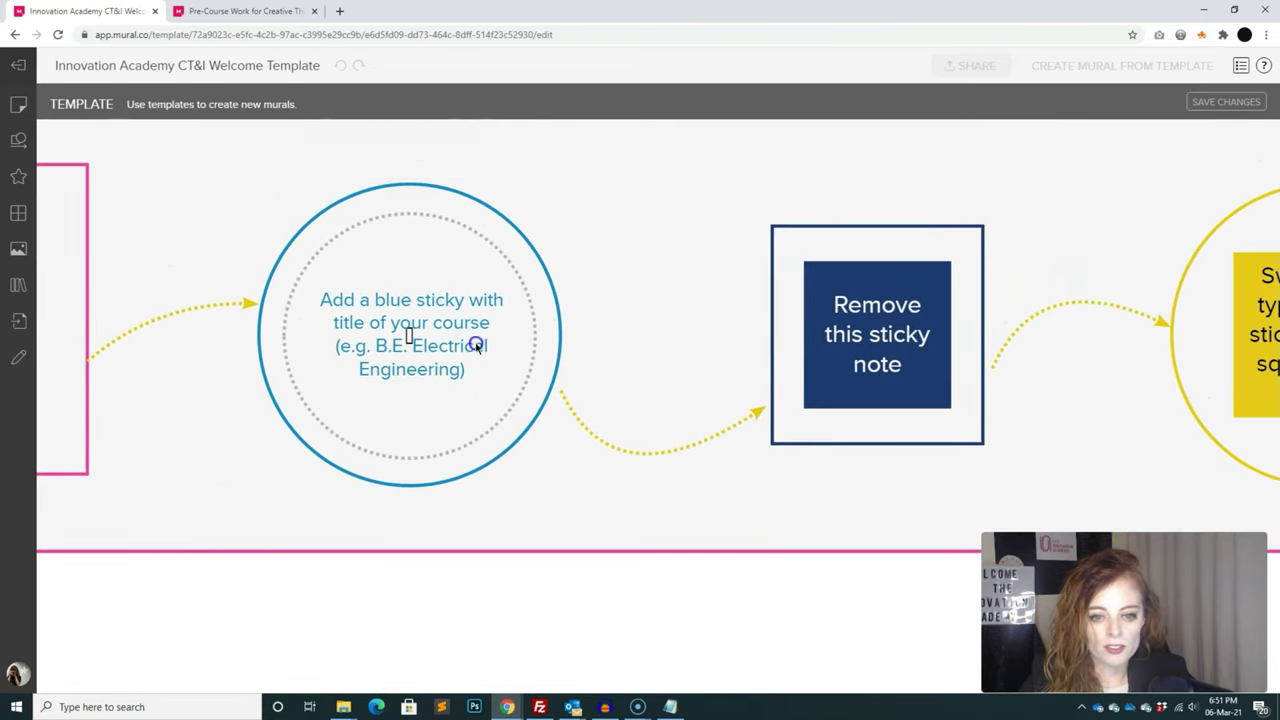
scroll(508, 408, "up", 1)
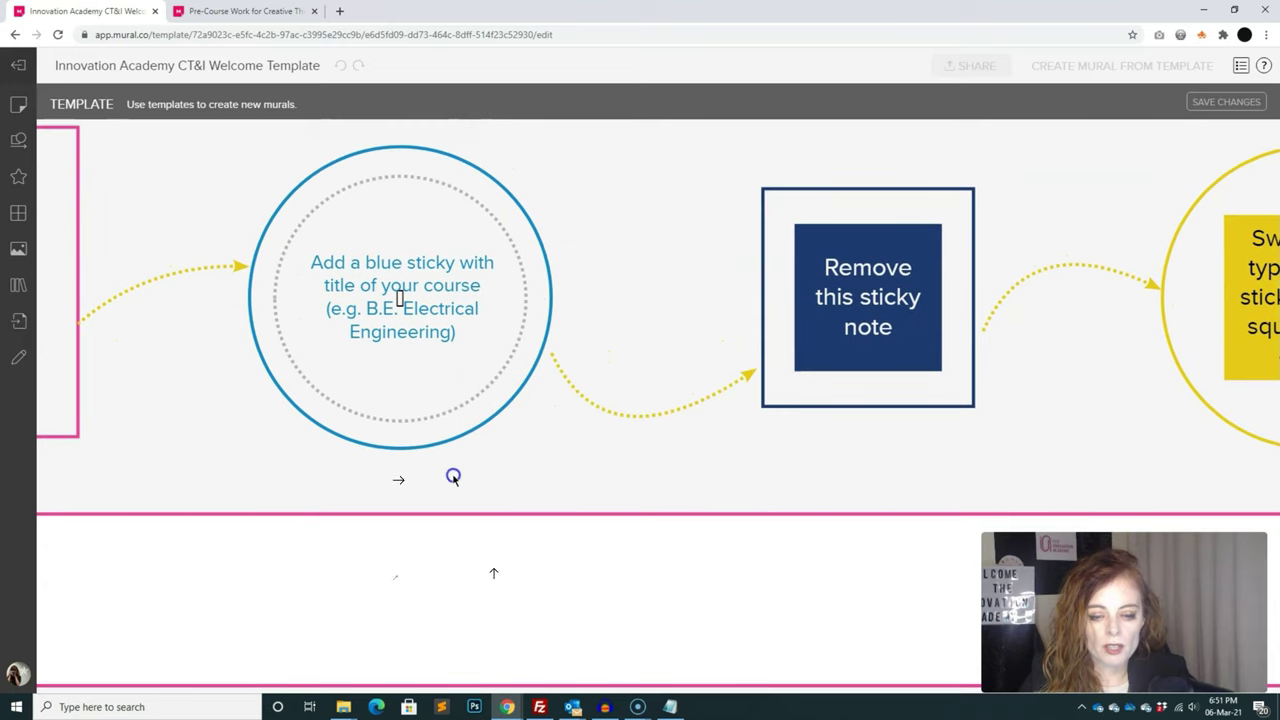
scroll(448, 485, "up", 1)
scroll(448, 485, "right", 1)
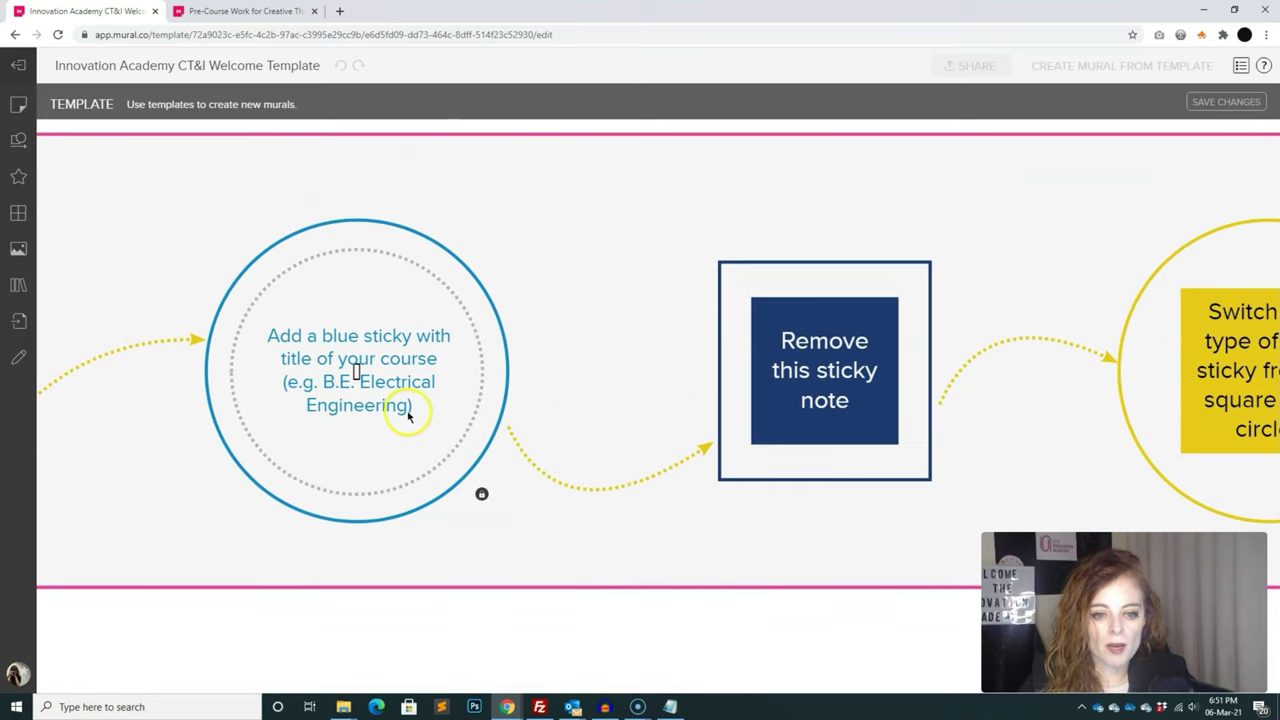
- Check the Unlock option on the circle's locked text, then dismiss the menu without unlocking
right_click(409, 416)
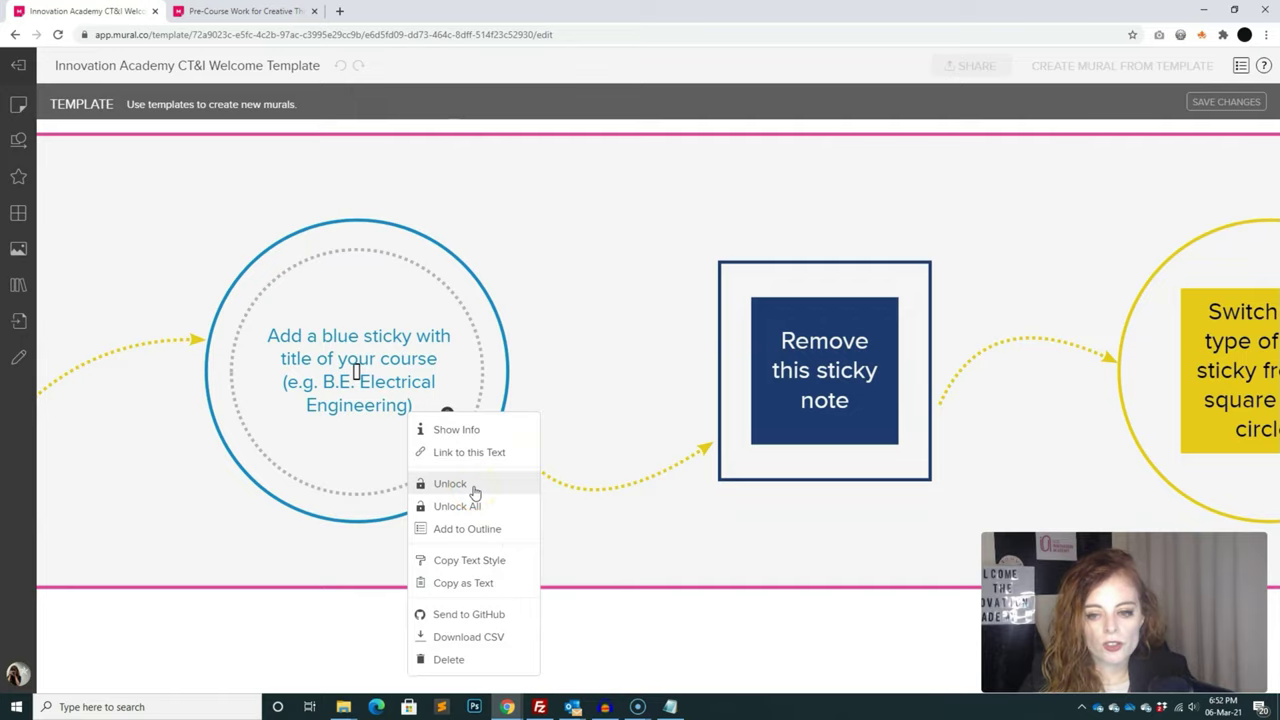
left_click(591, 500)
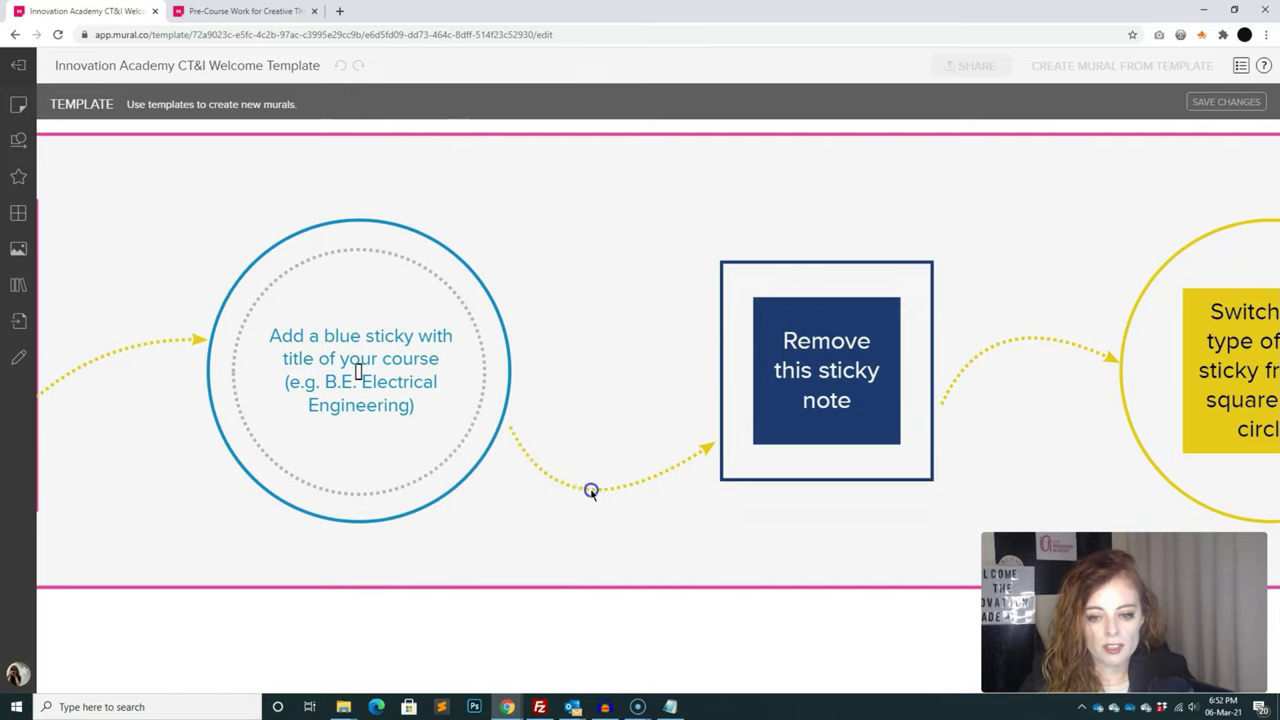
scroll(585, 482, "down", 1)
scroll(587, 484, "right", 6)
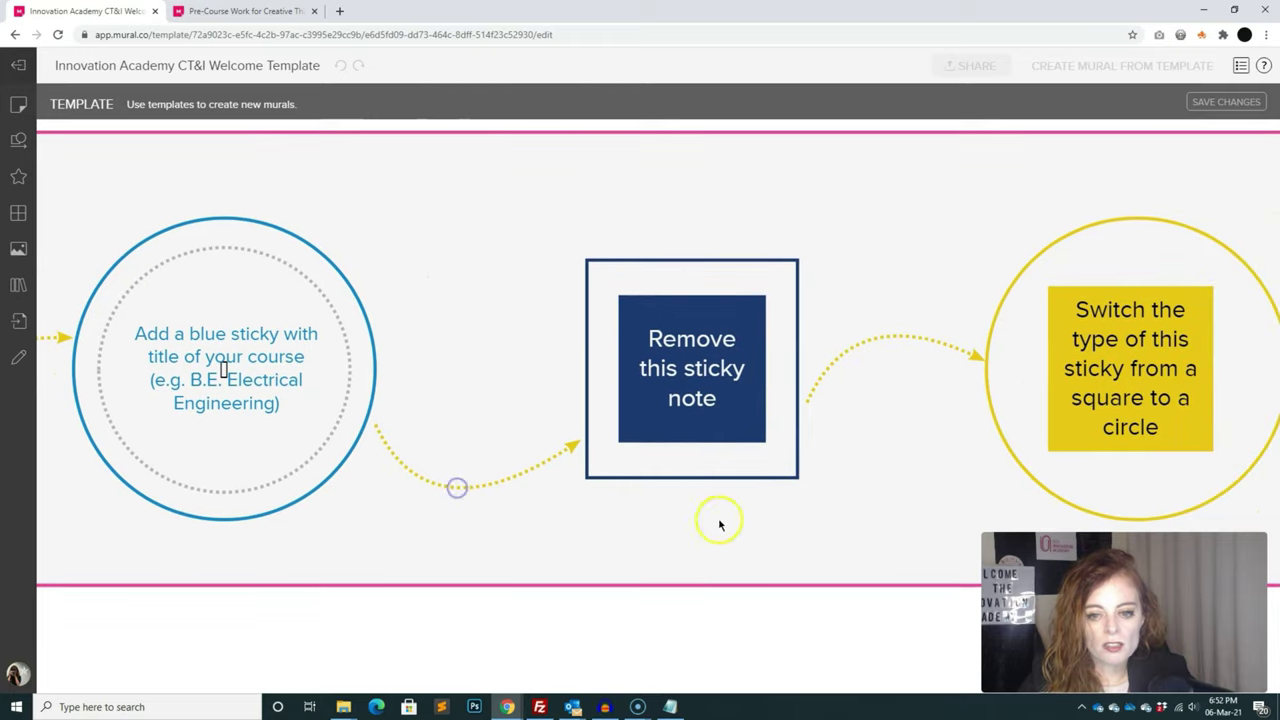
- Delete the Remove this sticky note note, restore it with Ctrl+Z, and zoom out
left_click(514, 417)
key("Delete")
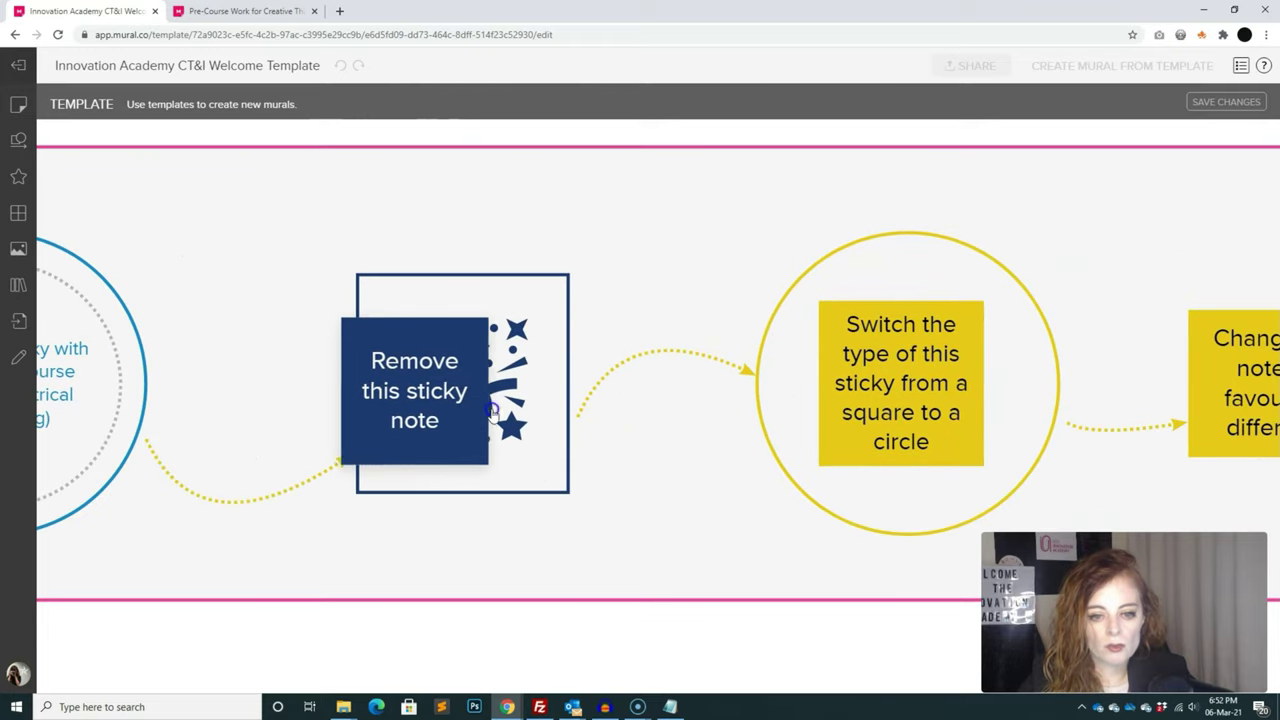
key("ctrl+z")
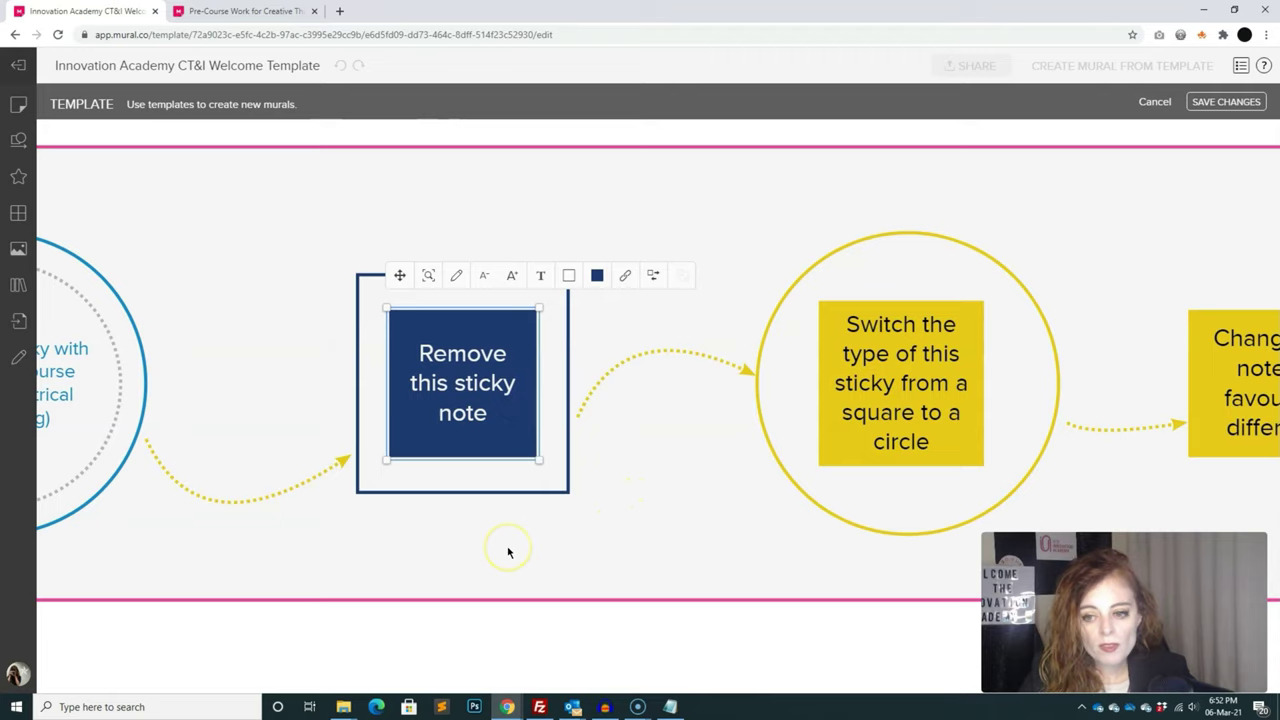
scroll(507, 552, "down", 3)
scroll(507, 552, "down", 2)
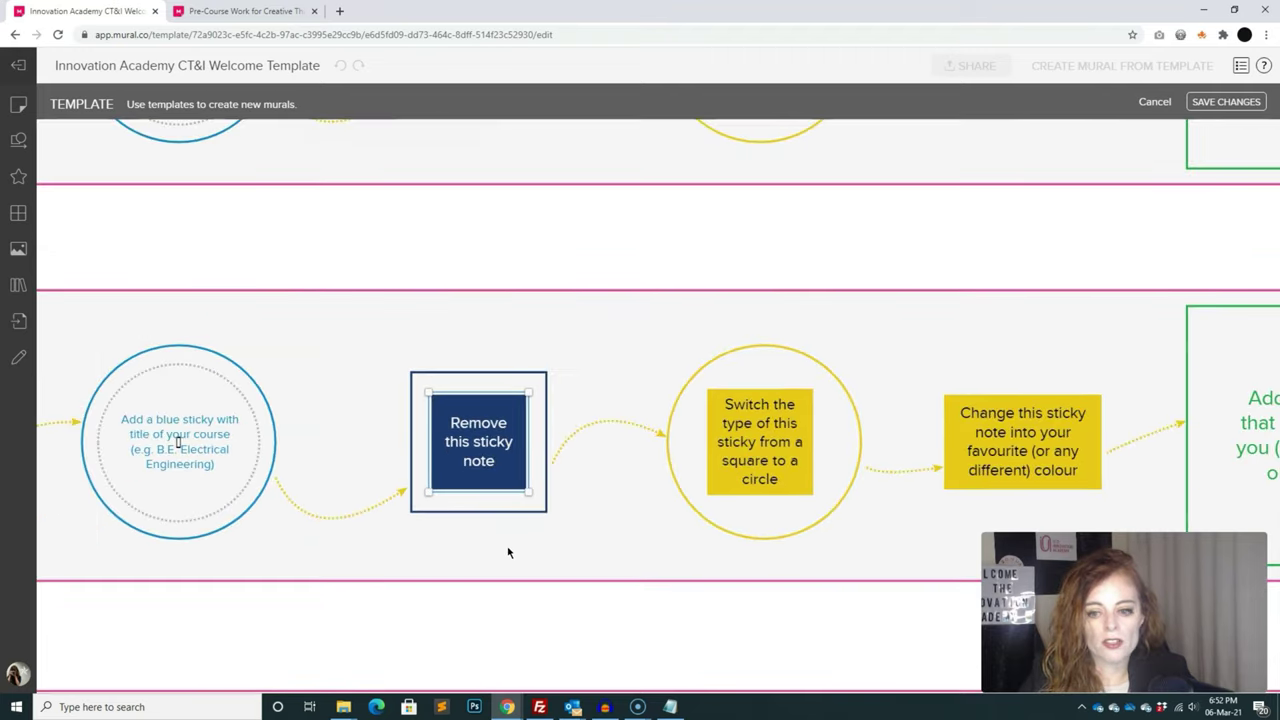
scroll(507, 552, "down", 5)
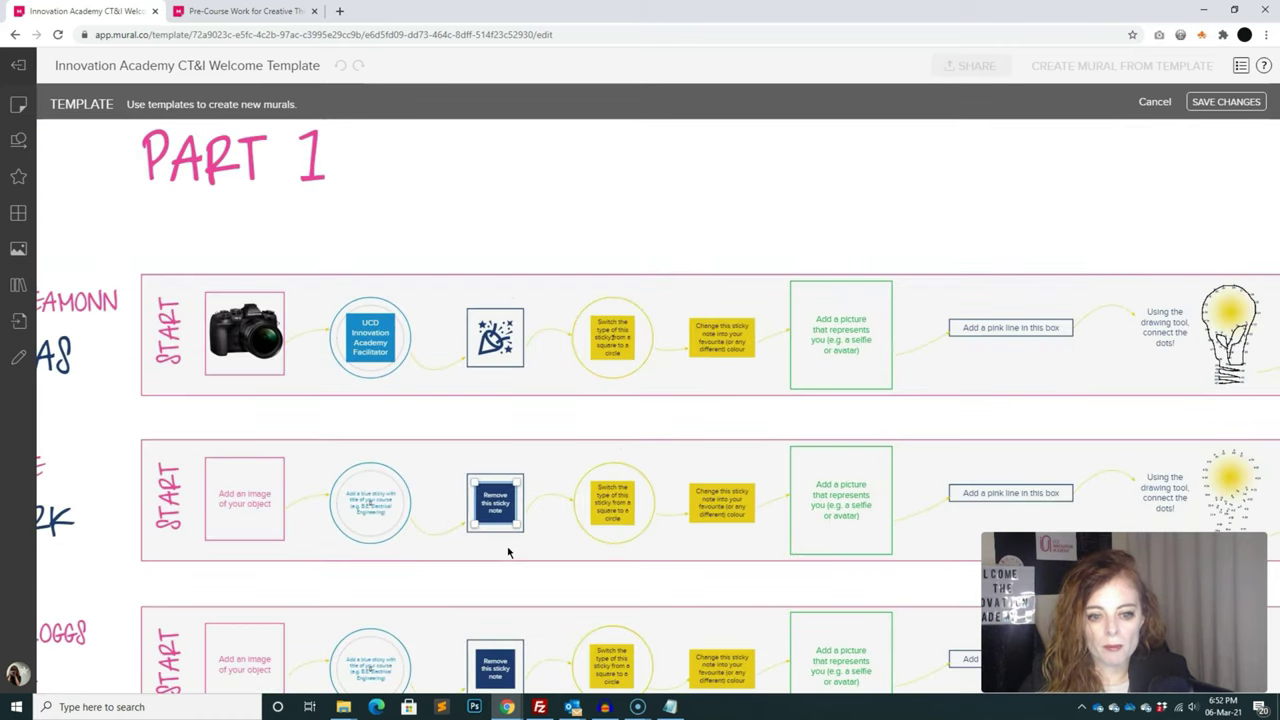
- Deselect the dark-blue note and zoom to a student row's task placeholders beginning at START
scroll(562, 595, "down", 2)
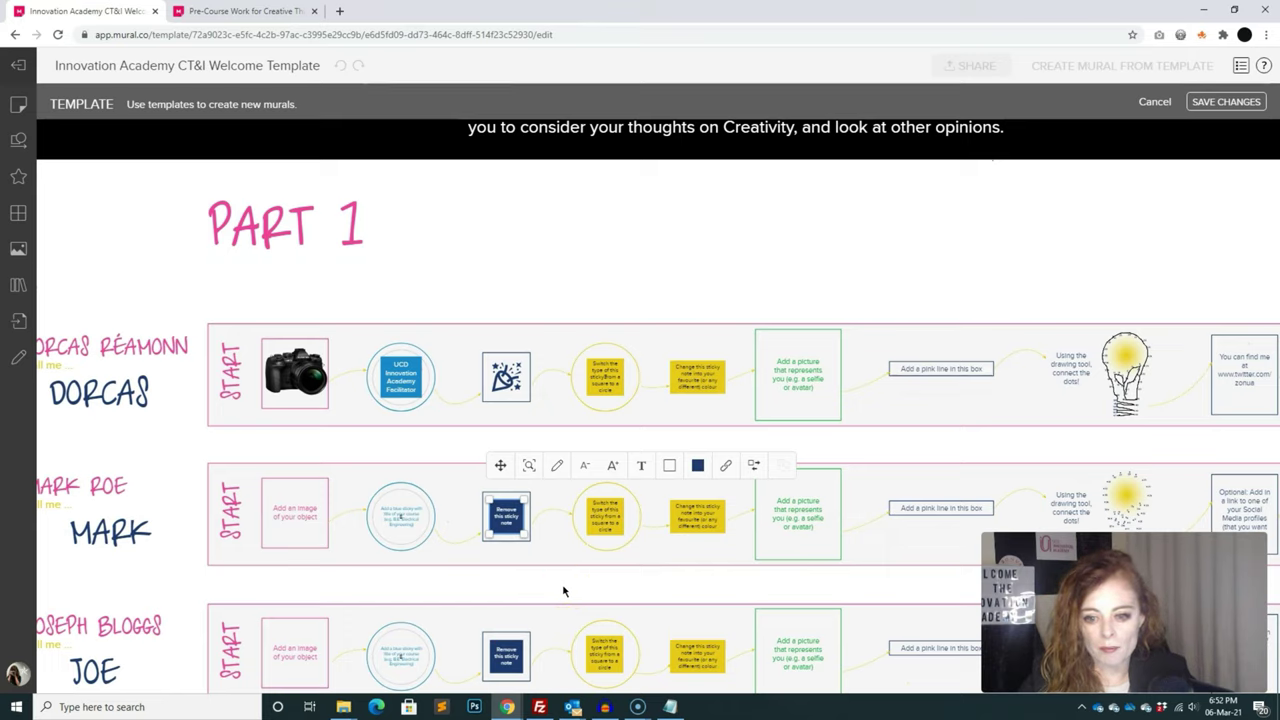
left_click(563, 588)
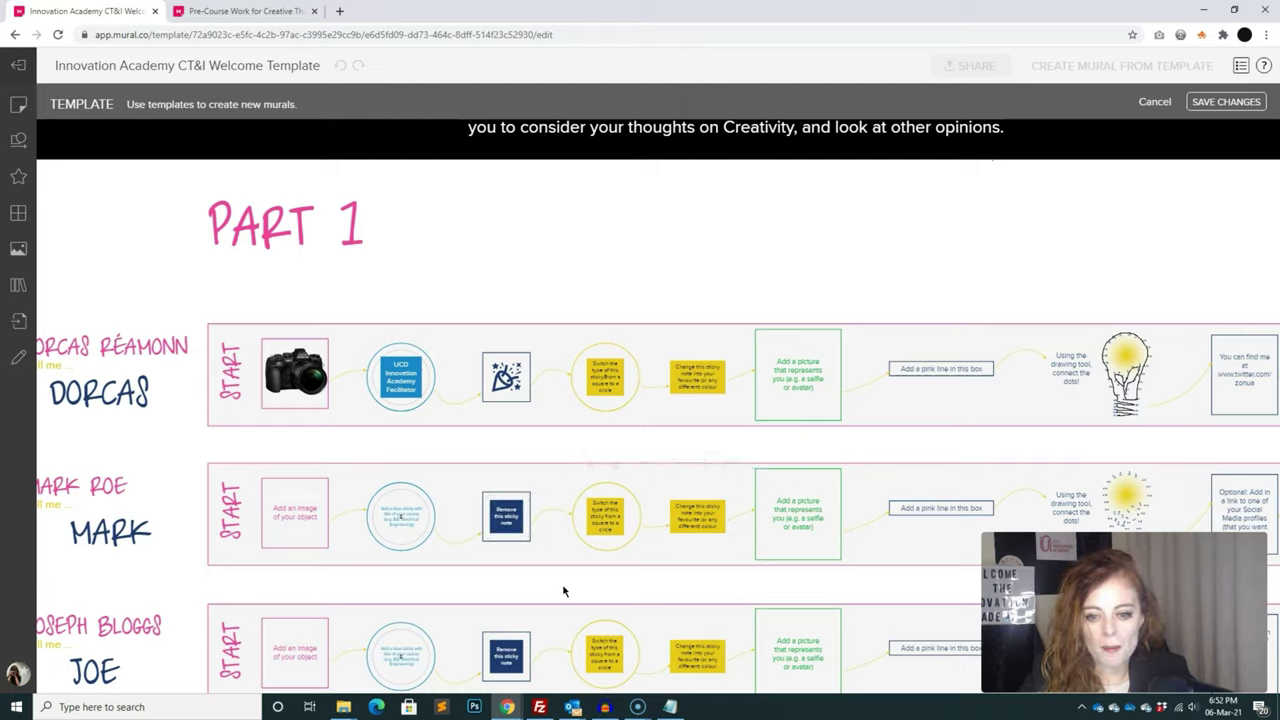
left_click(466, 446)
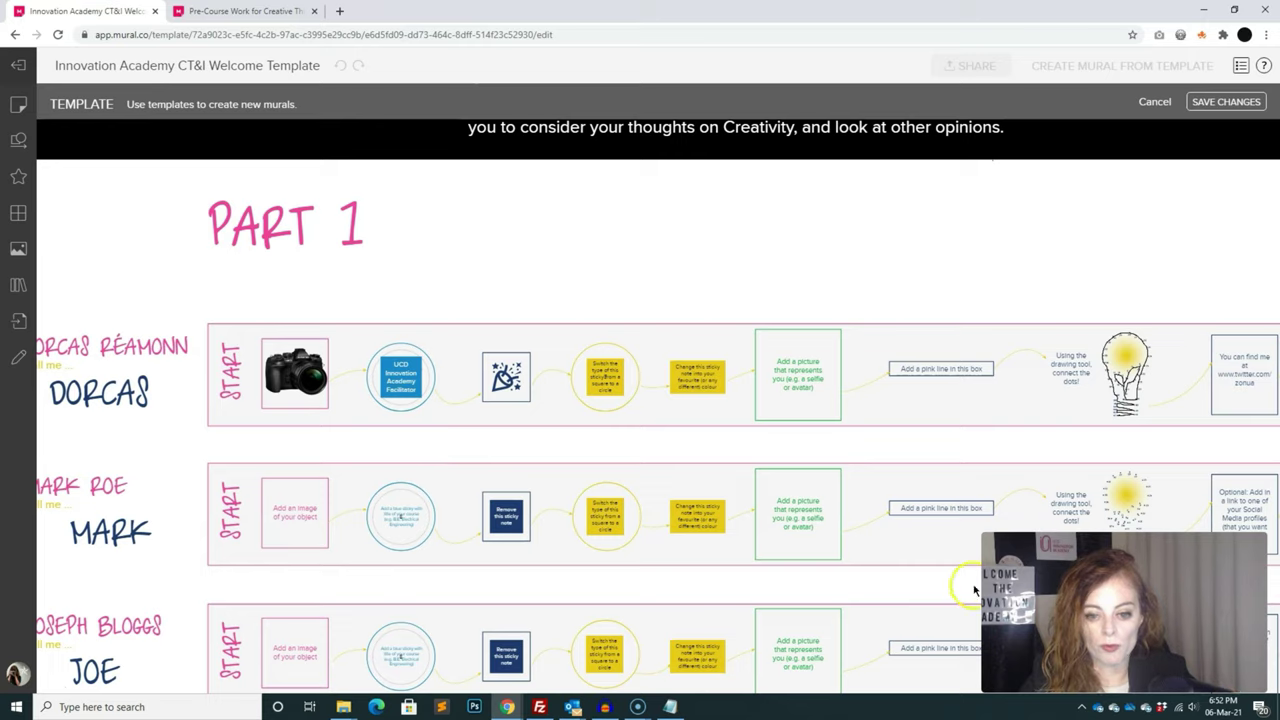
scroll(717, 546, "right", 5)
scroll(717, 546, "down", 1)
scroll(826, 548, "left", 5)
scroll(826, 548, "down", 1)
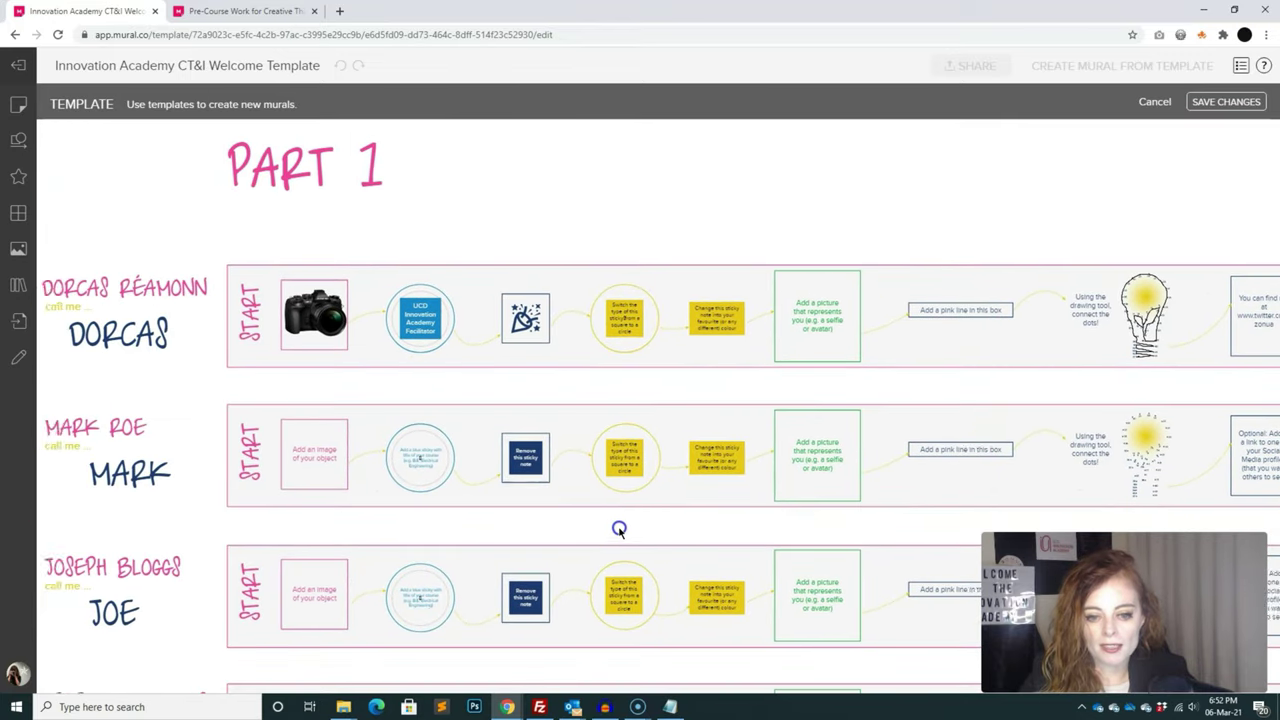
scroll(620, 531, "up", 5)
left_click_drag(453, 528, 653, 513)
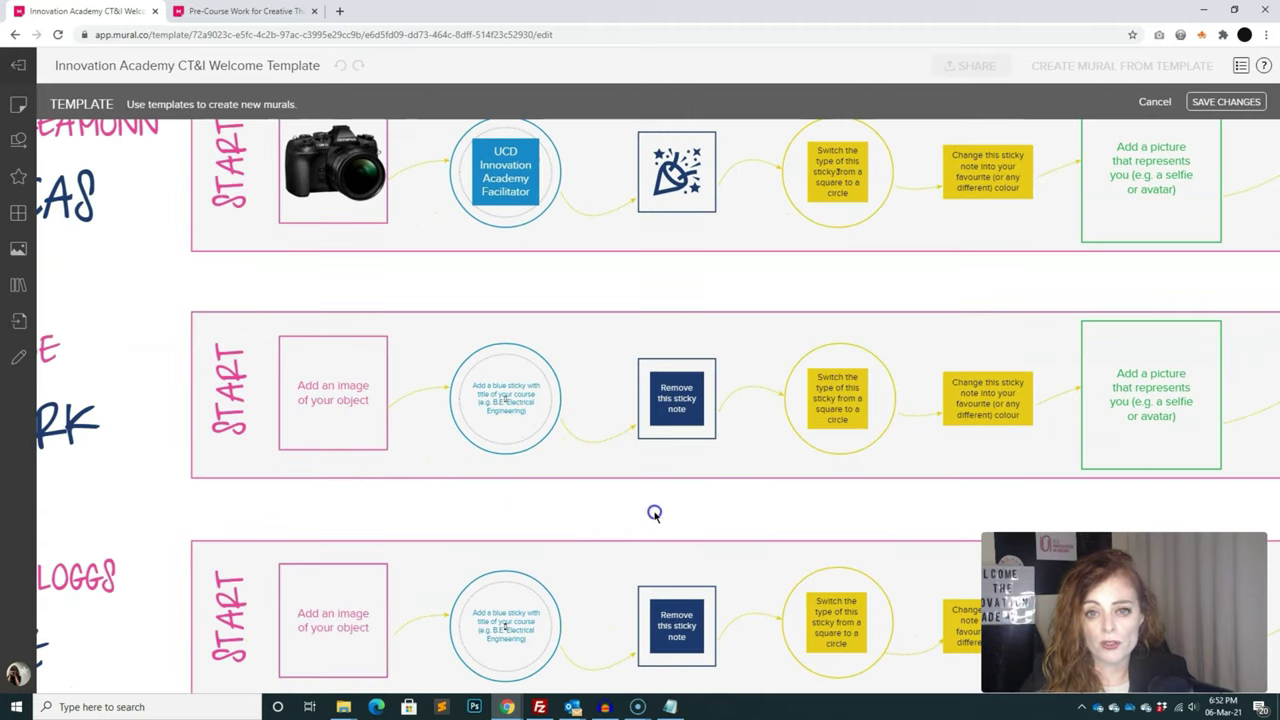
scroll(656, 515, "up", 2)
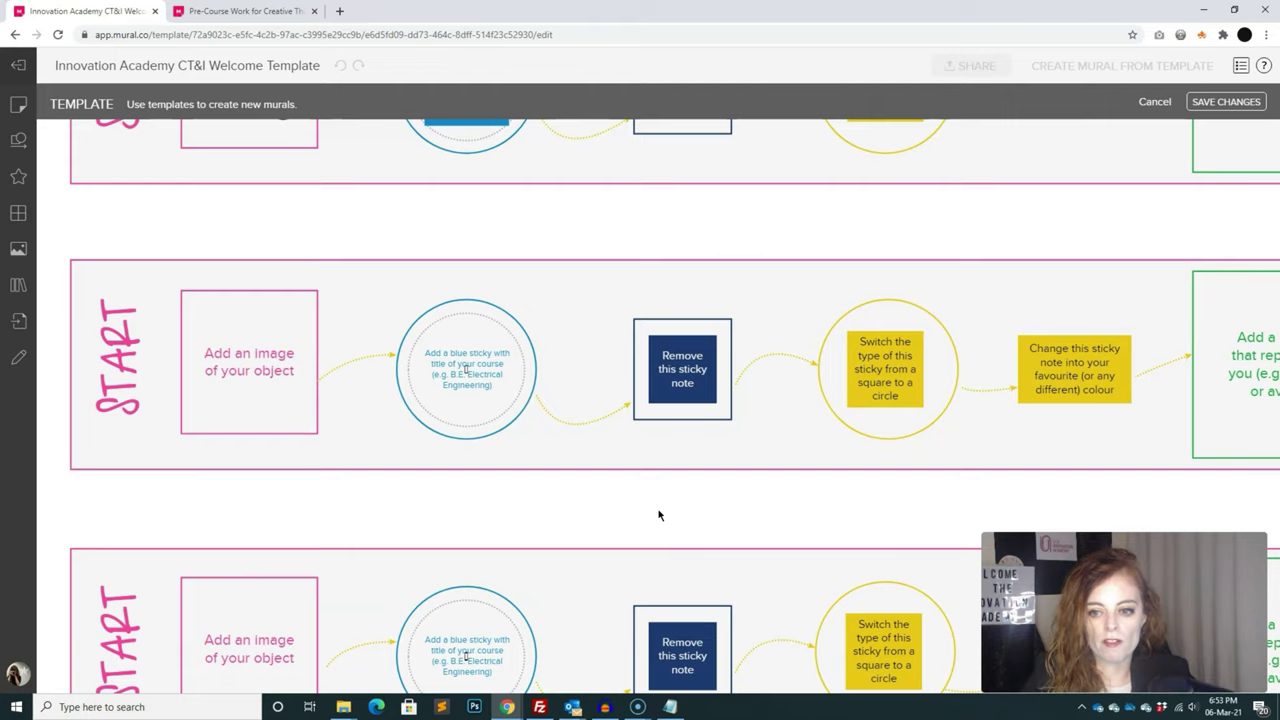
- Drag the yellow Switch the type sticky around and reposition it inside its circle, then deselect
left_click_drag(929, 531, 700, 517)
scroll(700, 517, "up", 2)
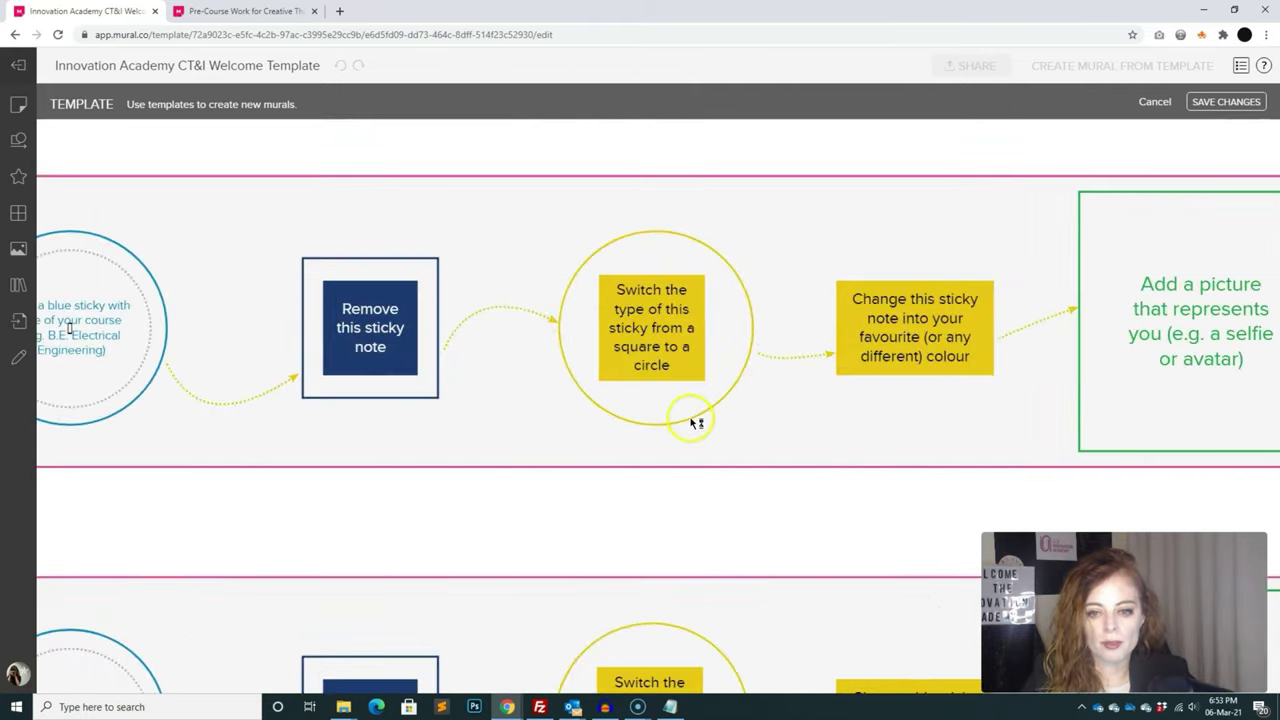
left_click_drag(695, 360, 643, 377)
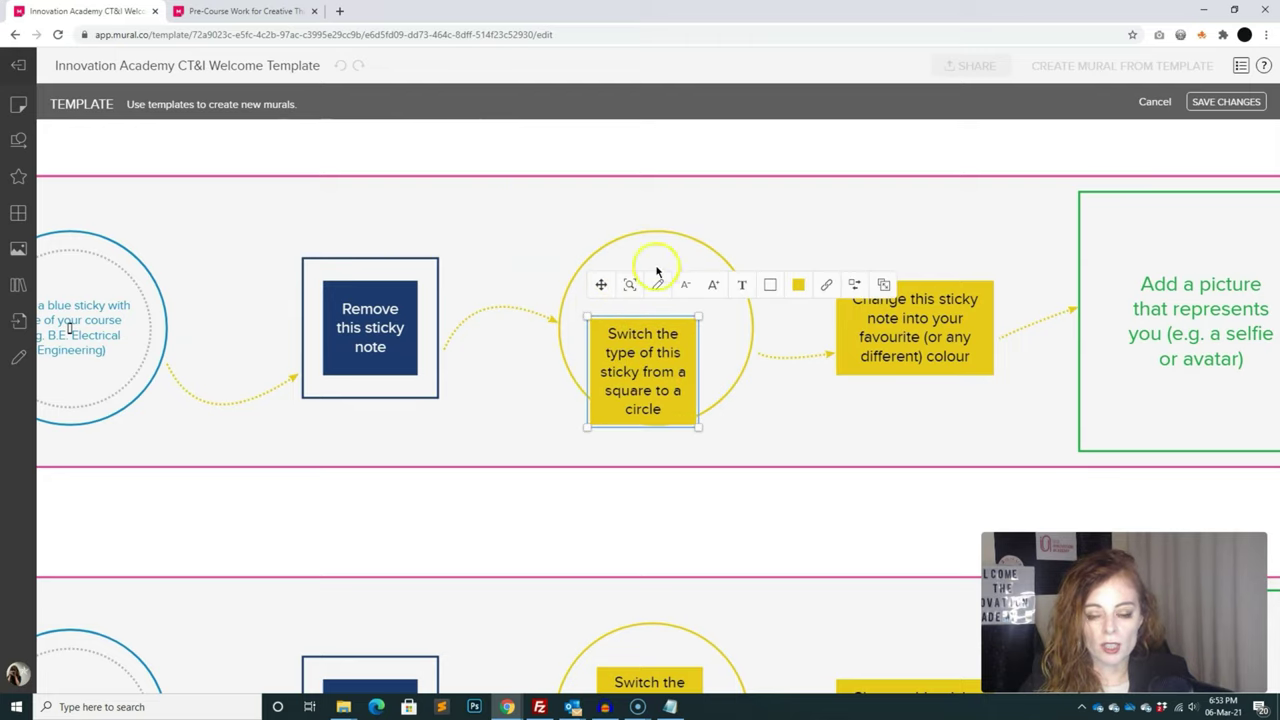
left_click(585, 211)
left_click(665, 385)
left_click_drag(665, 385, 690, 323)
left_click(531, 527)
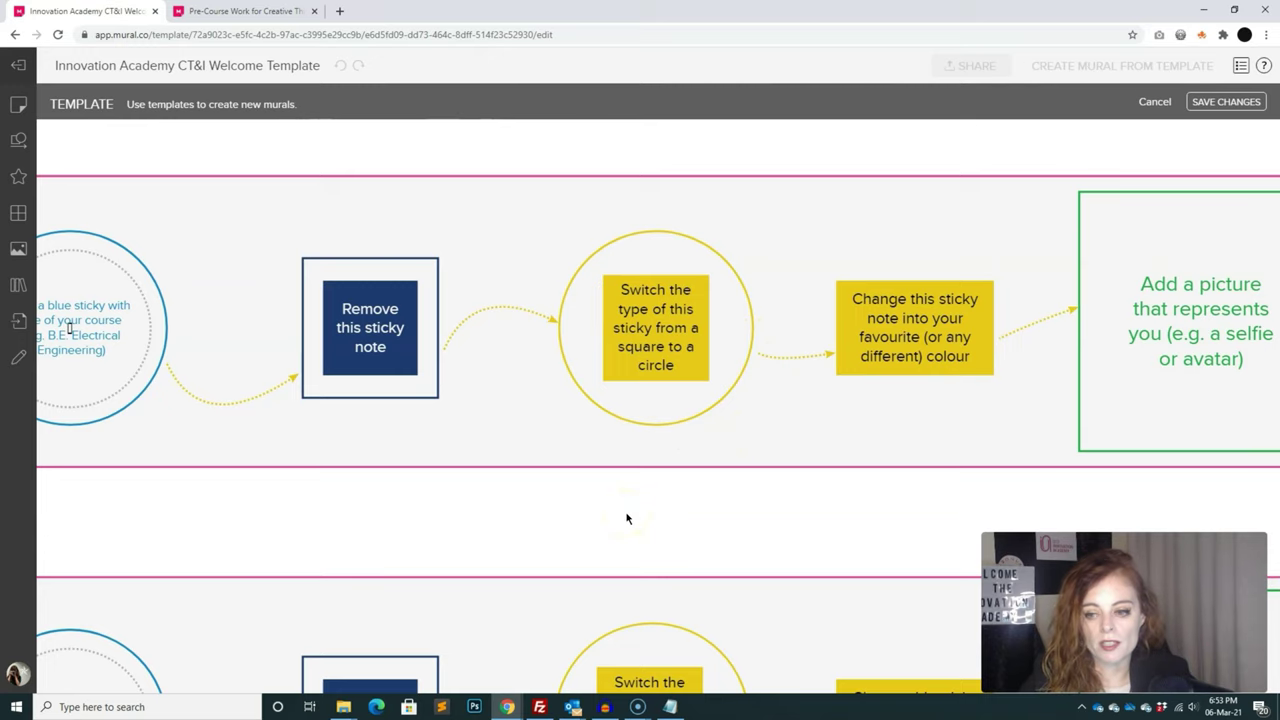
scroll(627, 518, "down", 2)
- Zoom out until the welcome banner, instructions, facilitator rows and numbered student rows all show
scroll(627, 518, "down", 5)
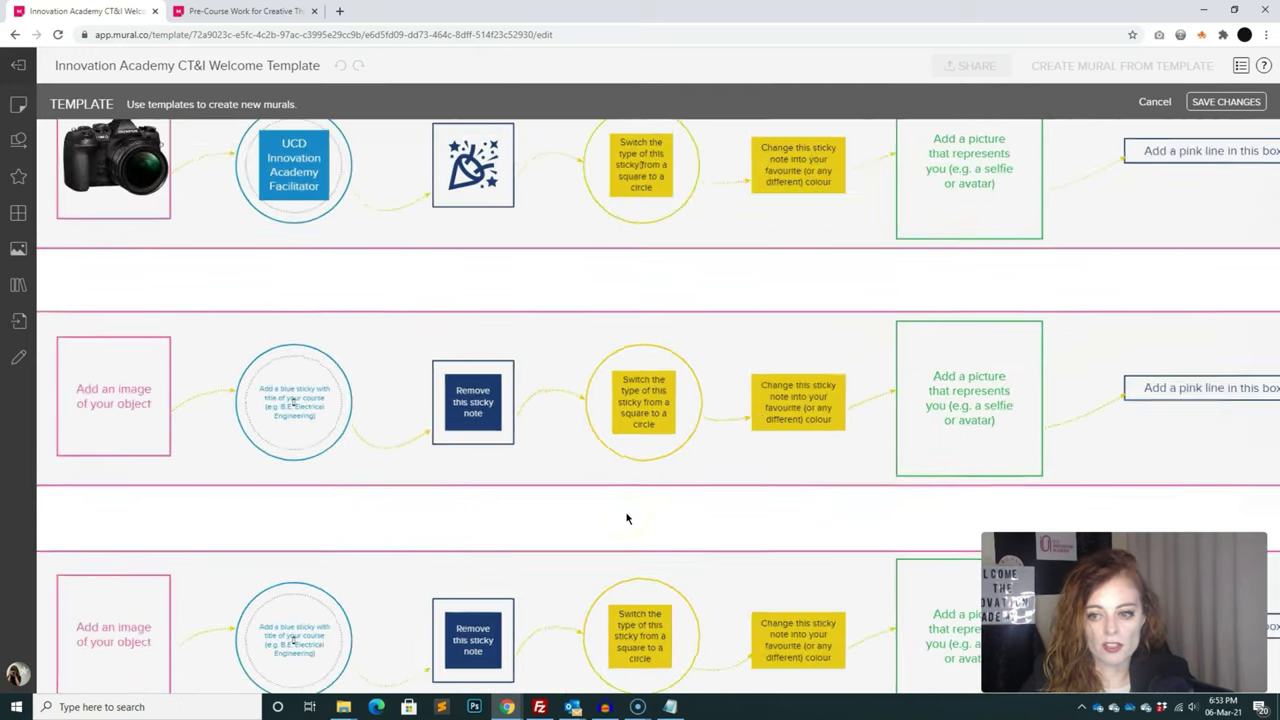
scroll(627, 518, "down", 5)
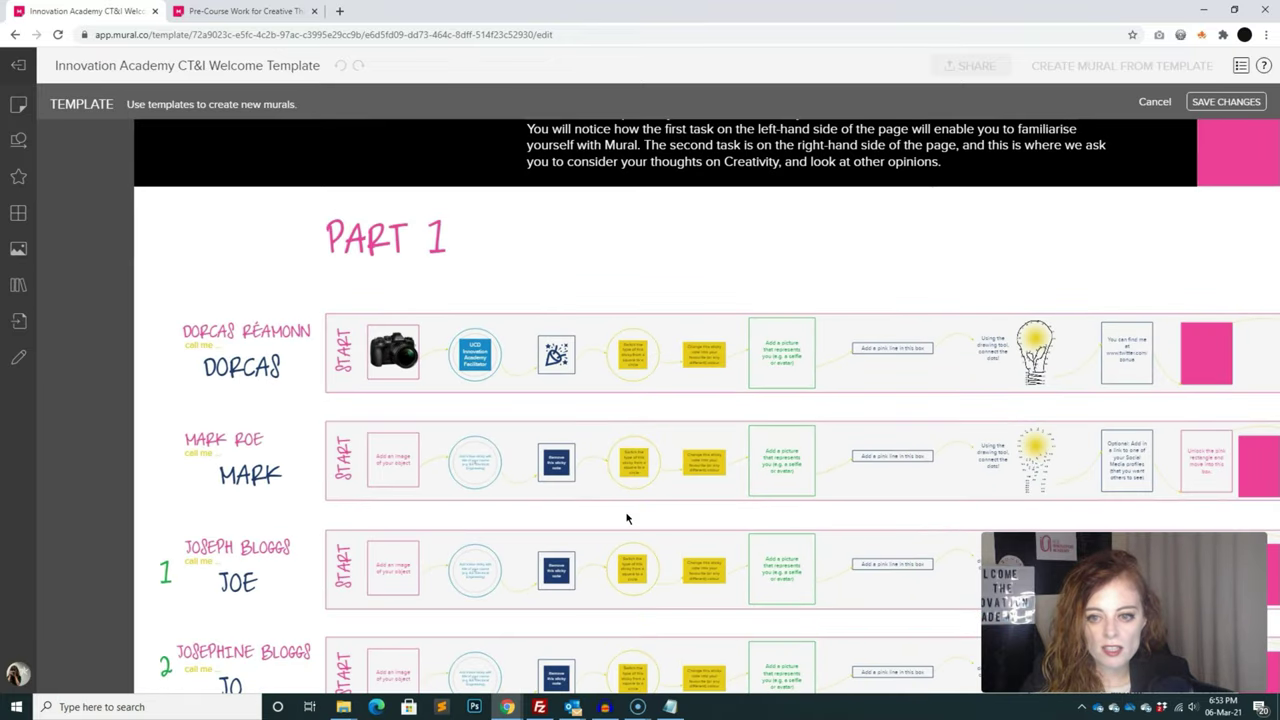
scroll(901, 363, "down", 3)
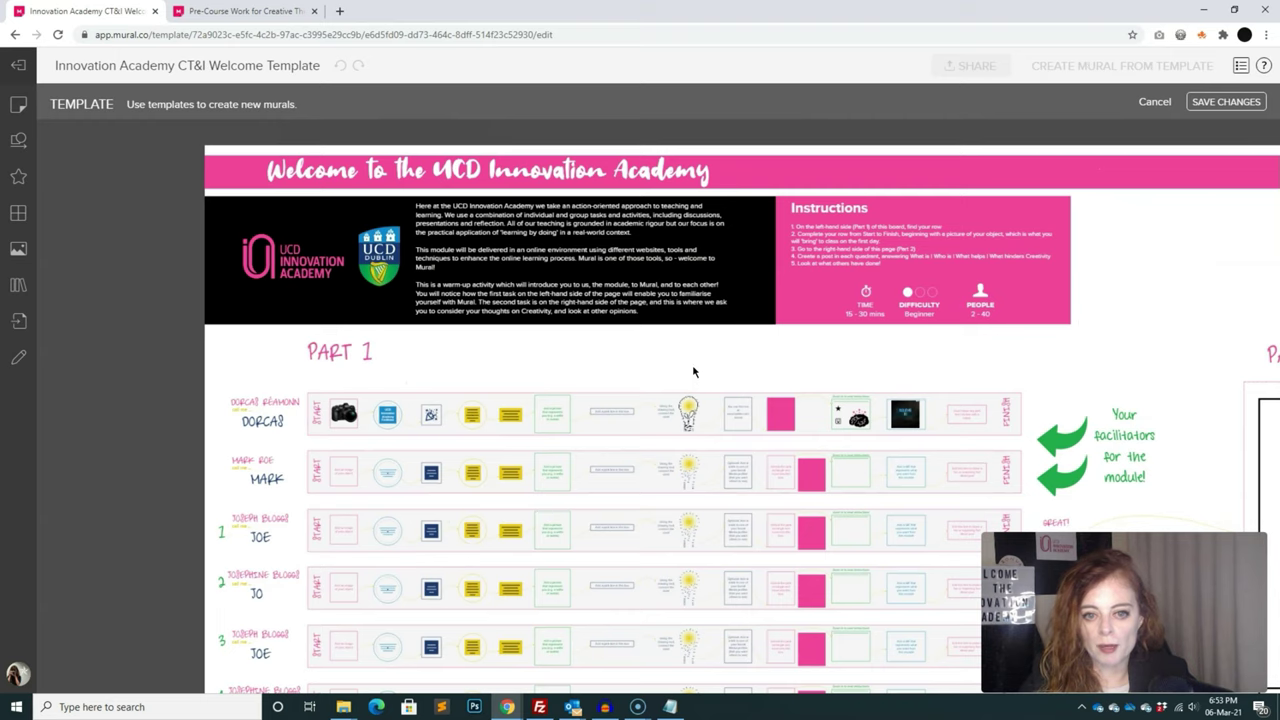
scroll(693, 372, "up", 1)
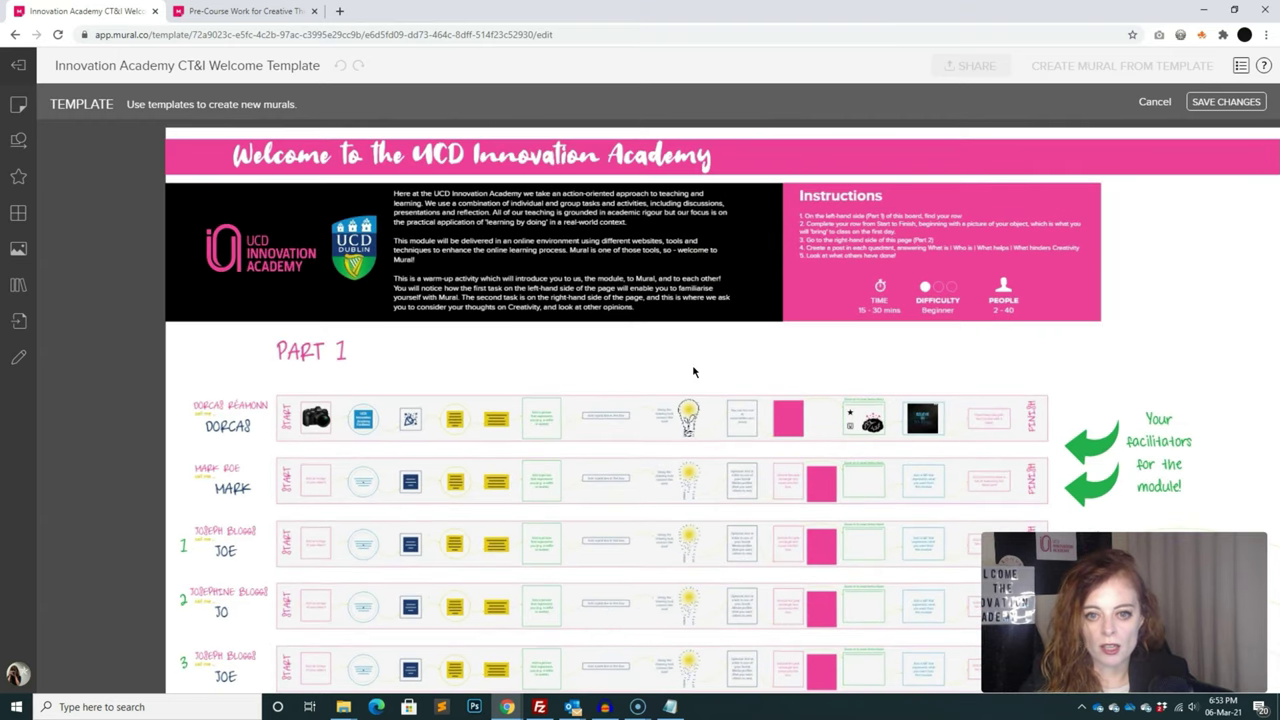